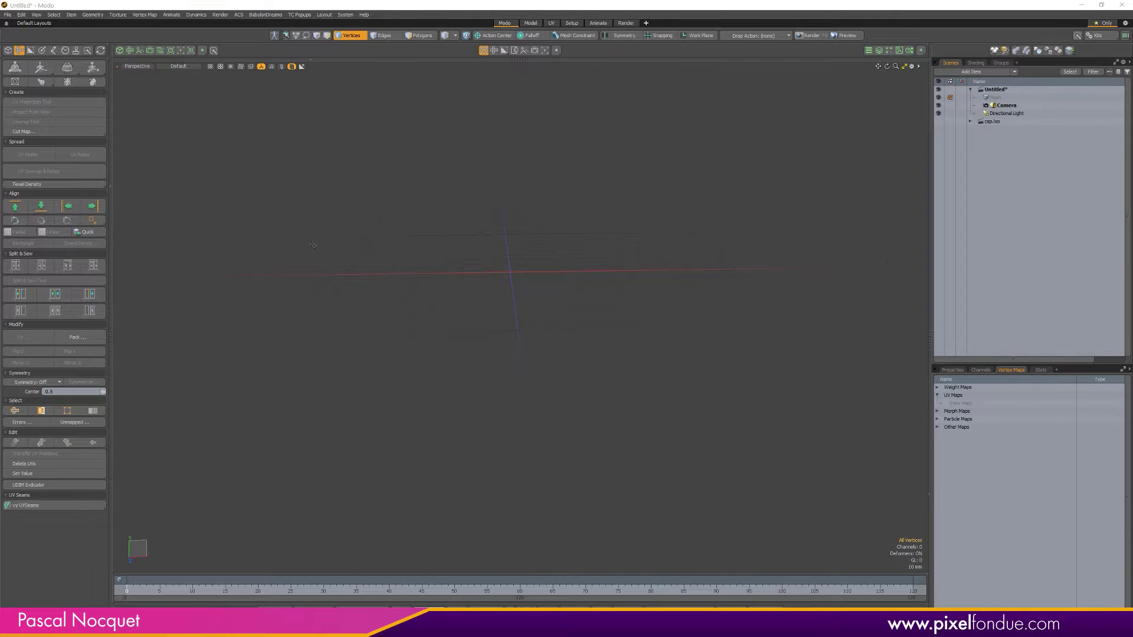
Load the Hung Cap preset from Household Objects into the empty scene
key(F6)
scroll(522, 246, down, 5)
scroll(522, 246, down, 1)
mouse_move(360, 177)
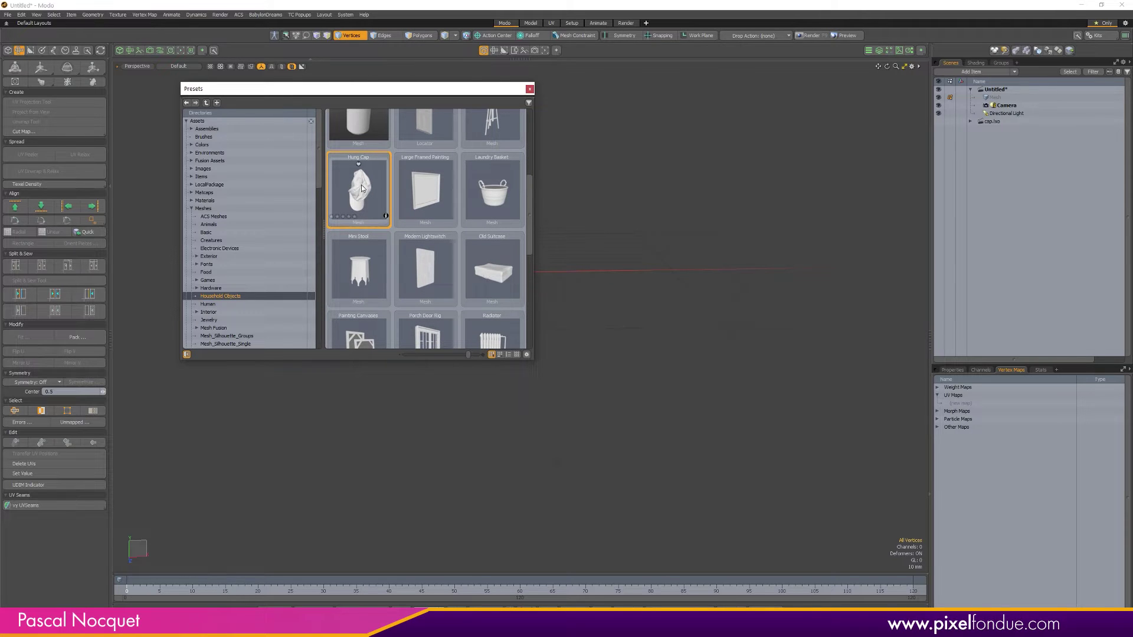
double_click(362, 188)
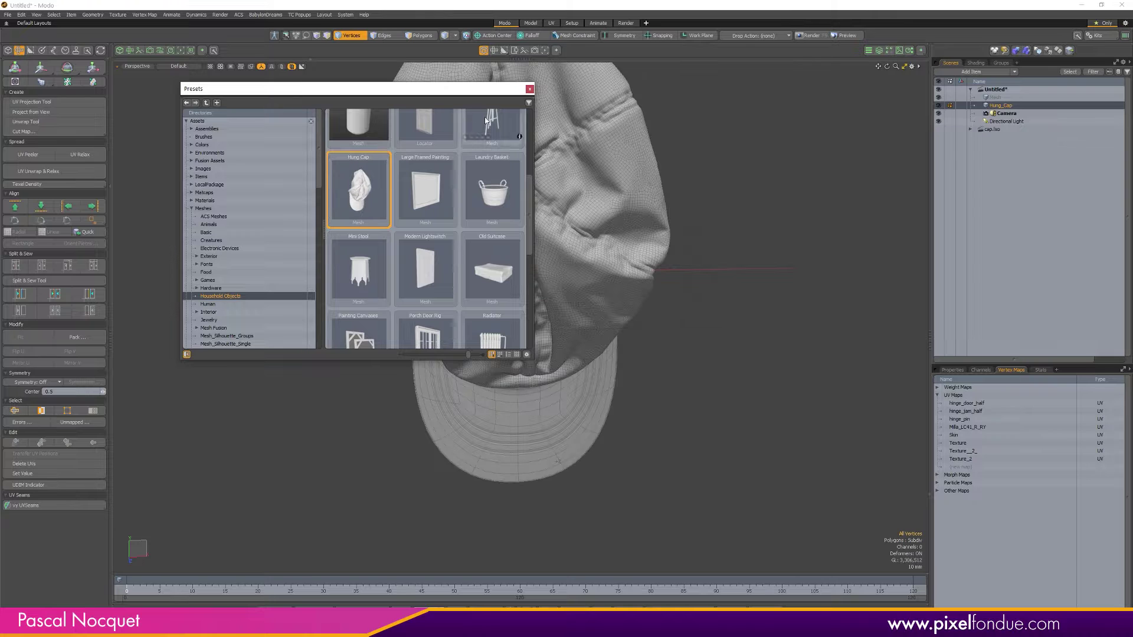
click(529, 89)
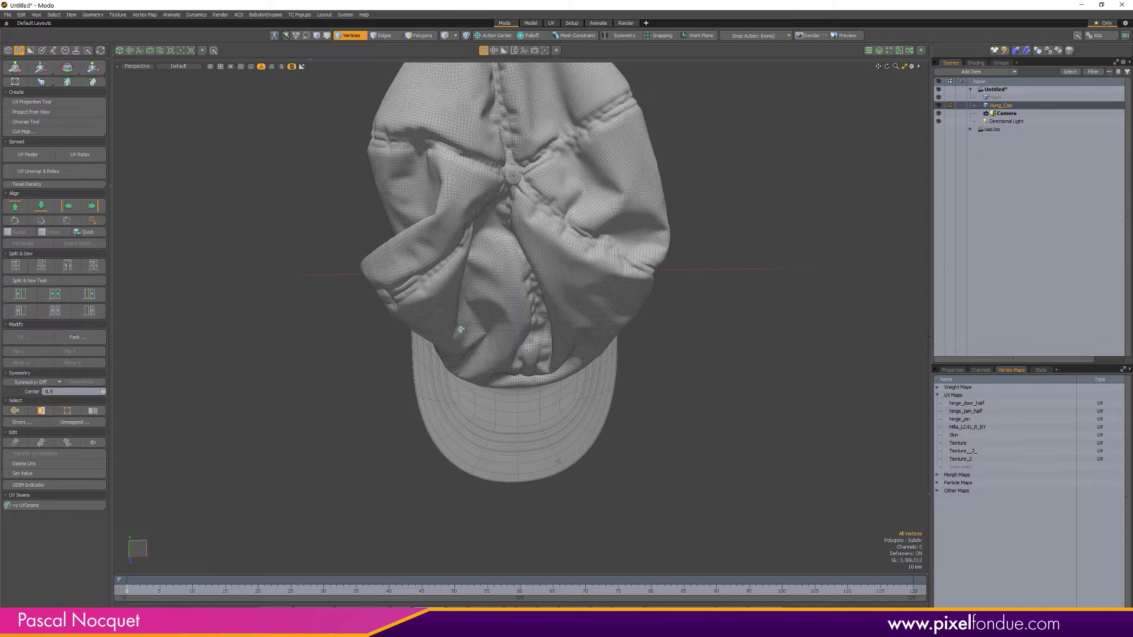
Orbit around the Hung_Cap mesh to inspect its creased crown
alt+drag(487, 319, 507, 248)
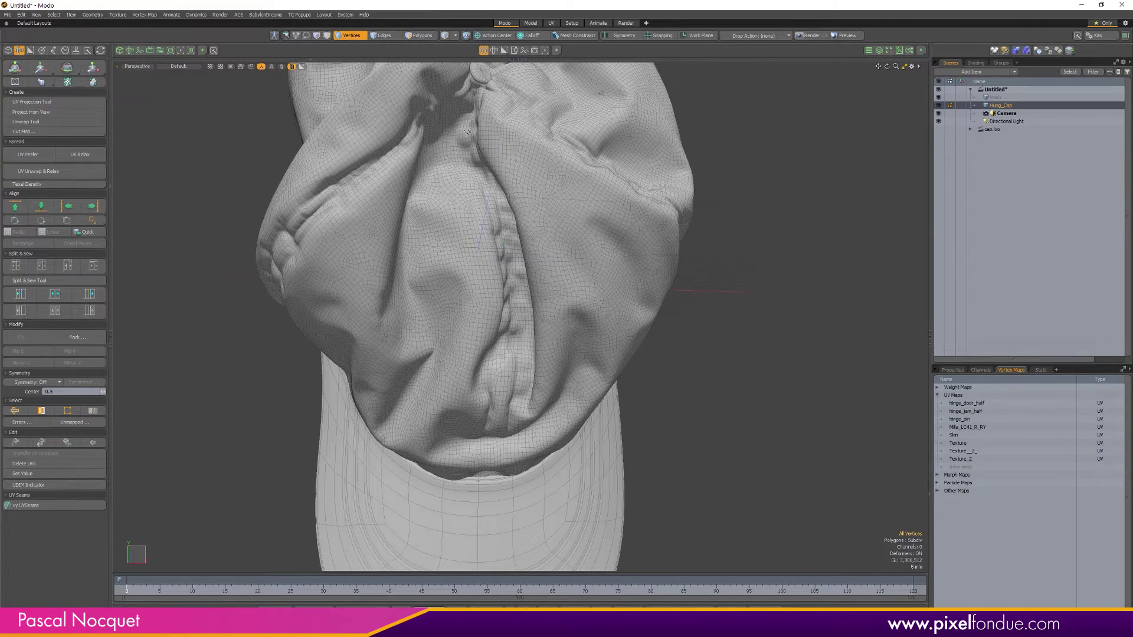
scroll(494, 259, up, 4)
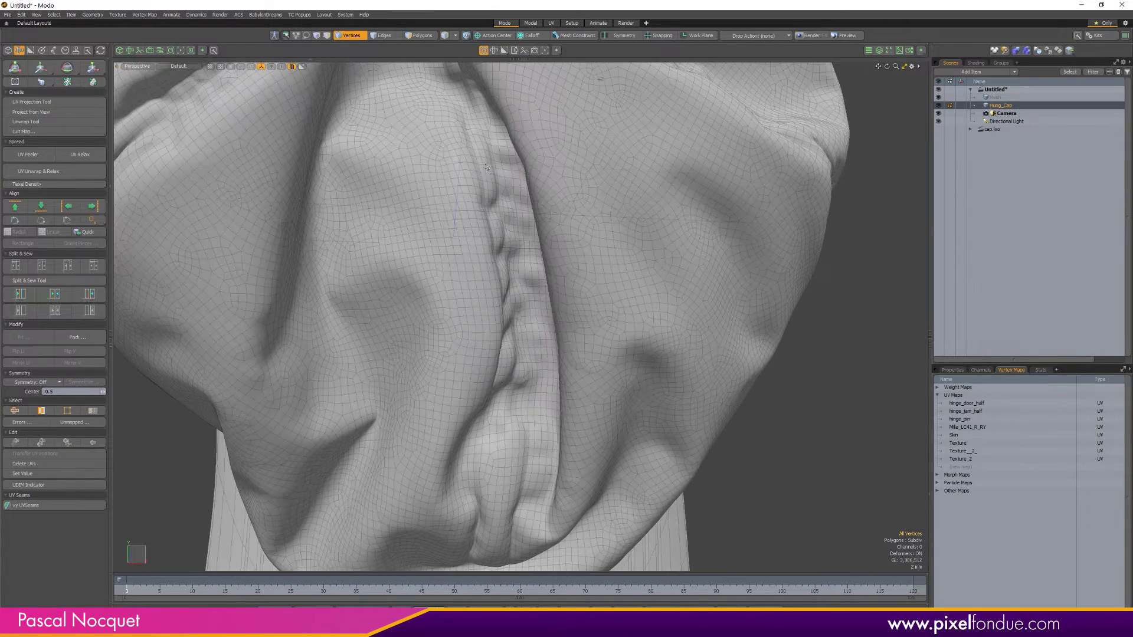
alt+drag(517, 312, 488, 434)
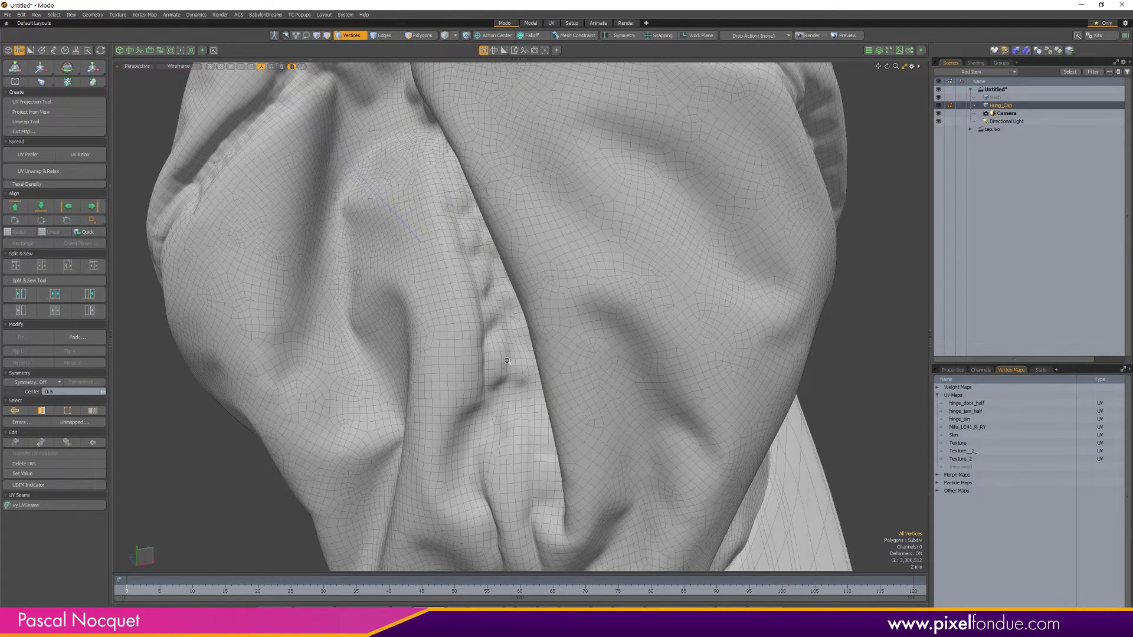
mouse_move(504, 364)
ctrl+alt+mouse_down()
mouse_move(393, 370)
mouse_move(511, 393)
mouse_move(450, 417)
ctrl+alt+mouse_up()
key(1)
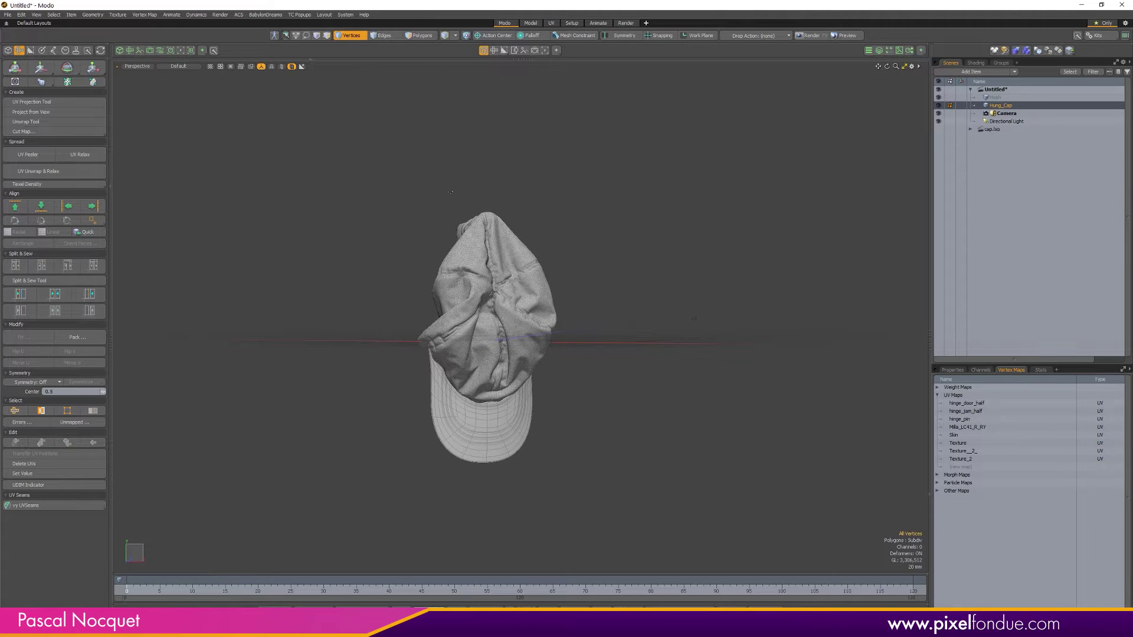
alt+drag(444, 302, 577, 305)
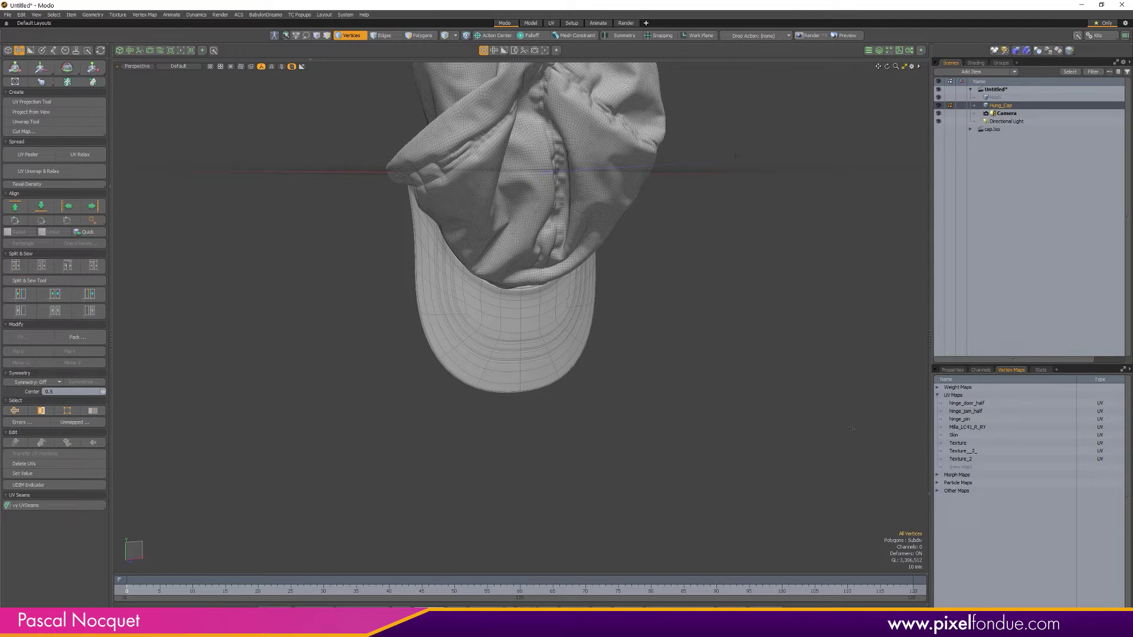
Pick the Texture UV map, add a UV view beside the 3D view, and switch to cap.lxo
click(957, 443)
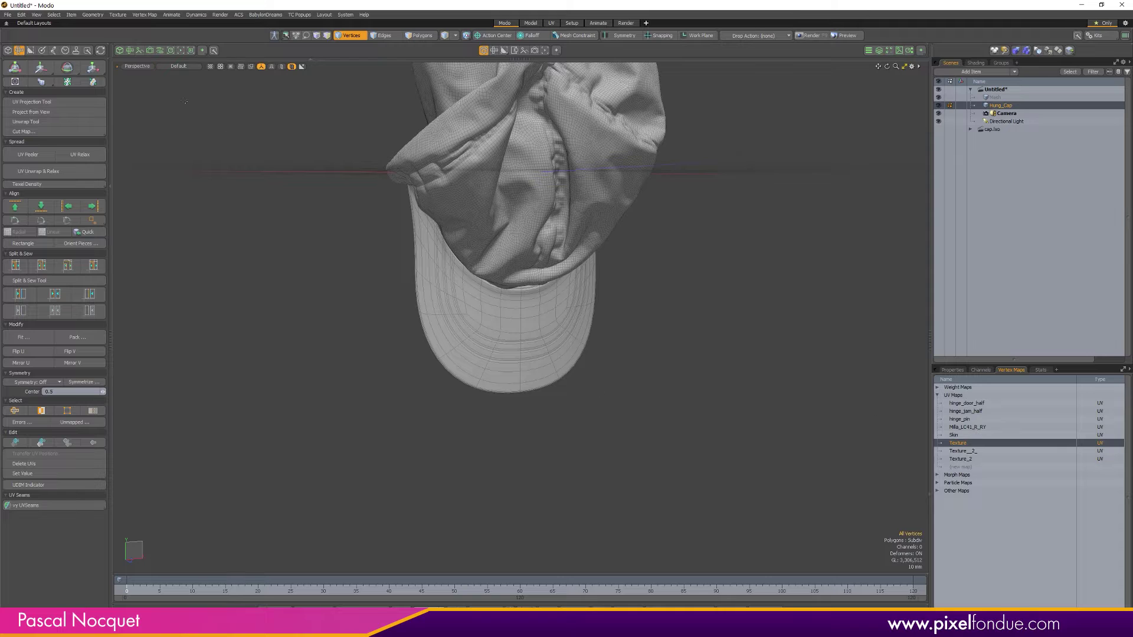
click(128, 52)
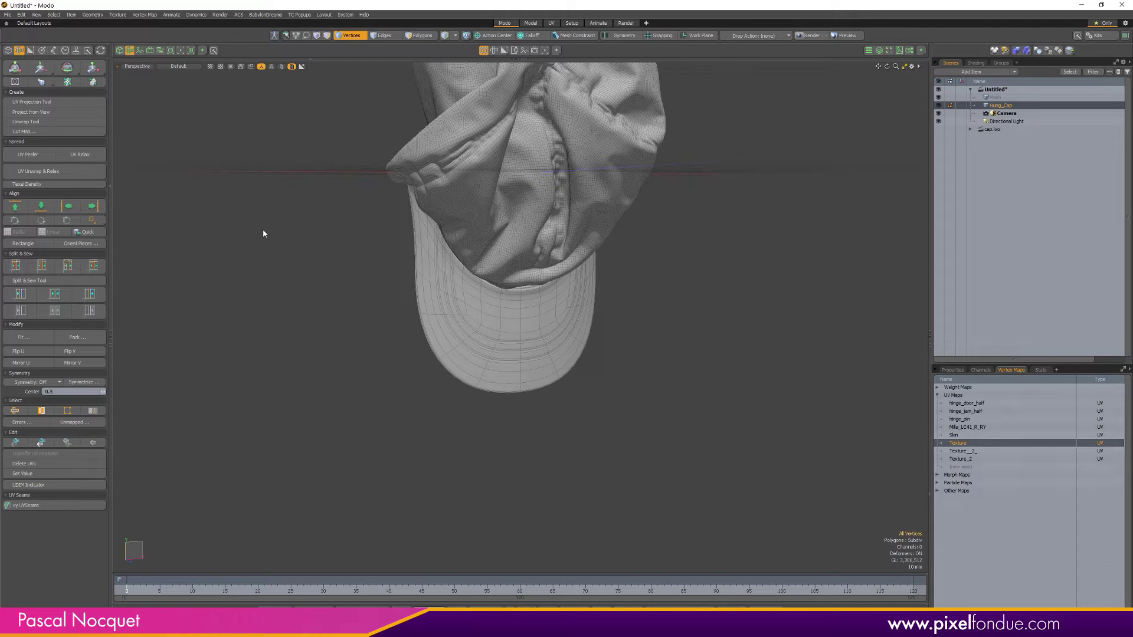
alt+drag(444, 217, 375, 220)
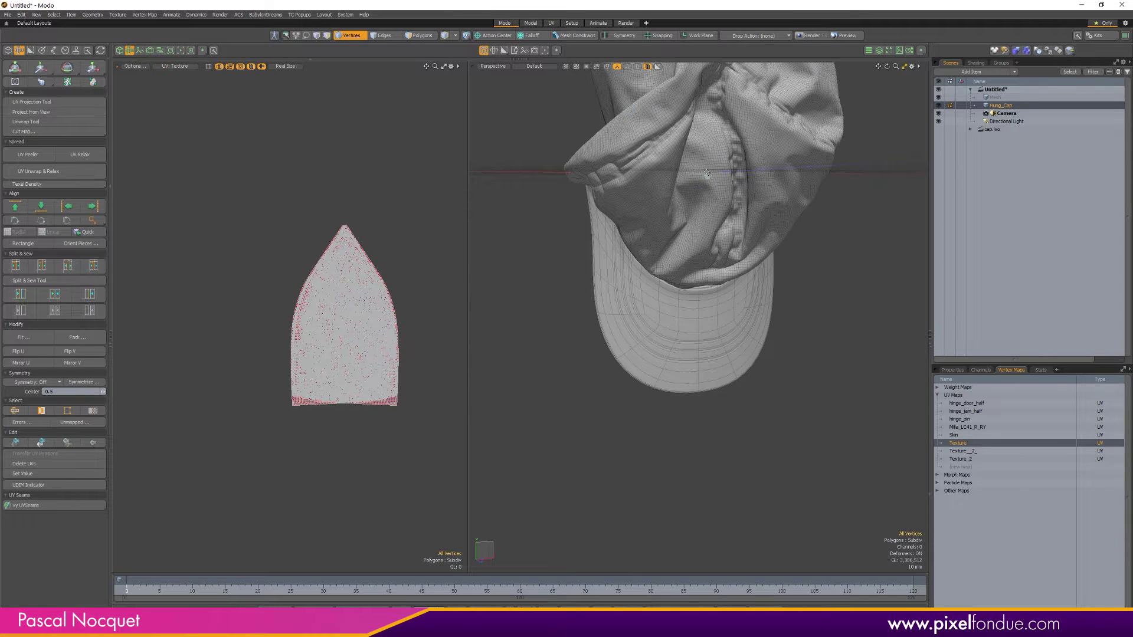
click(970, 89)
click(938, 96)
click(1001, 98)
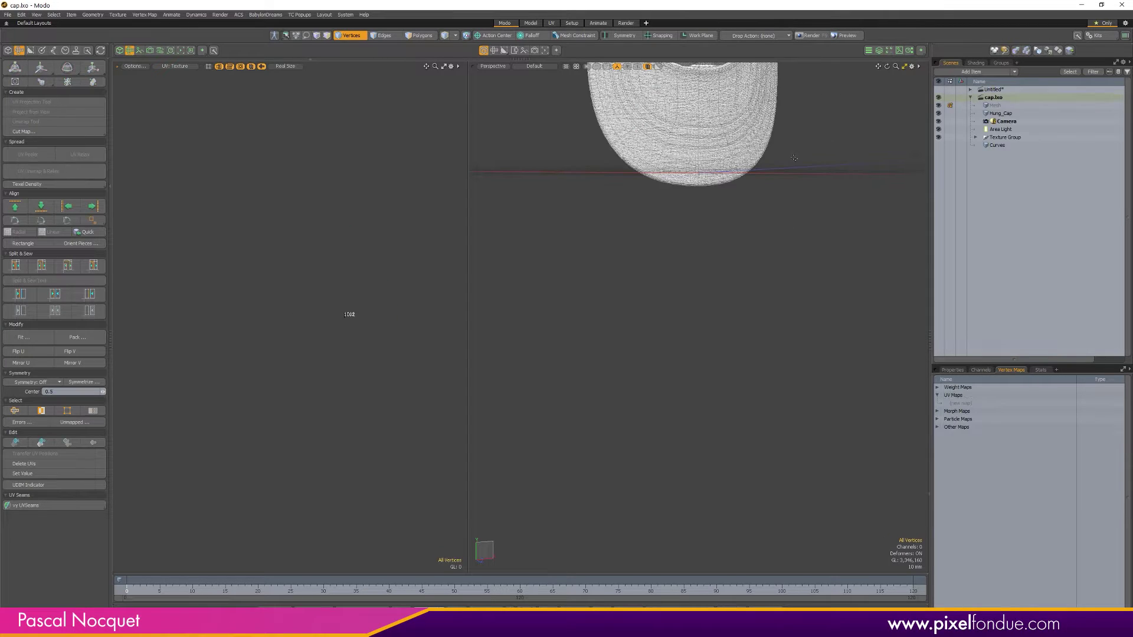
Frame the whole cap in the 3D view and fit the UV map
mouse_move(789, 162)
alt+mouse_down()
mouse_move(758, 254)
mouse_move(708, 336)
alt+mouse_up()
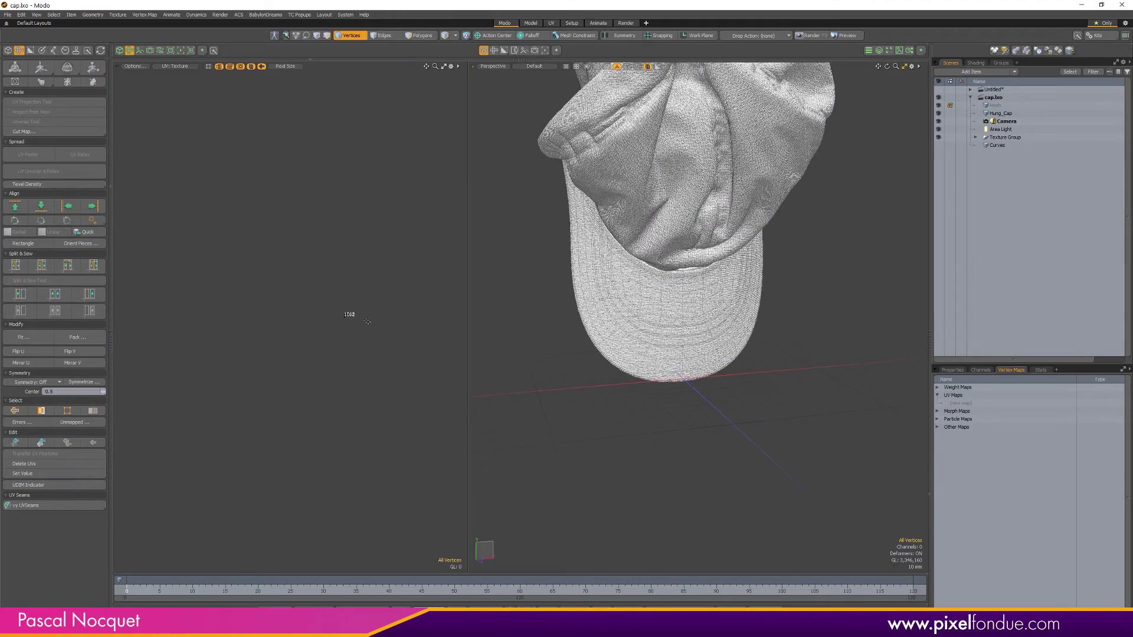
key(a)
scroll(595, 330, down, 4)
alt+drag(619, 325, 667, 284)
key(1)
scroll(715, 240, up, 5)
alt+drag(716, 240, 645, 202)
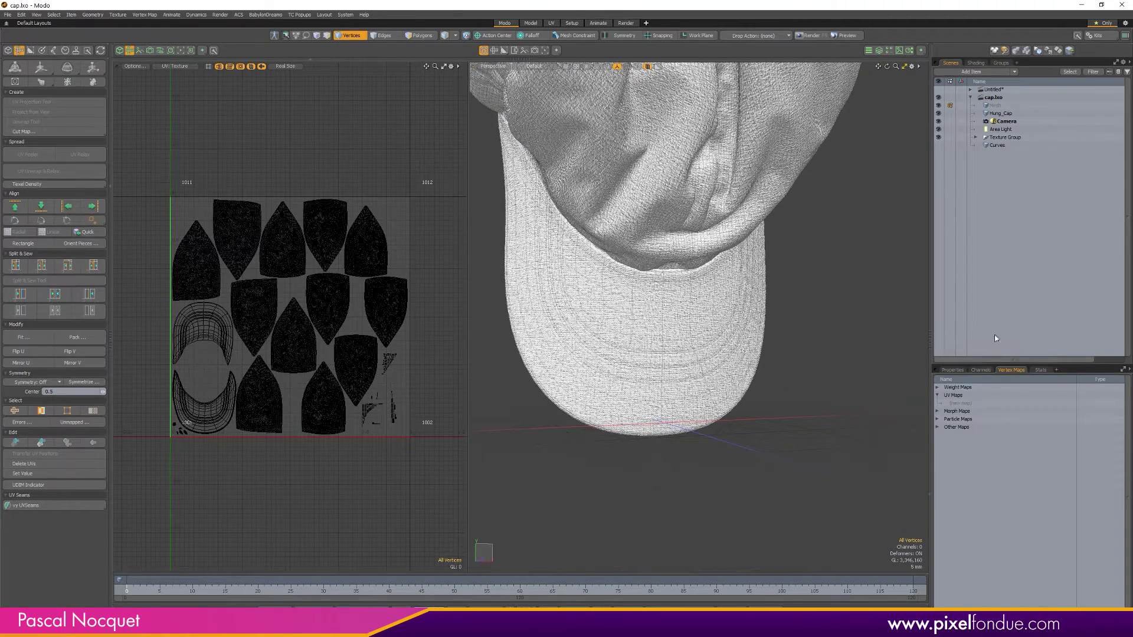
Select Hung_Cap and zoom the UV view into its crown and brim islands
click(1000, 113)
alt+drag(665, 379, 659, 351)
ctrl+alt+drag(194, 400, 271, 390)
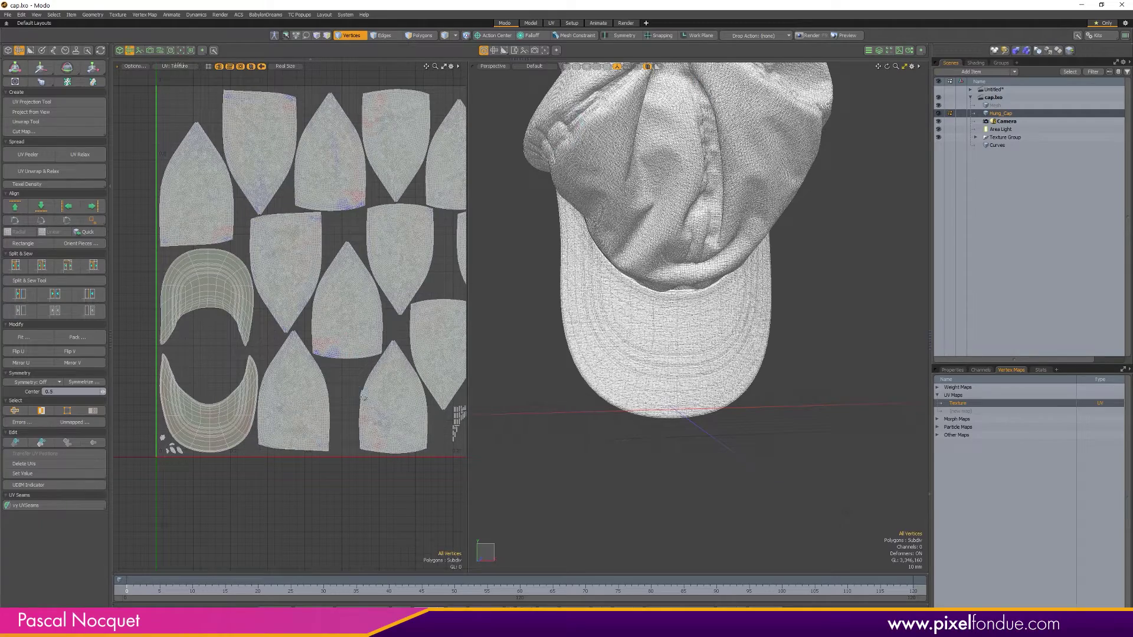
ctrl+alt+drag(349, 370, 375, 366)
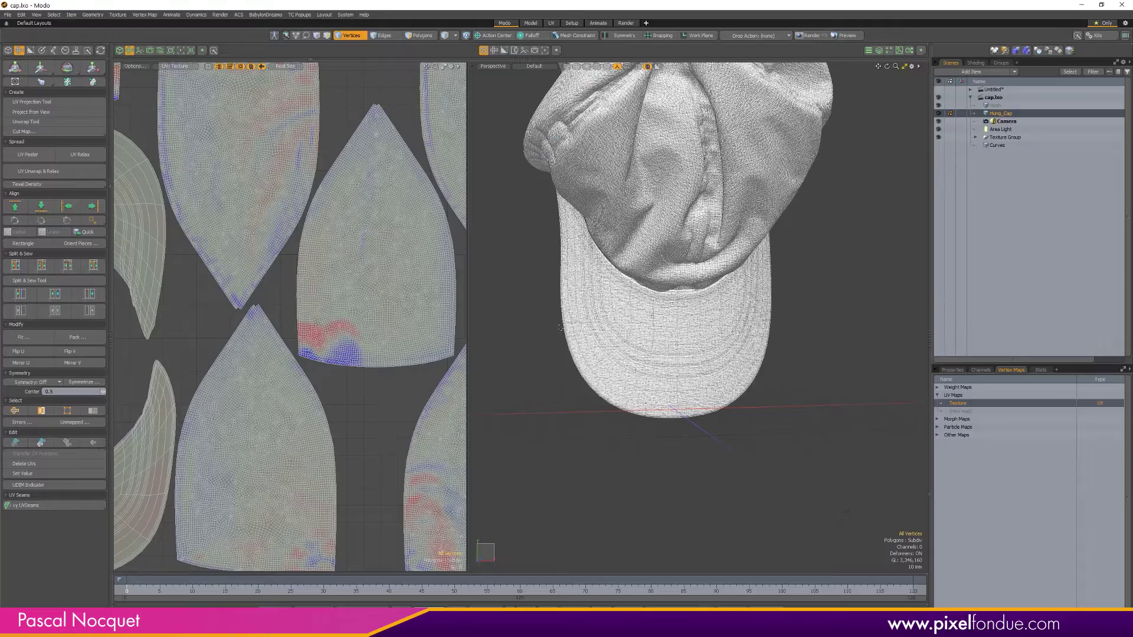
alt+drag(628, 218, 669, 245)
ctrl+alt+drag(740, 323, 799, 341)
scroll(798, 341, down, 5)
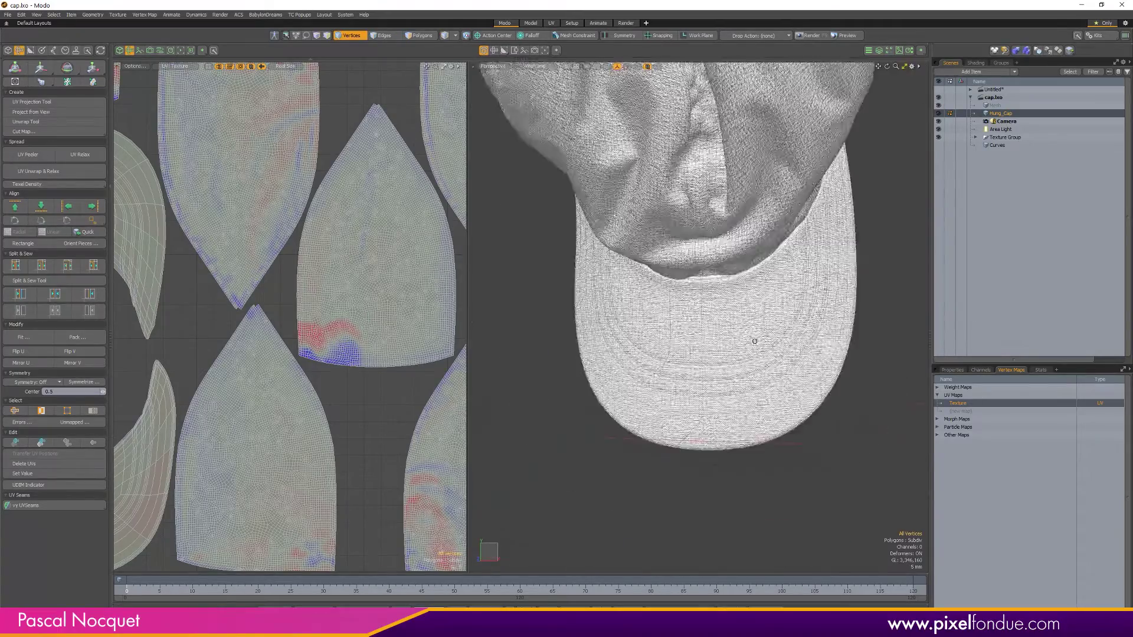
Expand the Cap material to show its Fabric030 image layers, and widen the 3D view
click(976, 63)
click(954, 130)
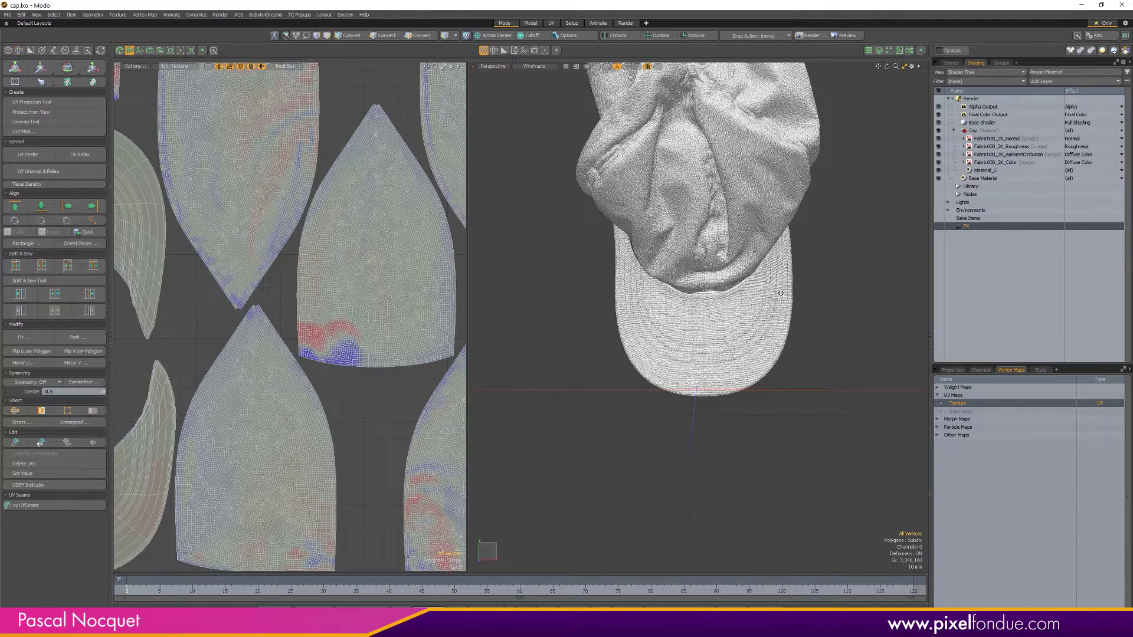
alt+drag(678, 278, 618, 313)
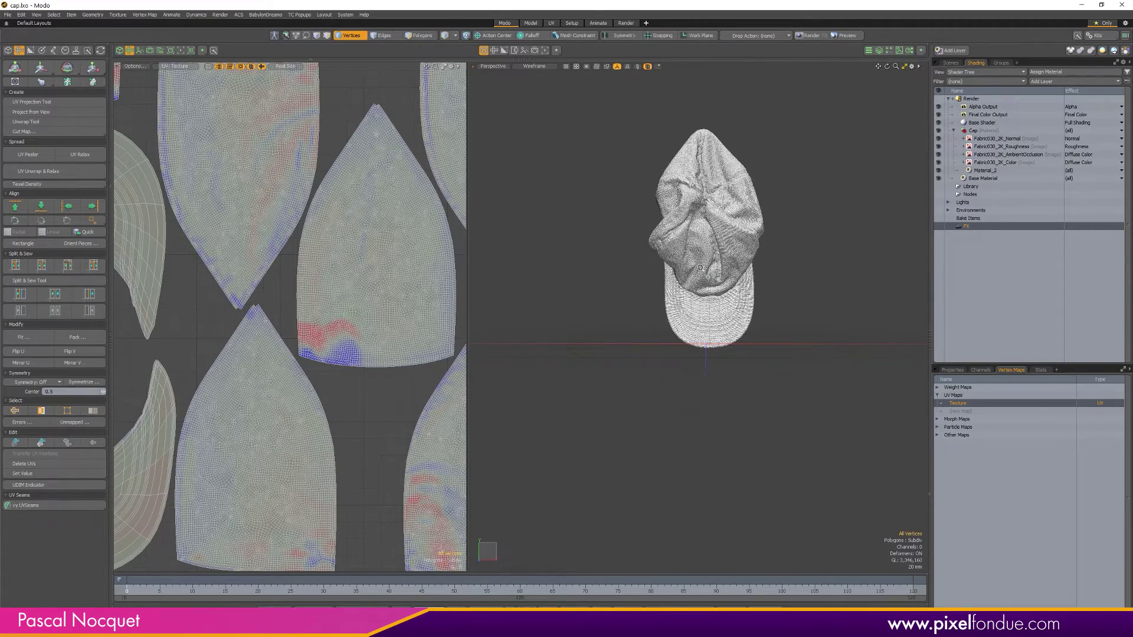
scroll(712, 275, up, 6)
alt+drag(712, 275, 778, 272)
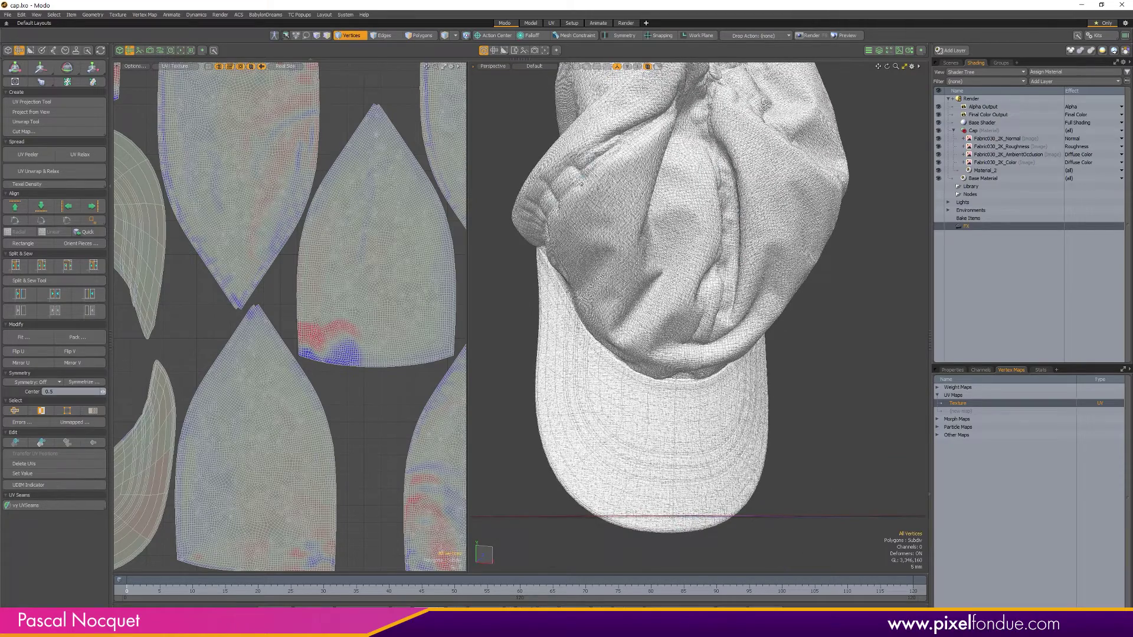
alt+drag(625, 147, 808, 220)
scroll(808, 191, down, 5)
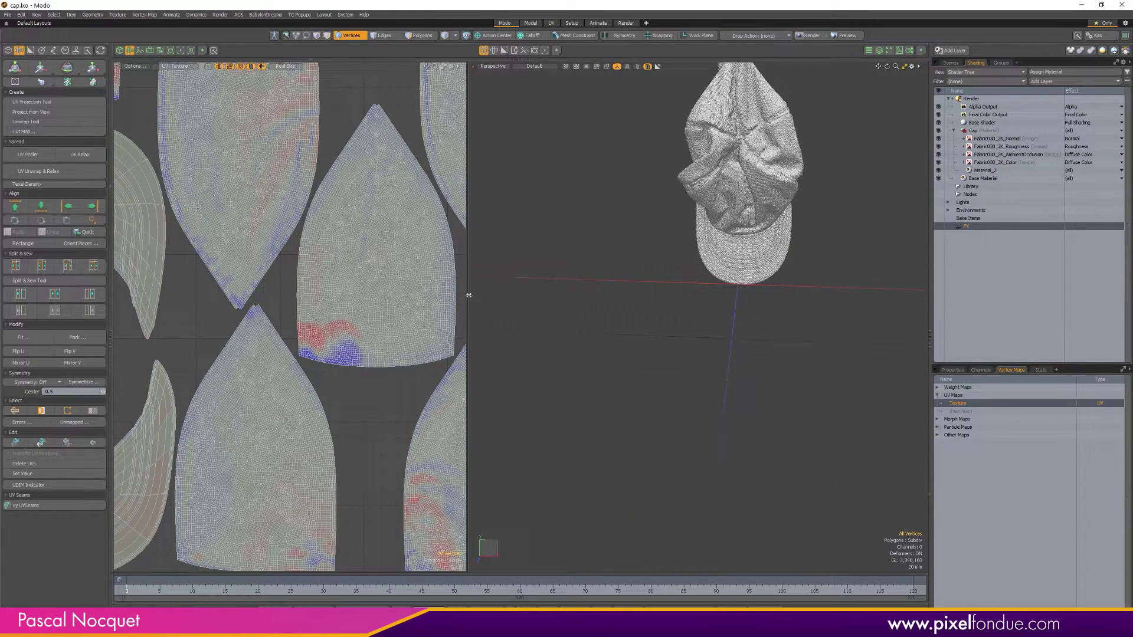
drag(469, 283, 244, 293)
scroll(494, 294, down, 5)
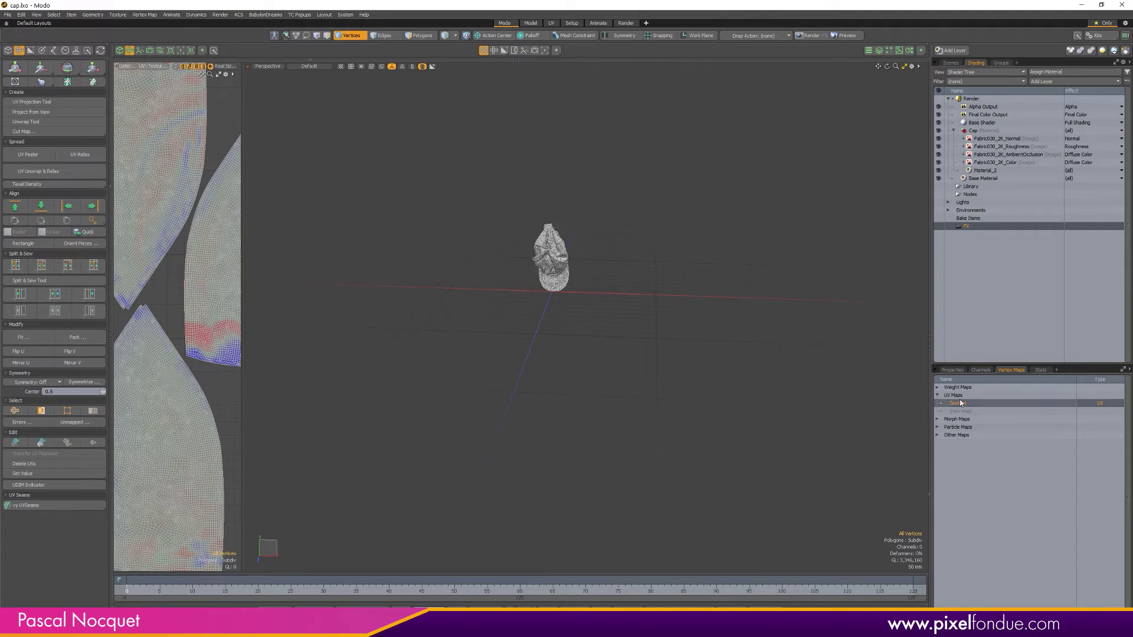
Convert the Texture UVs into a mesh named flat, then hide the original Hung_Cap
click(117, 14)
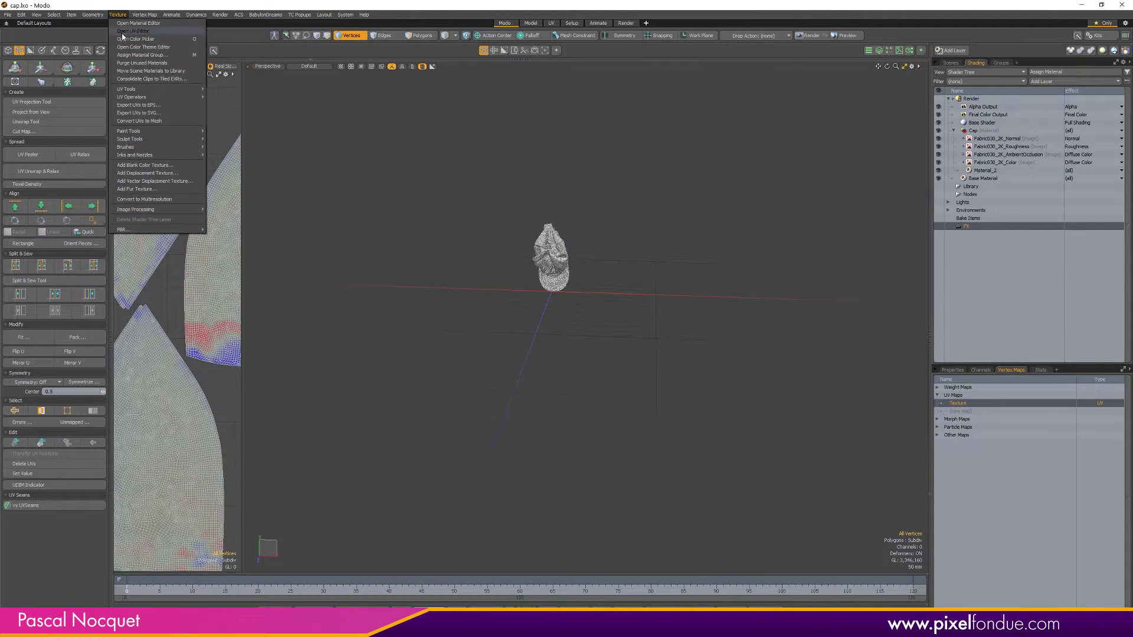
click(150, 122)
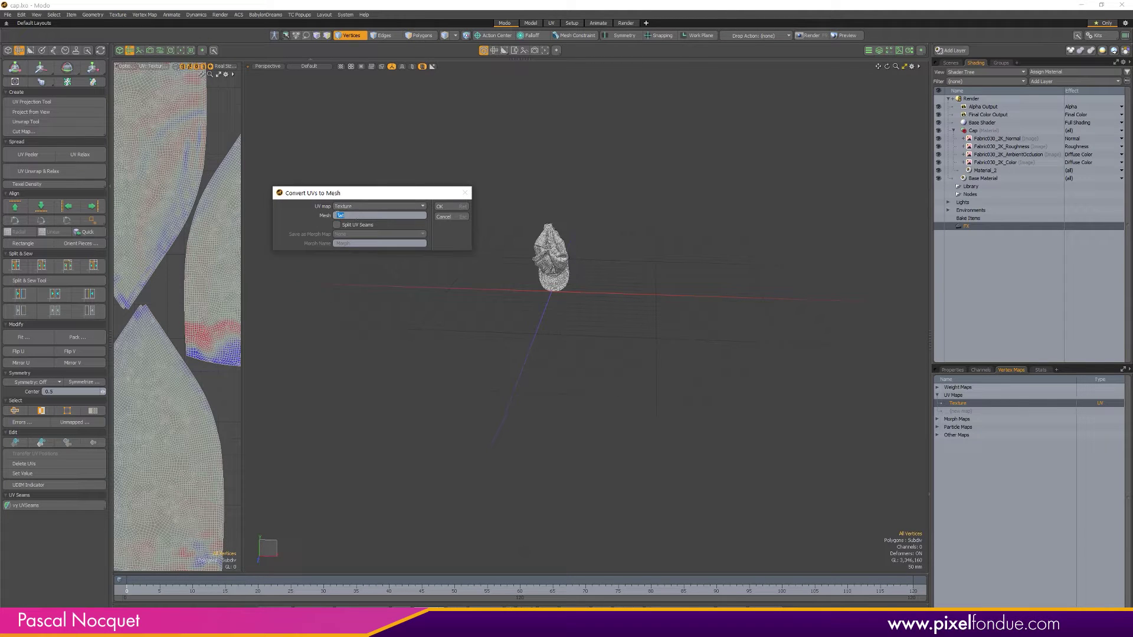
click(448, 209)
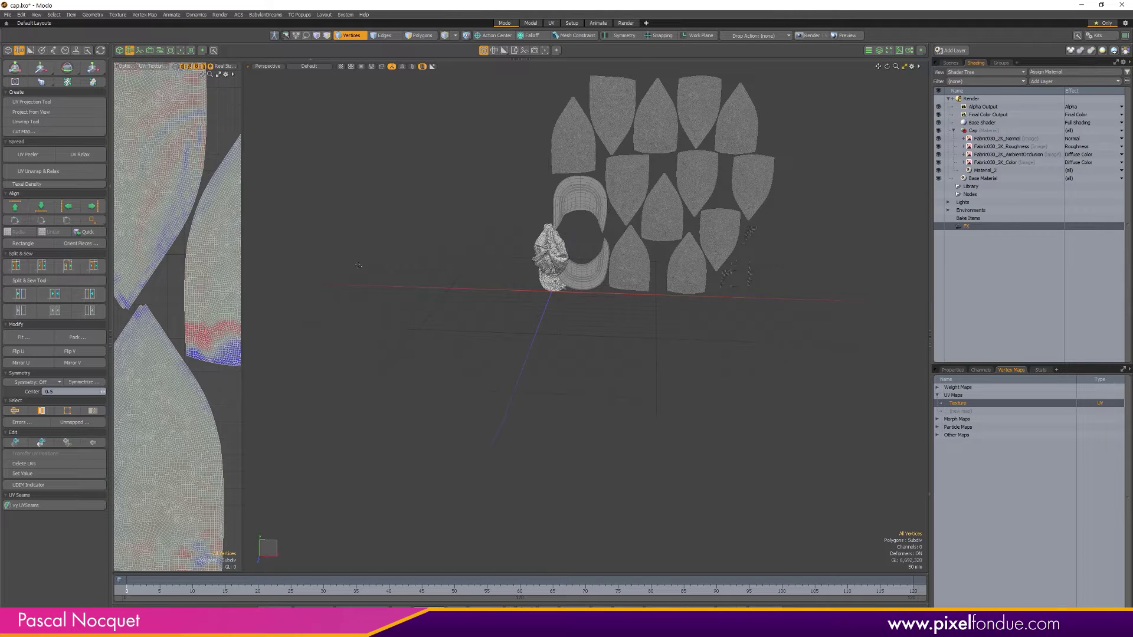
click(950, 62)
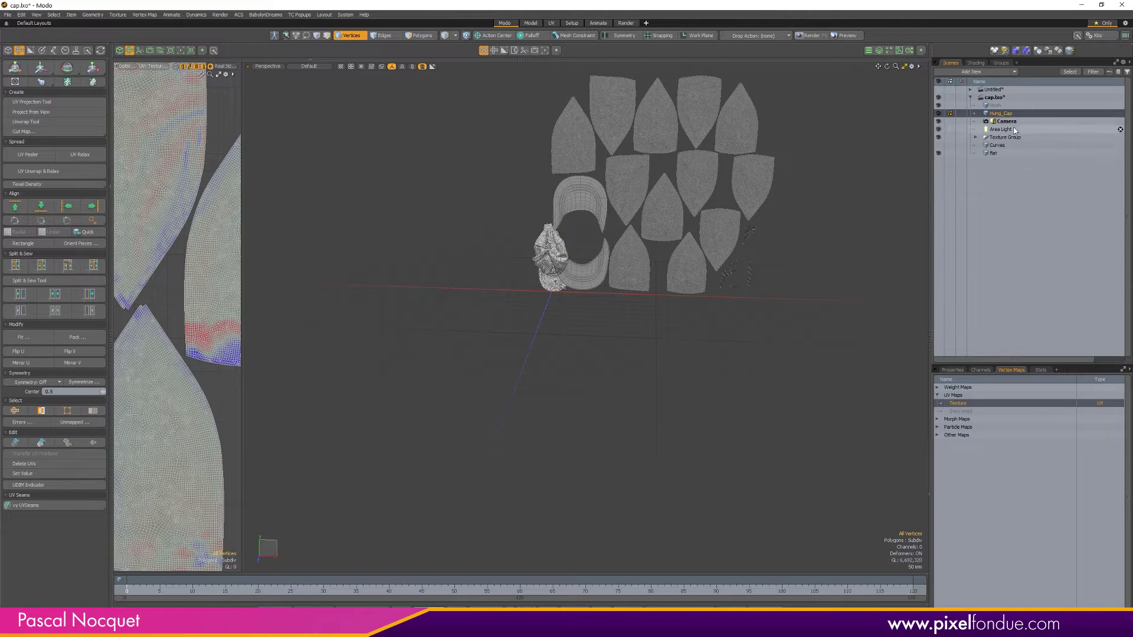
click(939, 113)
Select the new flat mesh and orbit around its UV pieces
click(1013, 155)
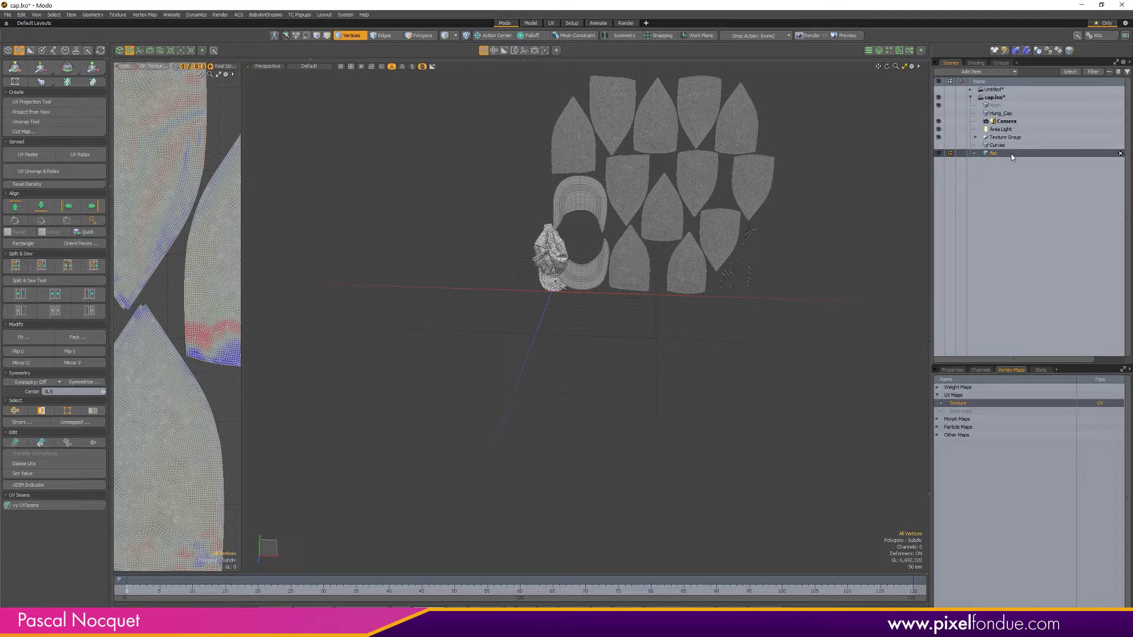
scroll(666, 212, up, 5)
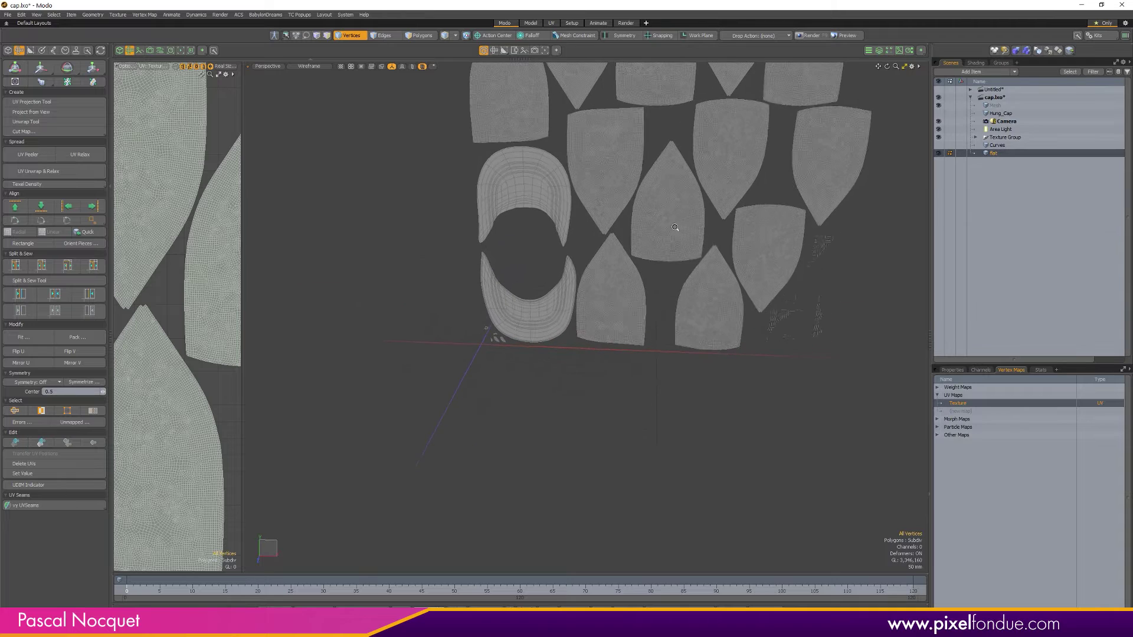
scroll(622, 354, down, 4)
alt+drag(613, 387, 622, 377)
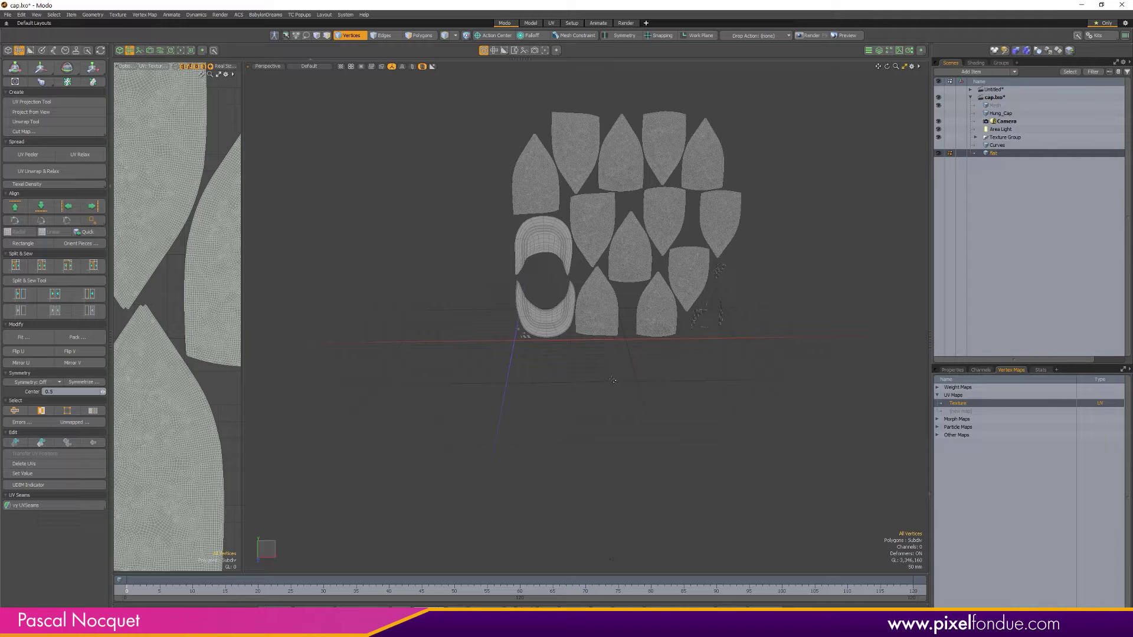
alt+drag(737, 250, 753, 256)
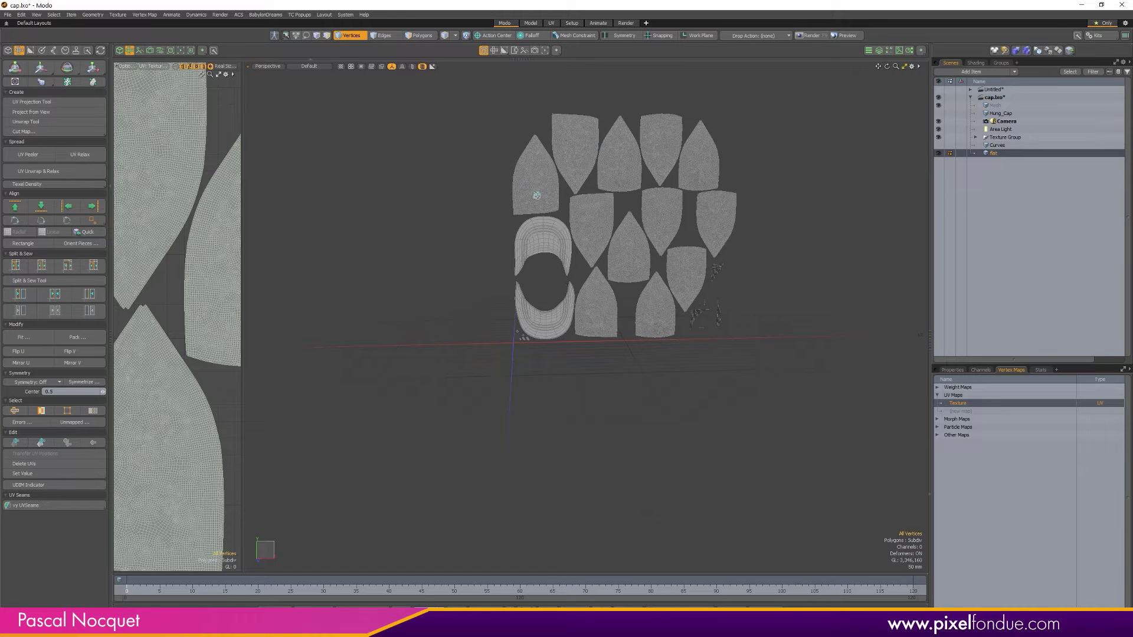
ctrl+alt+drag(522, 175, 607, 203)
Switch to Front view, close the extra UV viewport, and zoom out to frame all pieces
key(ctrl+space)
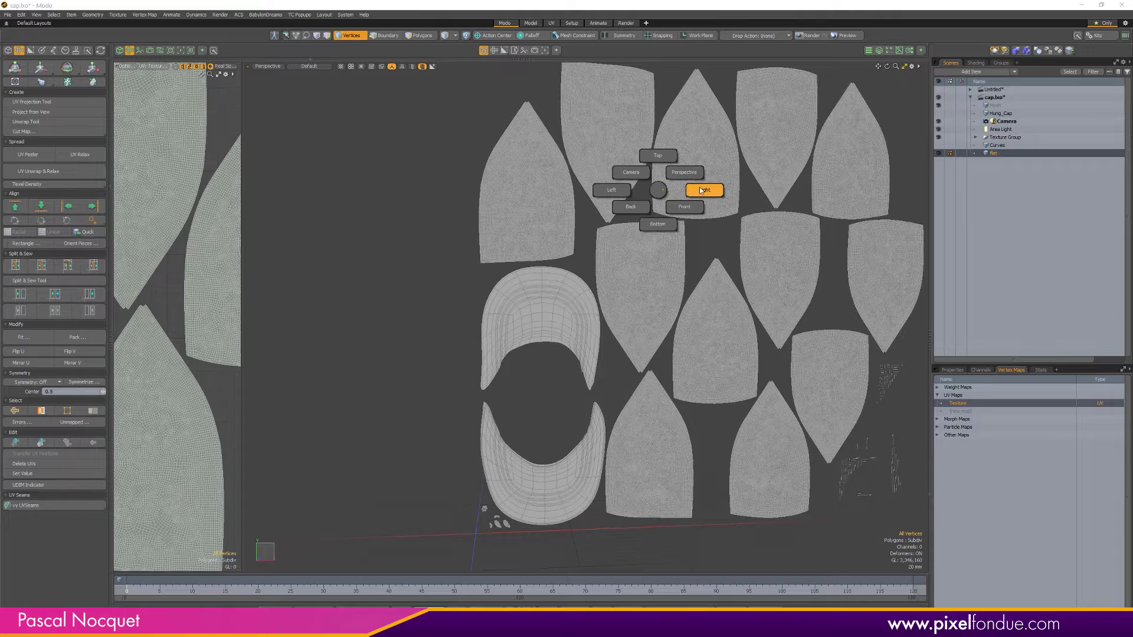
click(686, 209)
click(130, 51)
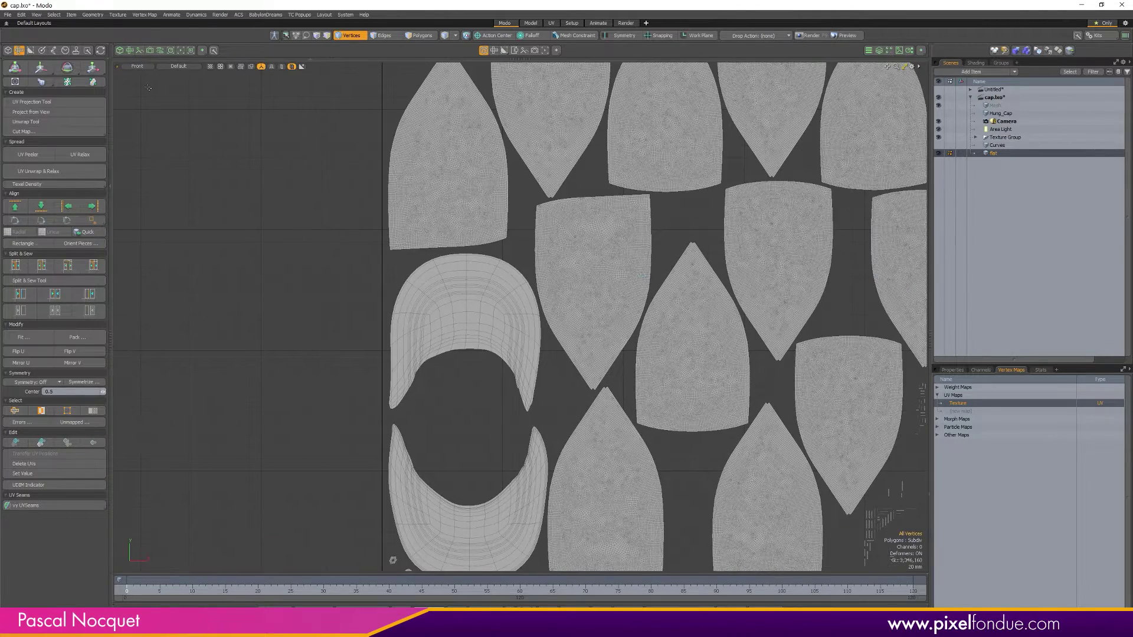
scroll(582, 264, down, 5)
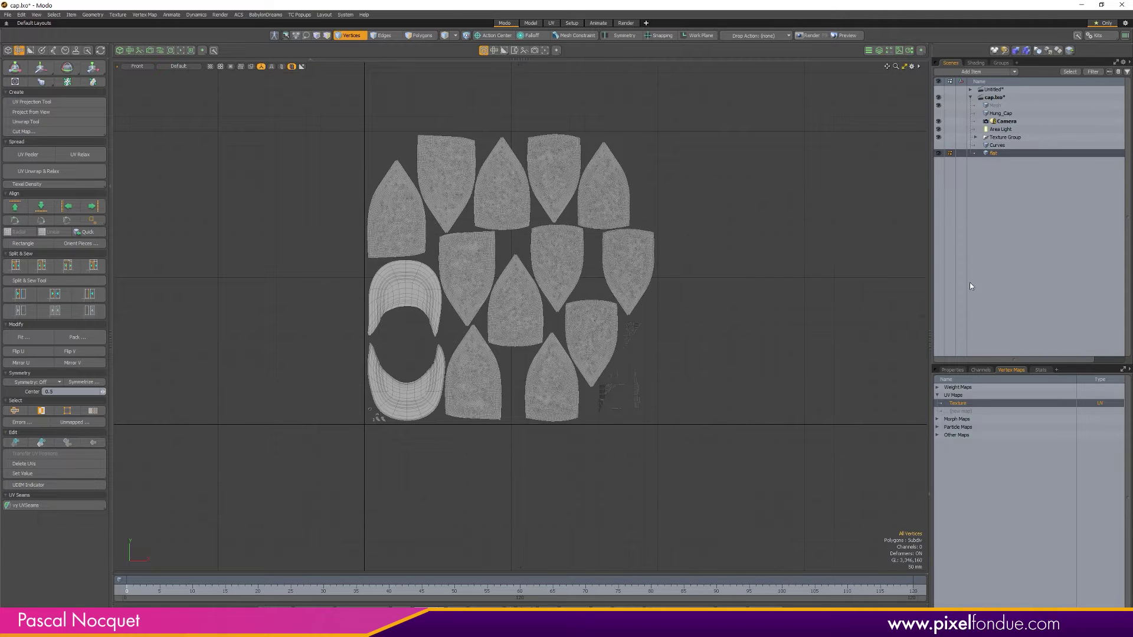
Switch the toolbox to Model tools, select the flat mesh, and browse the Texture menu's Export UVs entries
click(1007, 104)
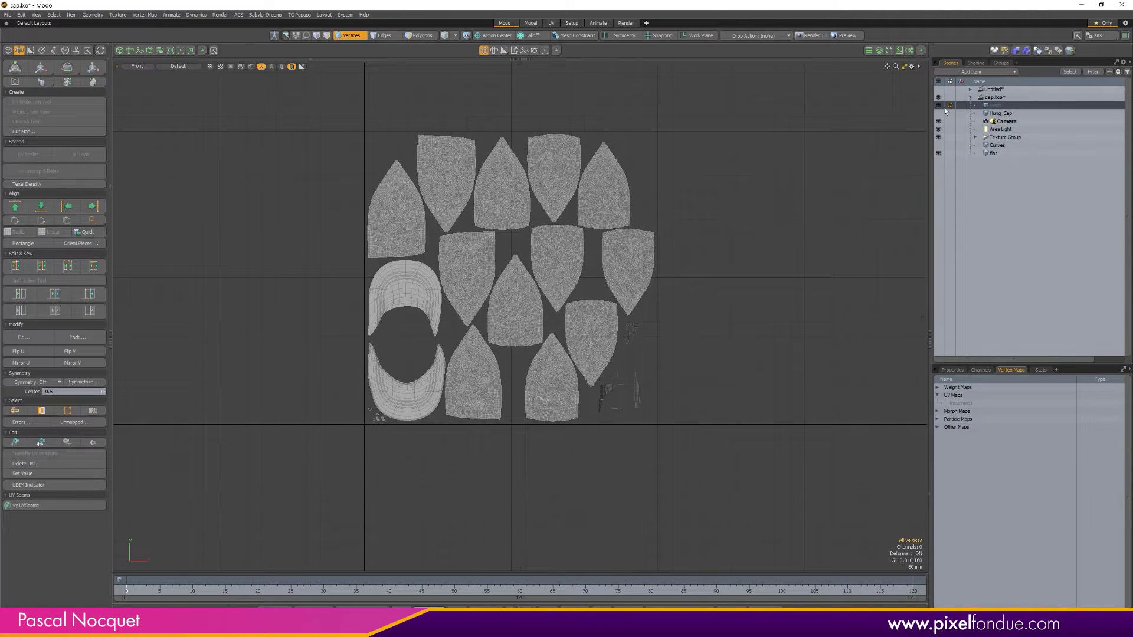
click(8, 50)
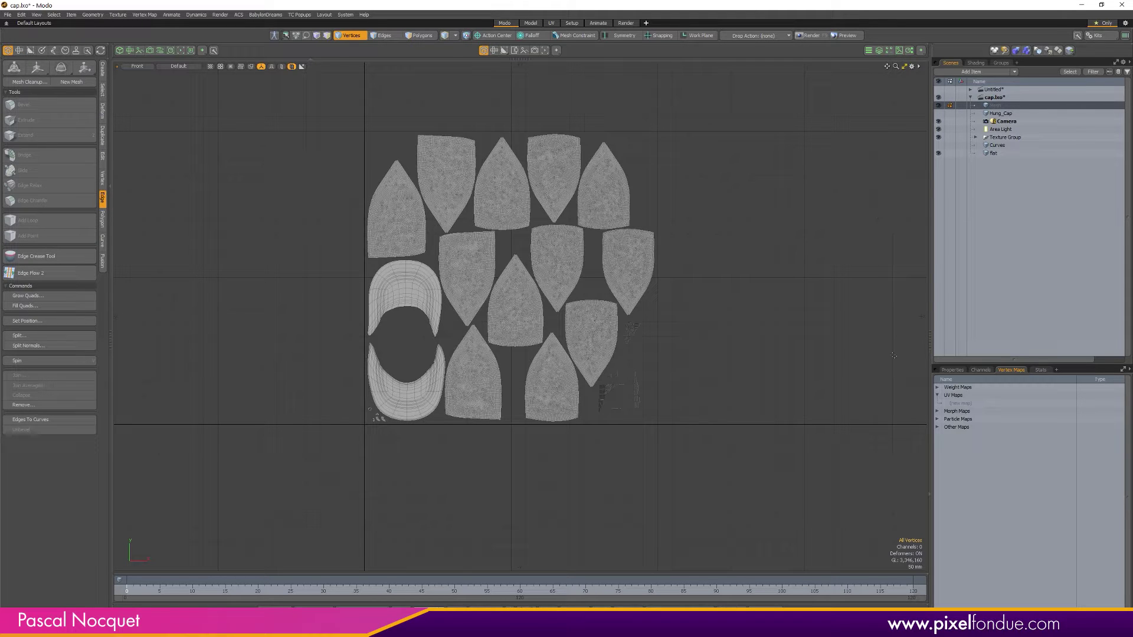
click(1005, 154)
click(121, 15)
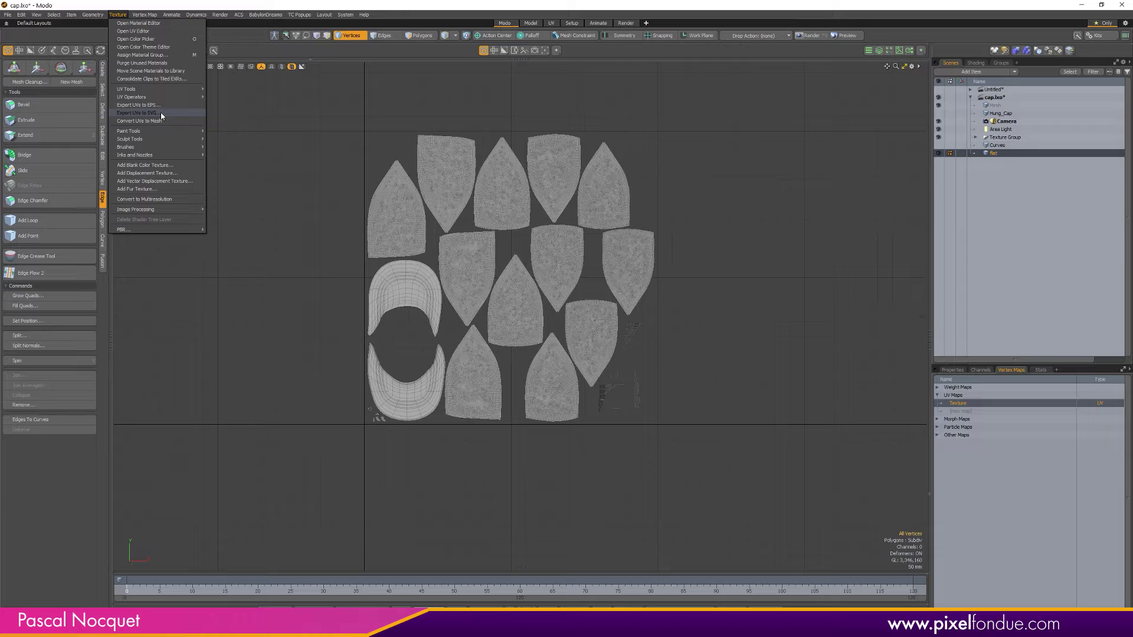
click(242, 106)
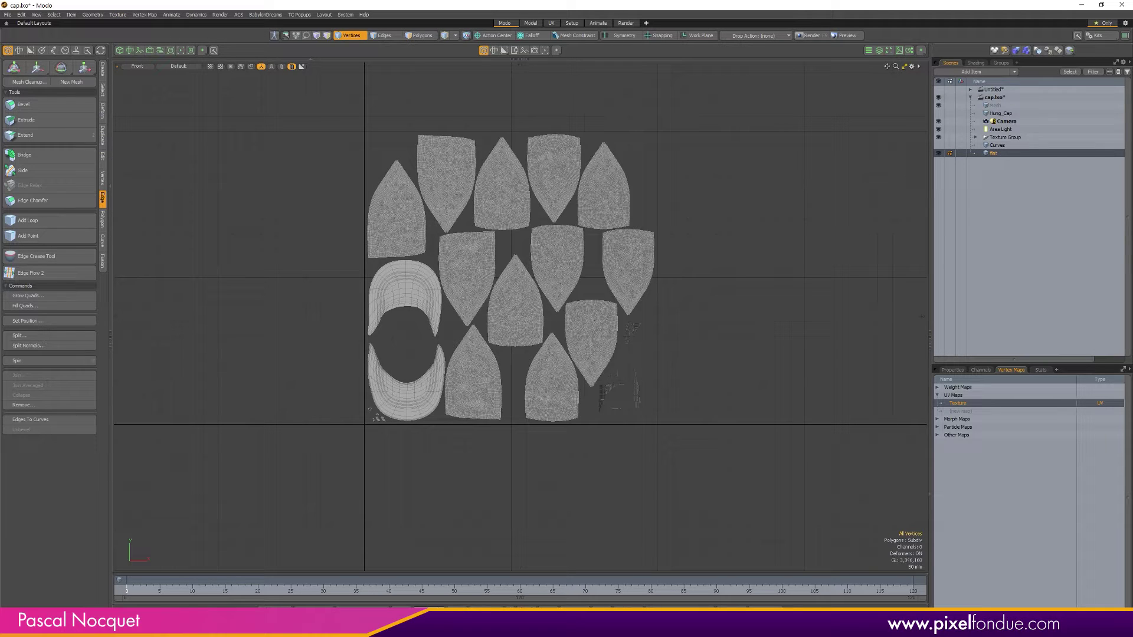
In Illustrator, close uvs_original2.ai to reveal Curves_cap_export.ai
key(alt+Tab)
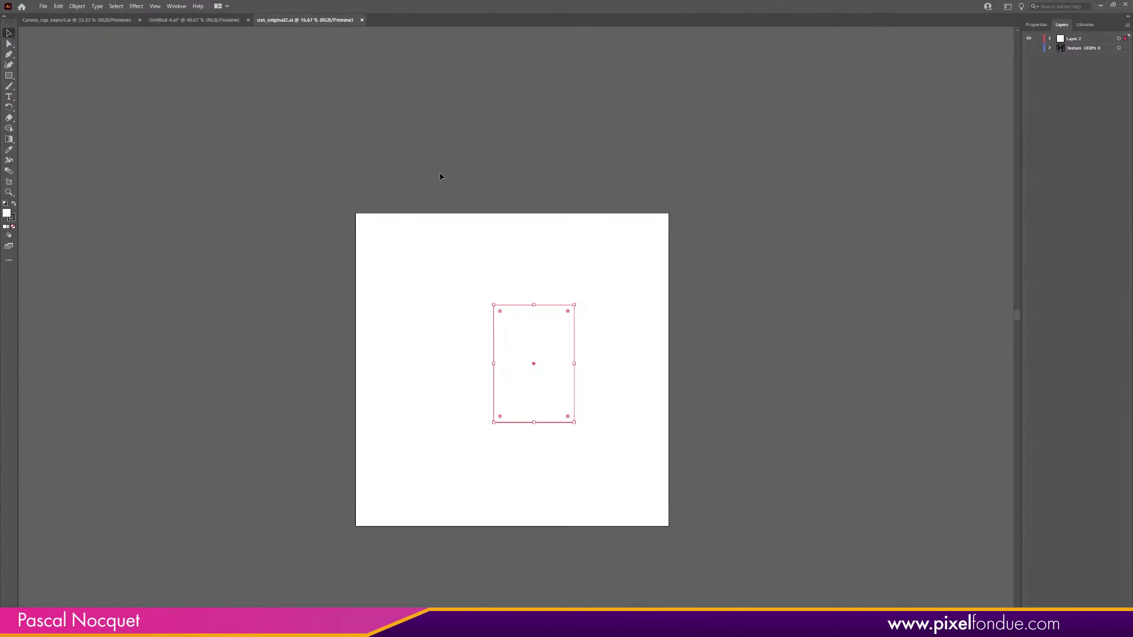
key(ctrl+w)
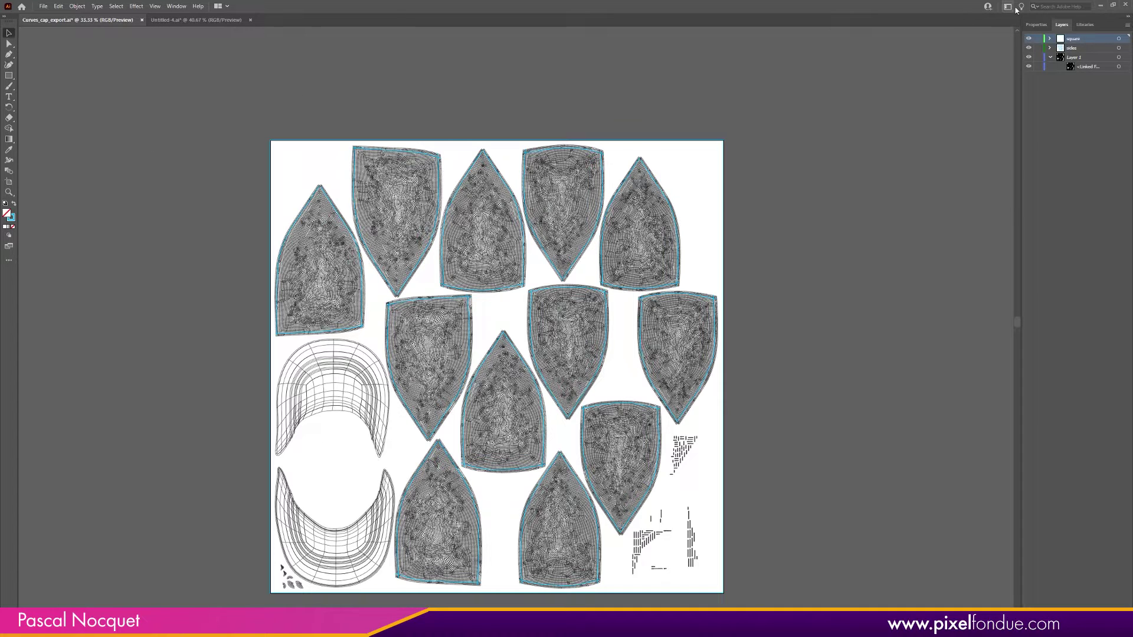
Back in Modo, enter Polygons mode, select the Curves item, and zoom in on the visor
click(1100, 5)
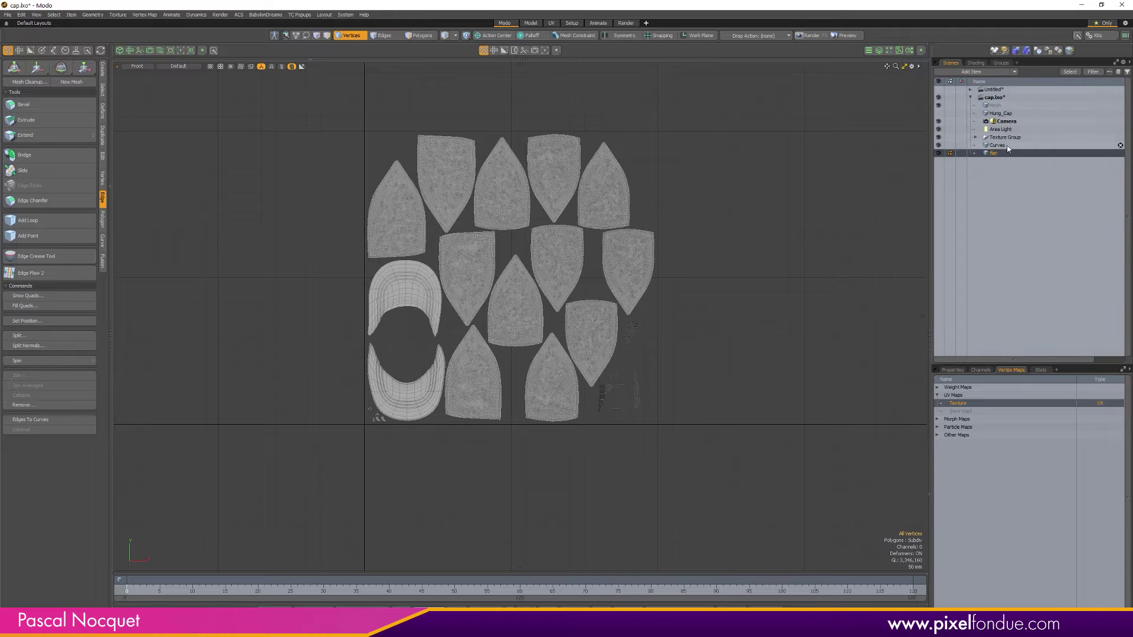
key(3)
key(a)
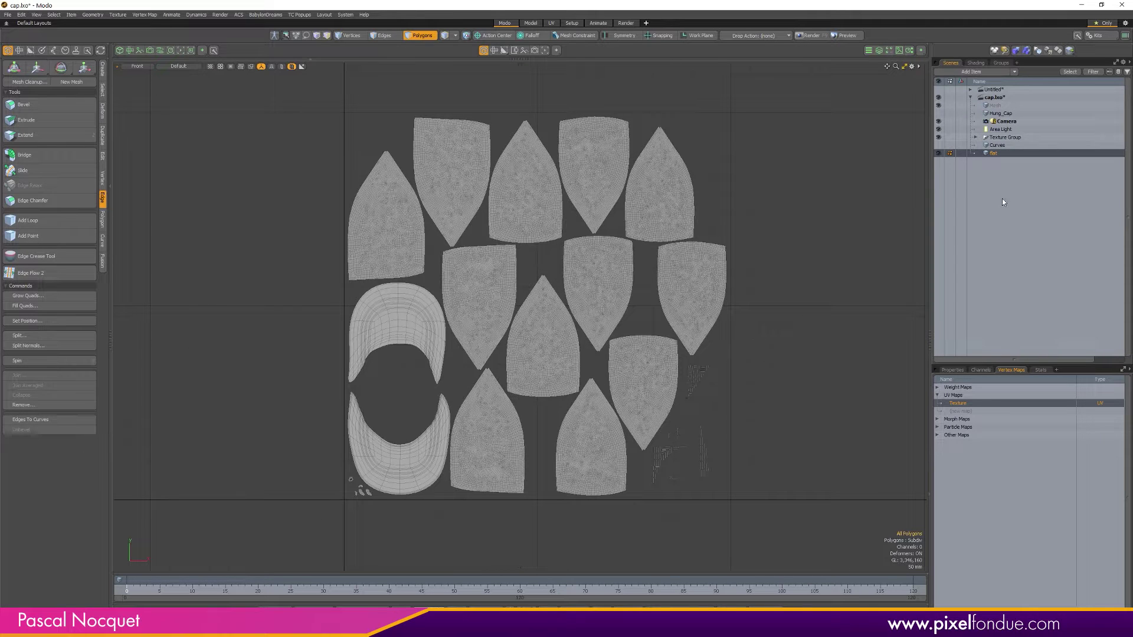
click(955, 145)
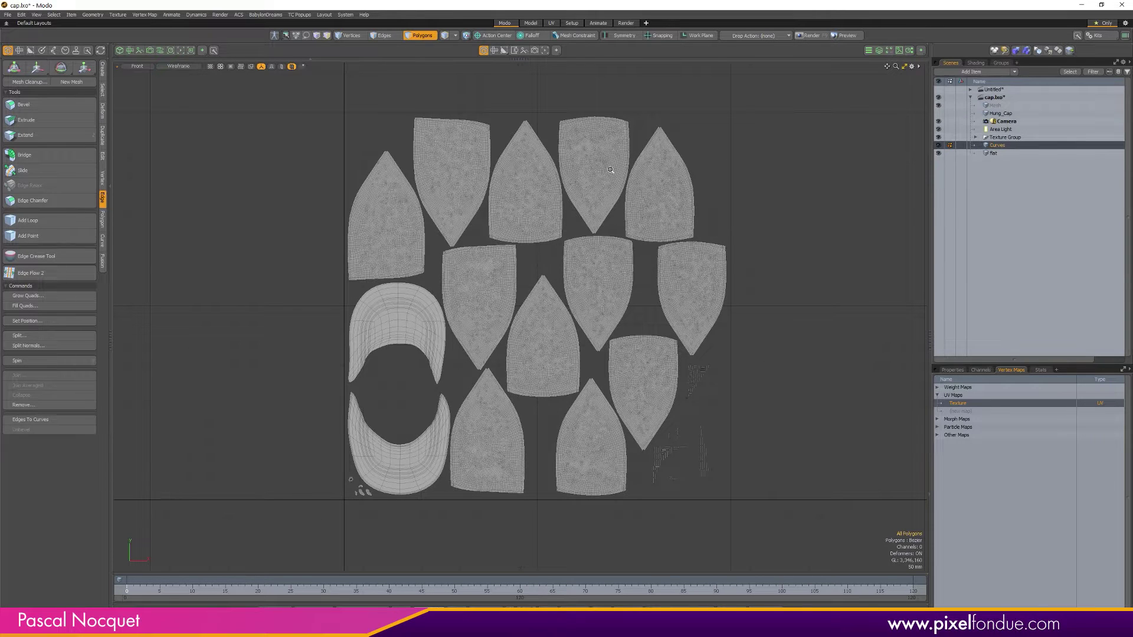
ctrl+alt+drag(568, 177, 590, 219)
alt+shift+drag(578, 361, 567, 333)
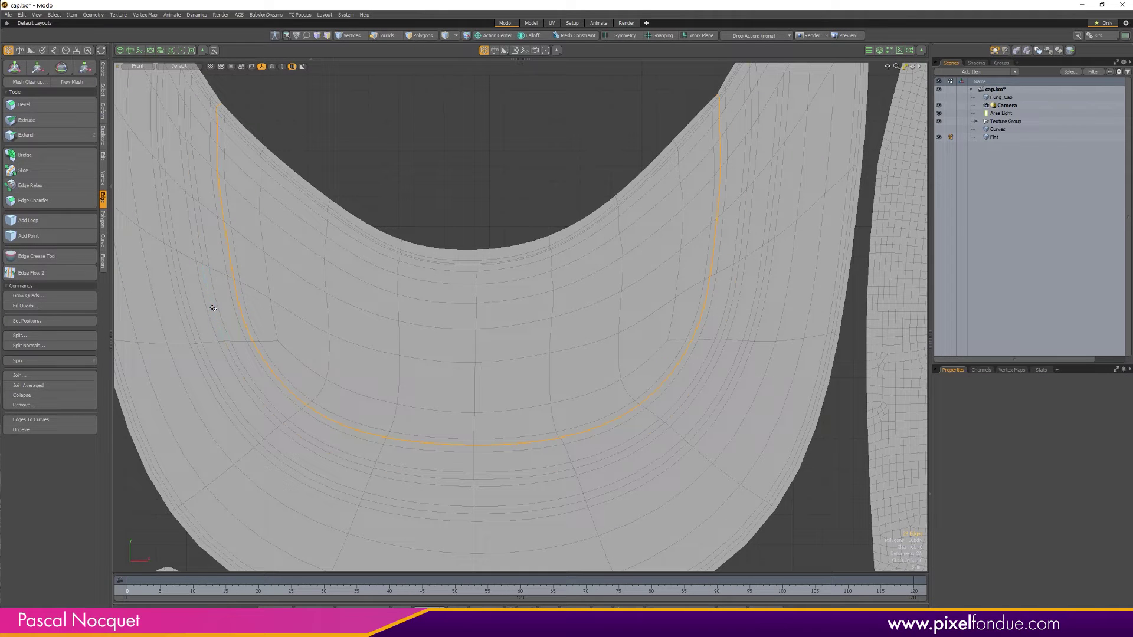
Convert the three visor stitch edge loops into curves in a new mesh
shift+double_click(192, 317)
shift+double_click(191, 320)
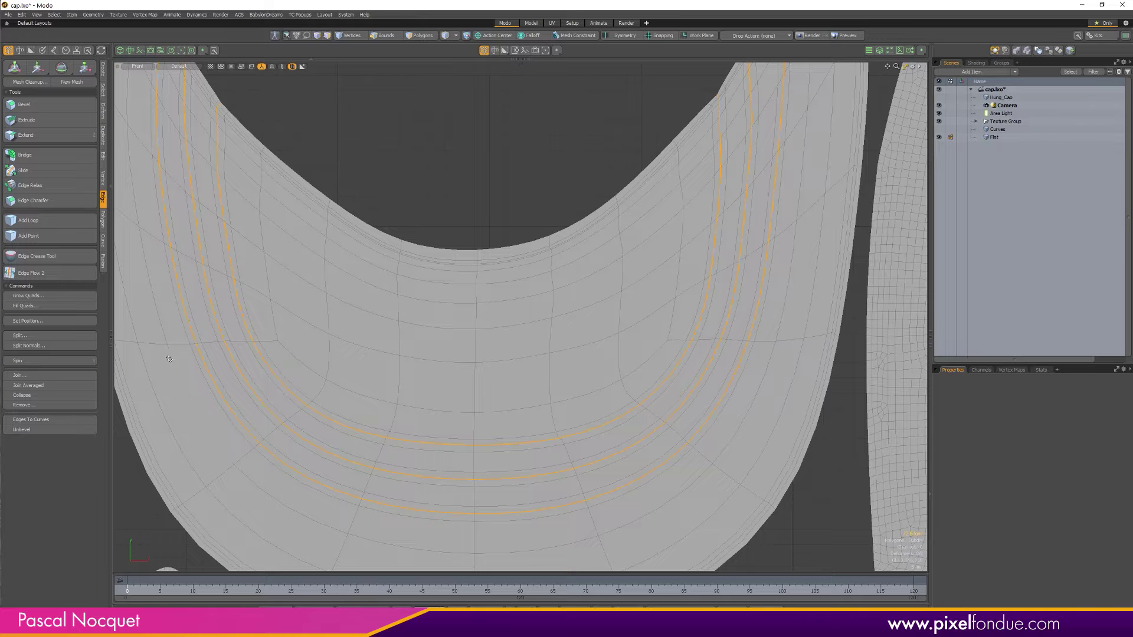
click(51, 419)
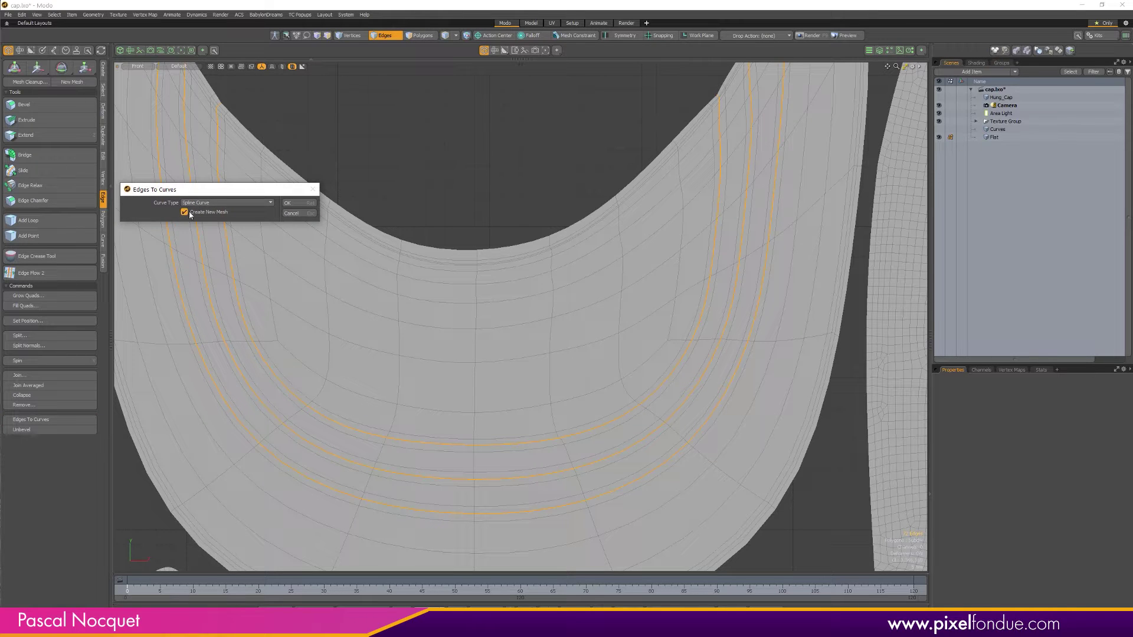
click(296, 204)
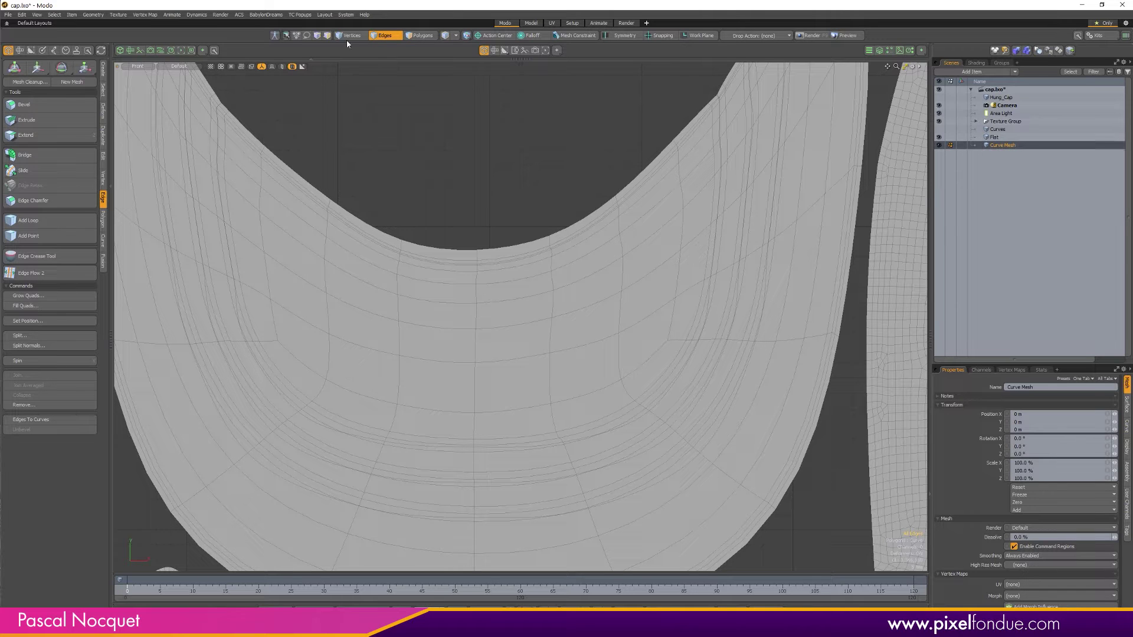
Select the new curve in Polygons mode and follow it down the visor
click(428, 37)
click(247, 341)
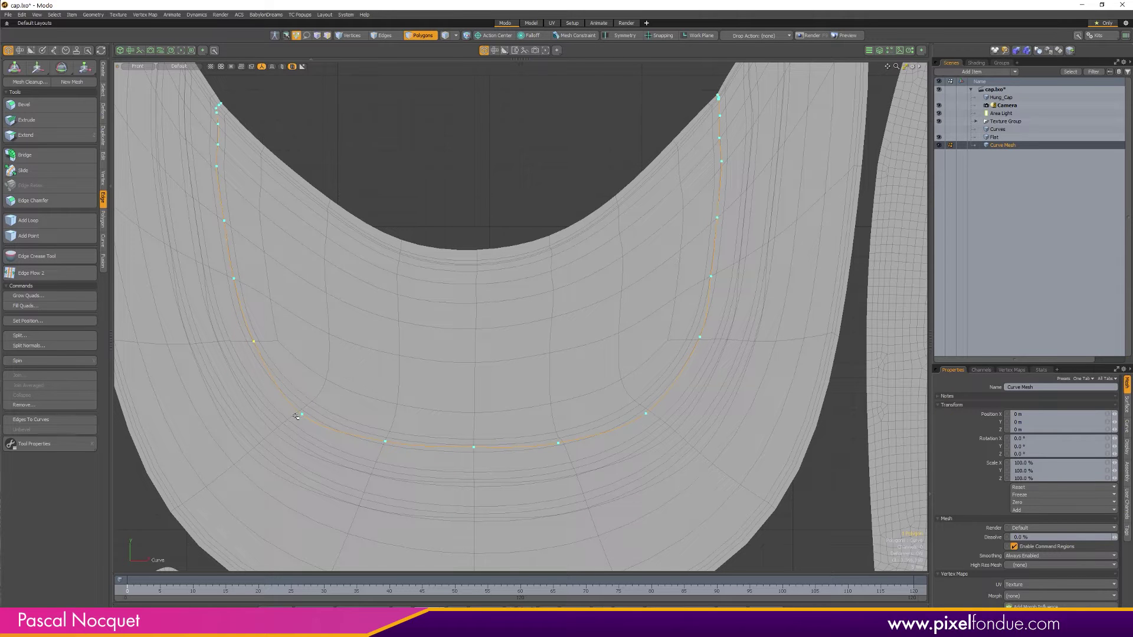
scroll(247, 124, up, 8)
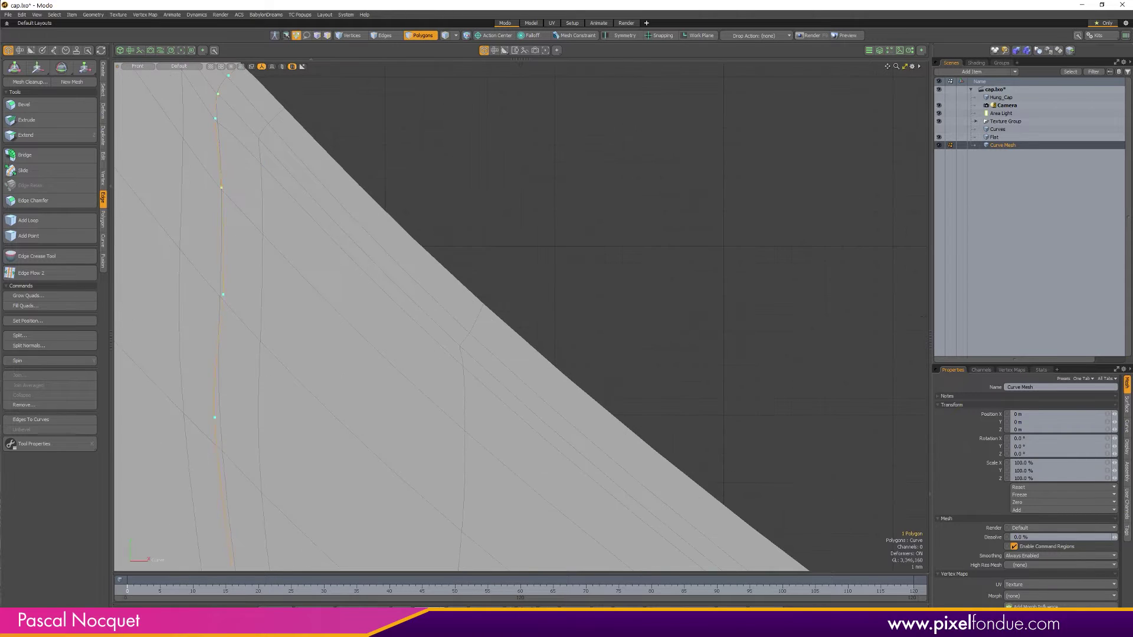
scroll(342, 425, down, 10)
scroll(337, 454, up, 6)
scroll(327, 359, down, 4)
scroll(388, 155, up, 8)
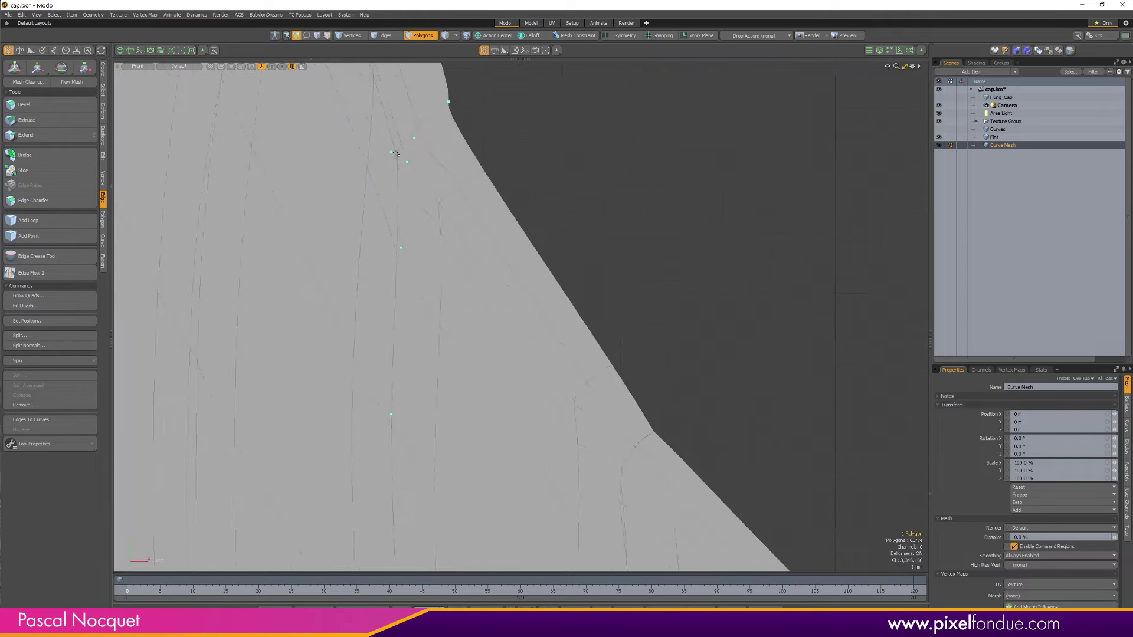
scroll(412, 256, down, 3)
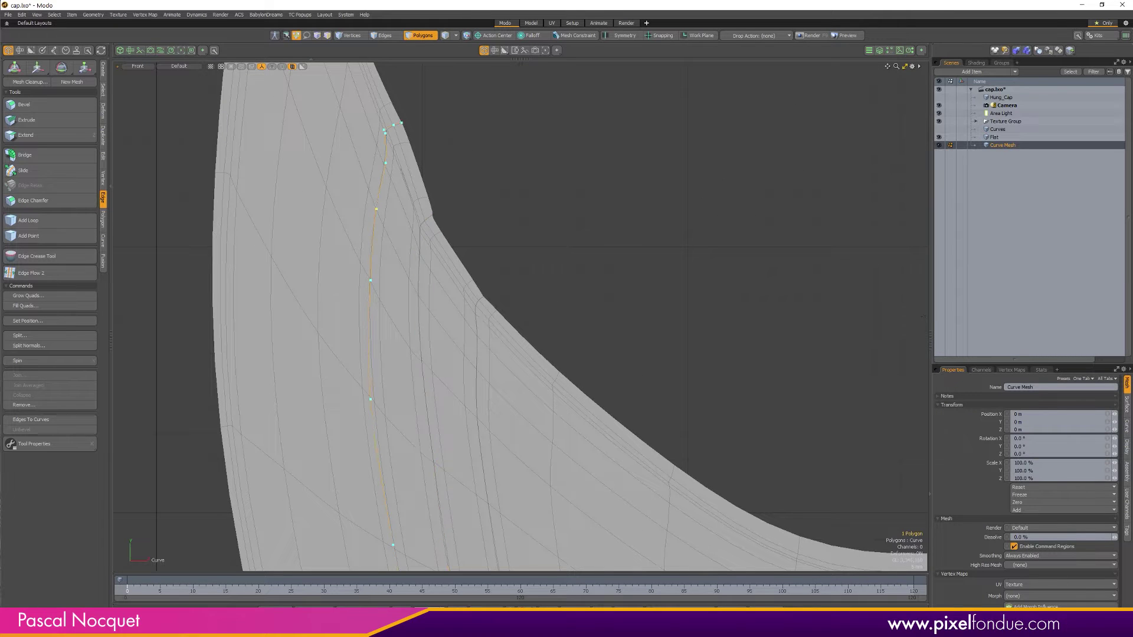
alt+shift+drag(402, 543, 350, 317)
alt+shift+drag(379, 489, 289, 240)
alt+shift+drag(531, 449, 299, 323)
scroll(299, 323, down, 3)
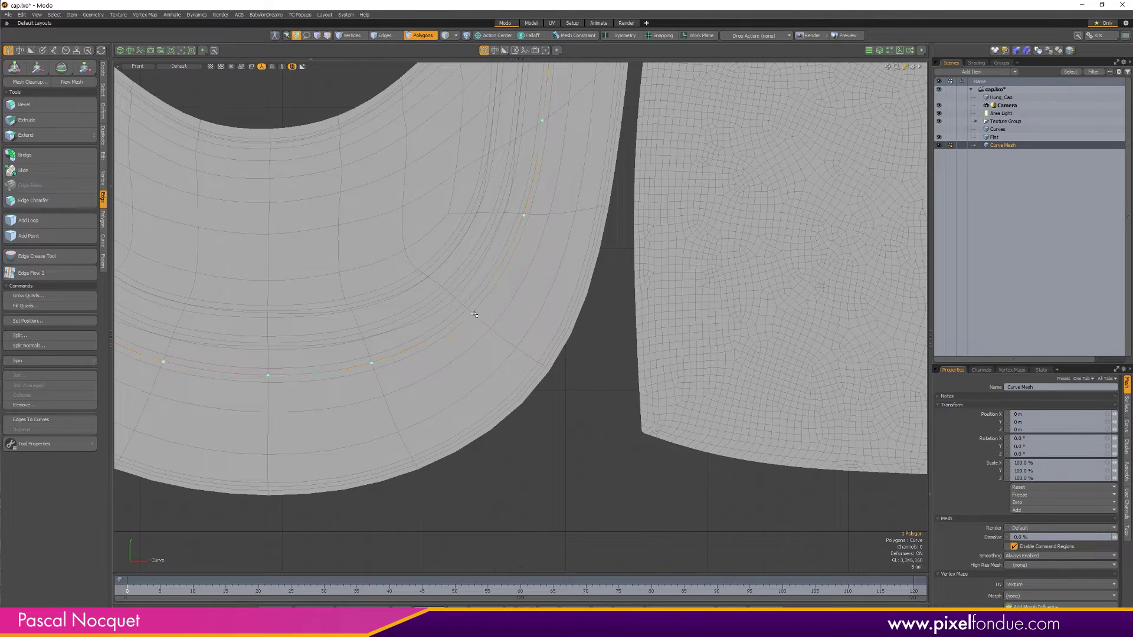
scroll(473, 315, up, 5)
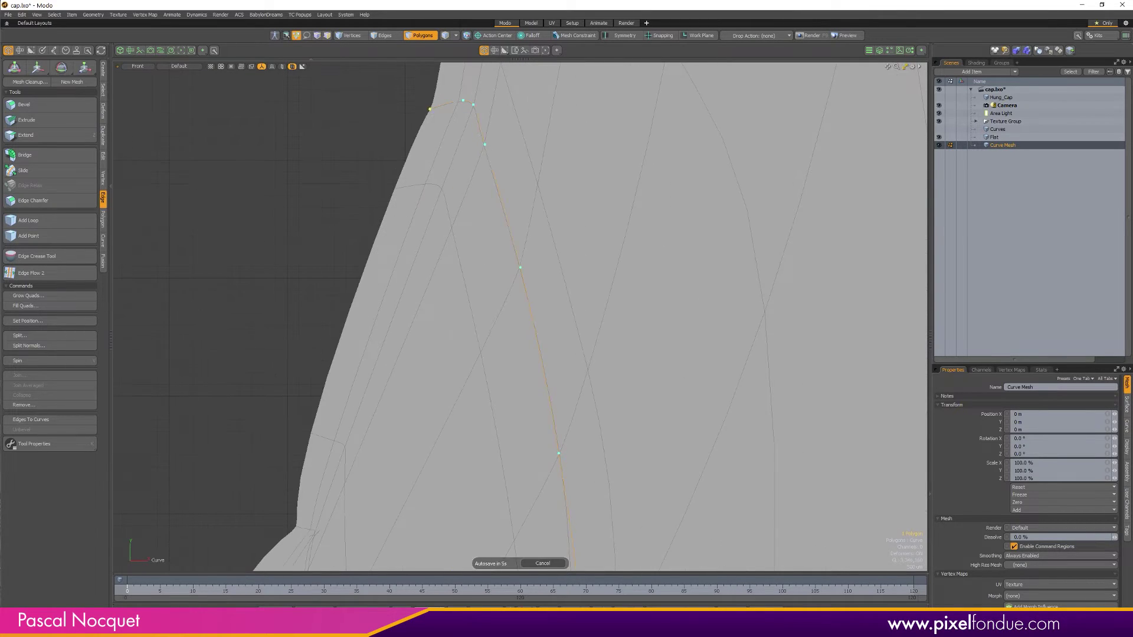
scroll(539, 278, down, 6)
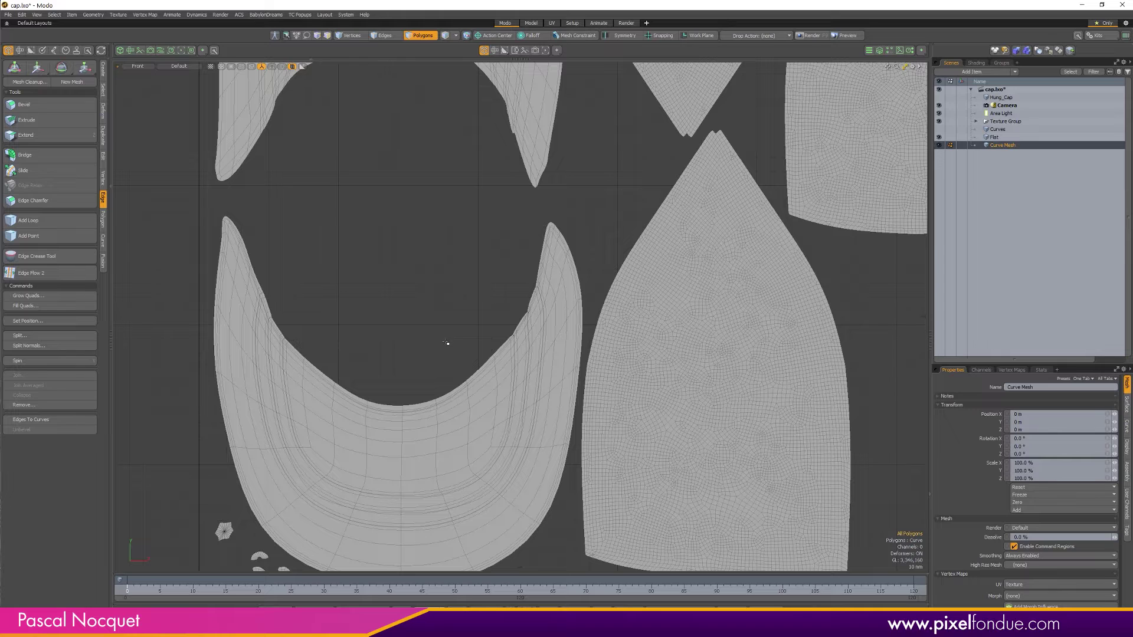
Cut the curves out of Curve Mesh and make the Curves item visible with nothing selected
key(ctrl+x)
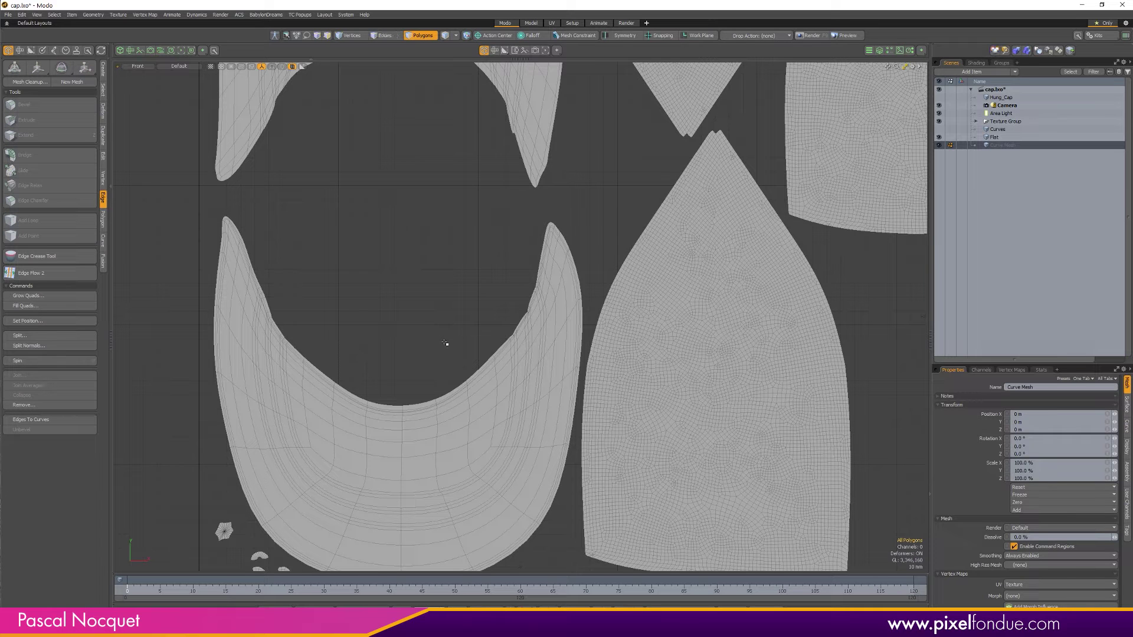
click(1010, 128)
click(939, 129)
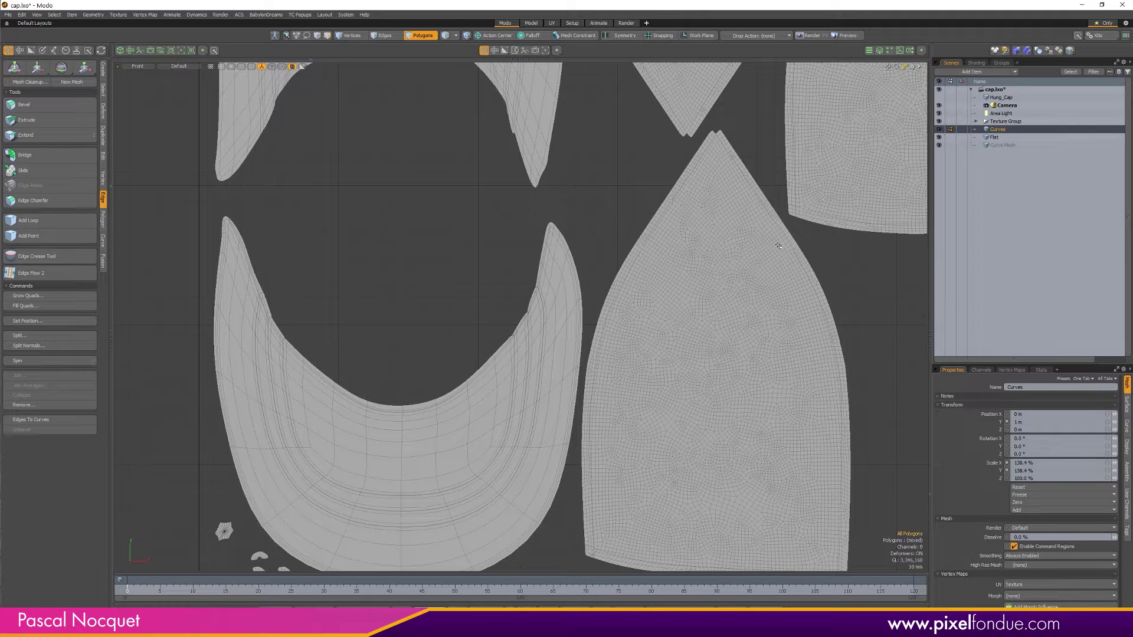
key(ctrl+a)
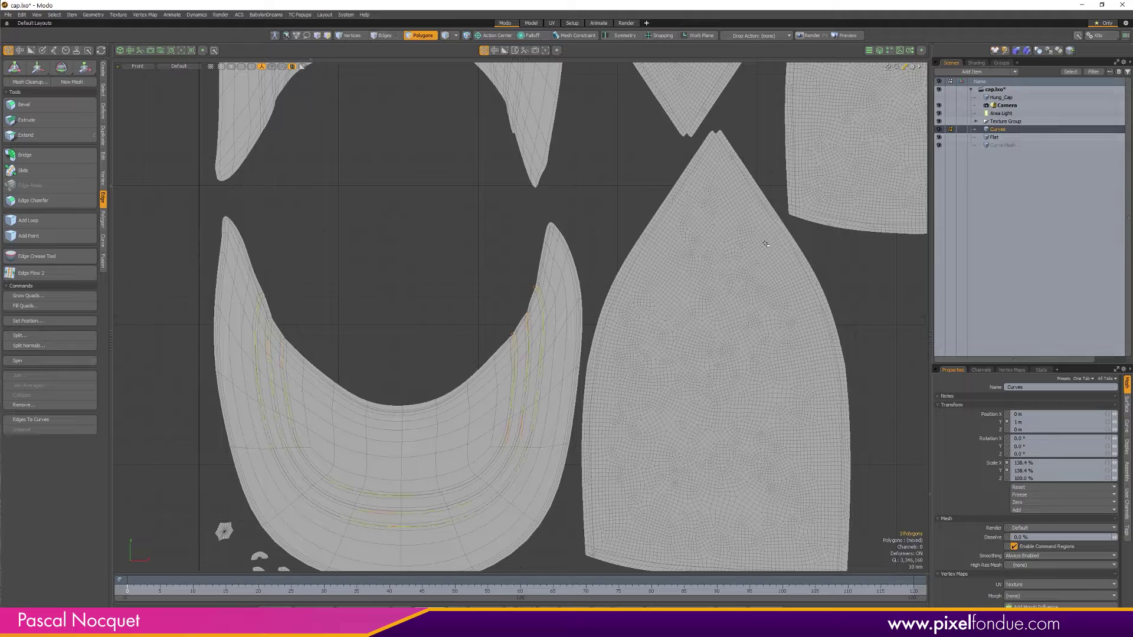
click(581, 221)
Frame all pattern pieces, delete the Curve Mesh item, and select the Flat mesh
ctrl+alt+drag(591, 223, 443, 296)
middle_drag(443, 297, 380, 352)
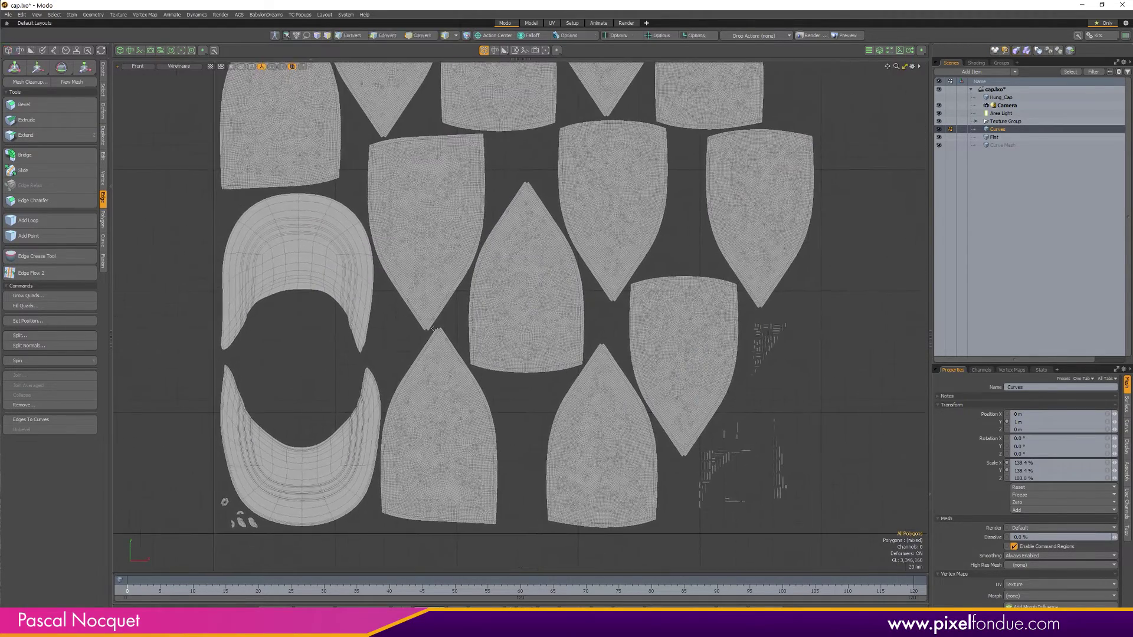
click(1119, 146)
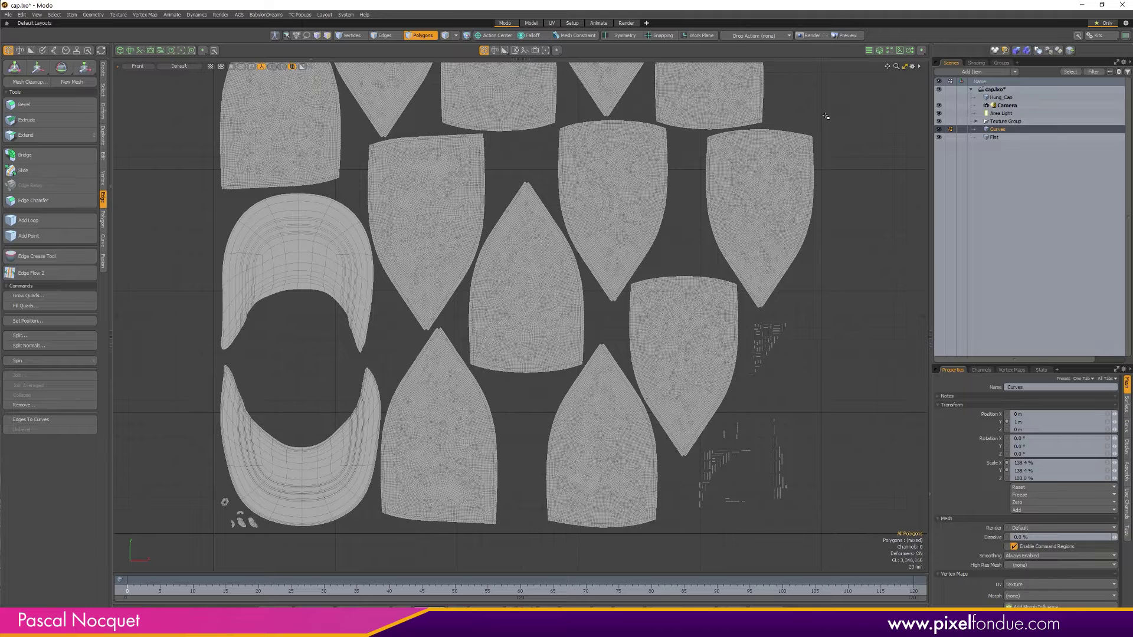
click(967, 137)
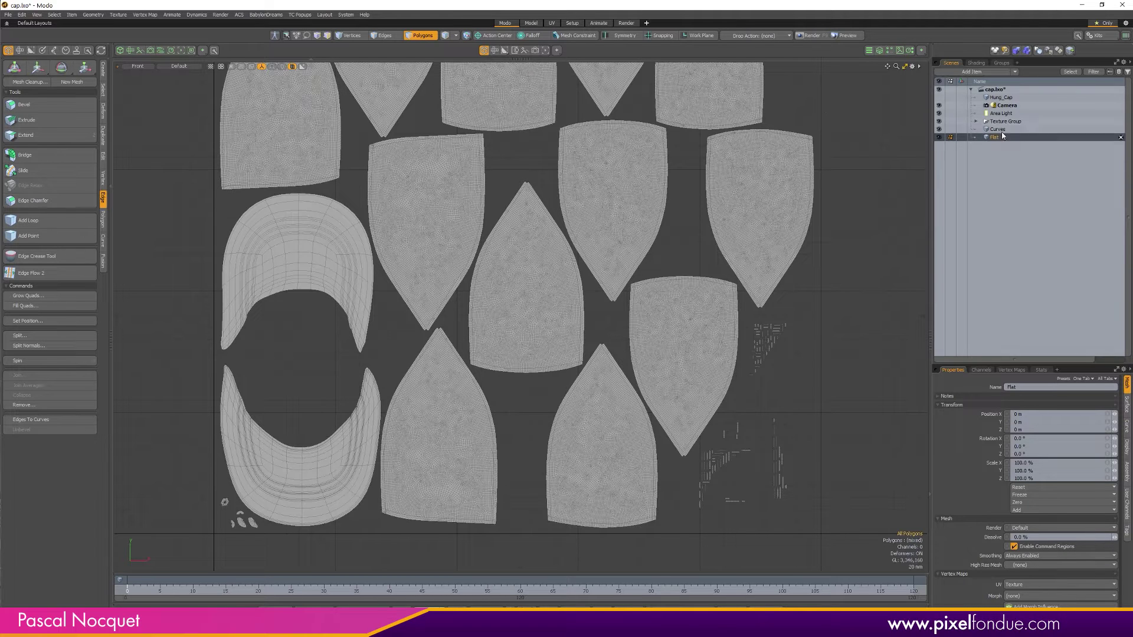
Assign the existing Cap material to the Flat pieces, then switch to the Render layout
key(m)
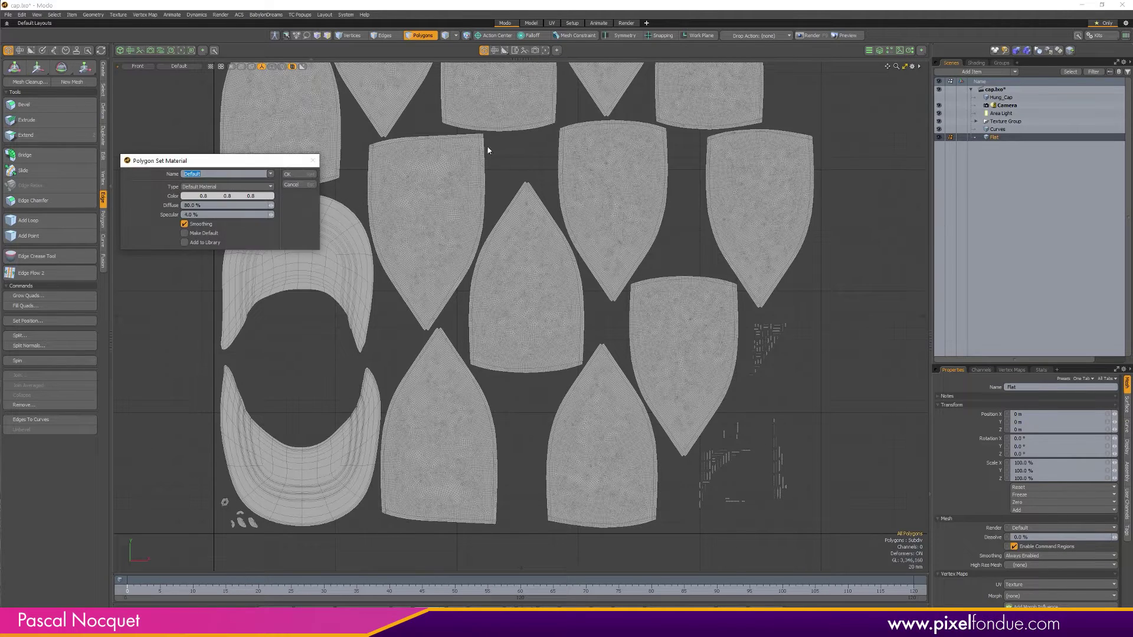
click(270, 175)
click(274, 168)
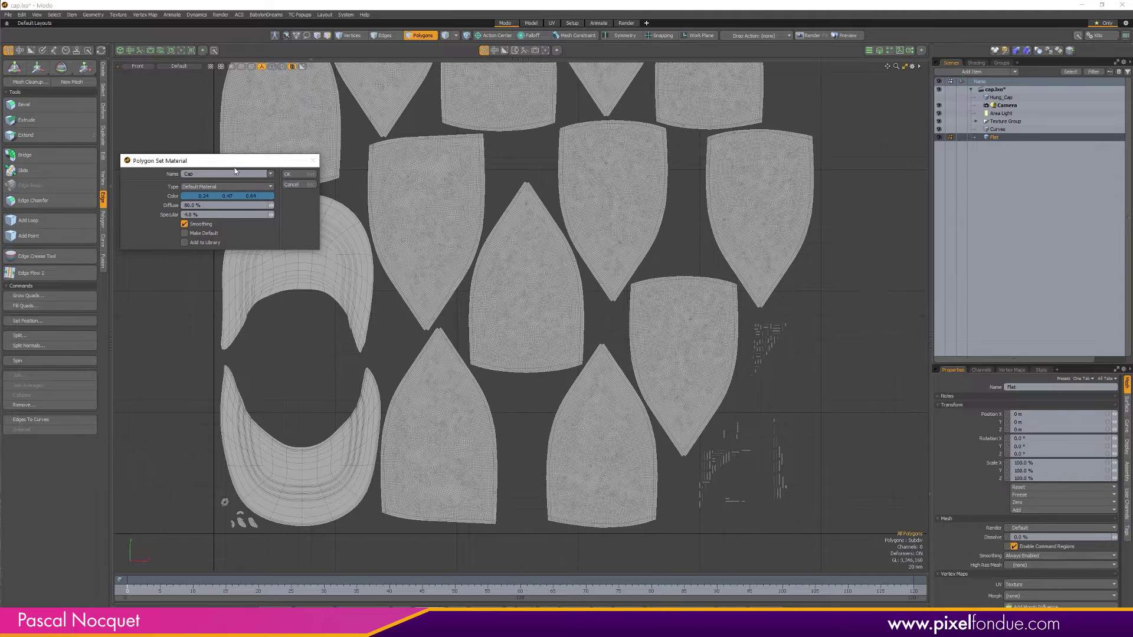
click(288, 174)
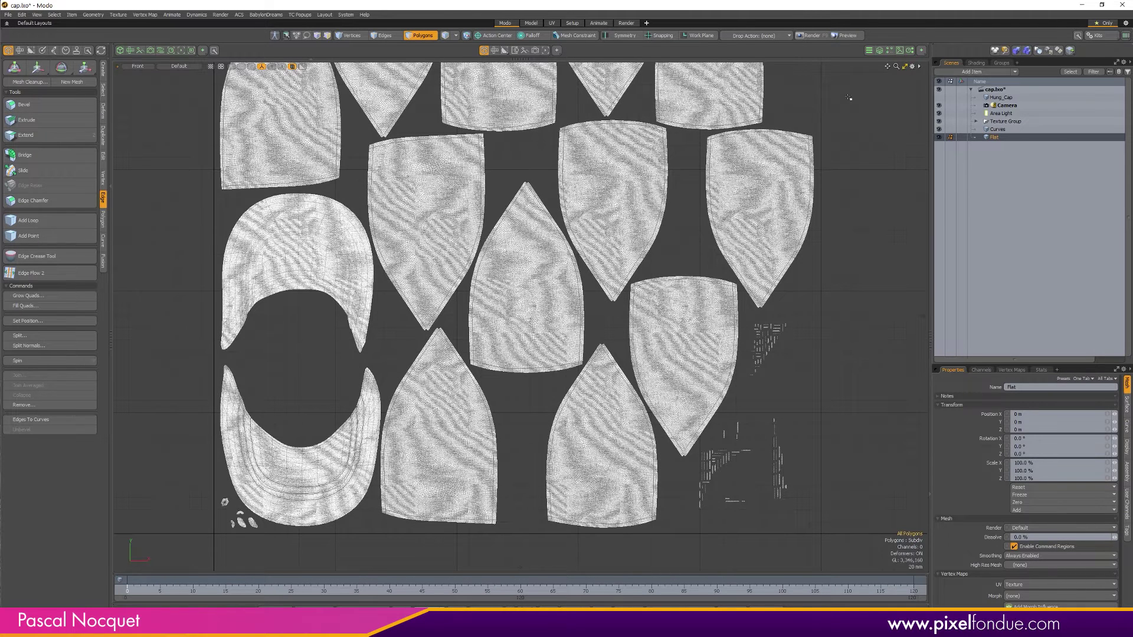
click(626, 24)
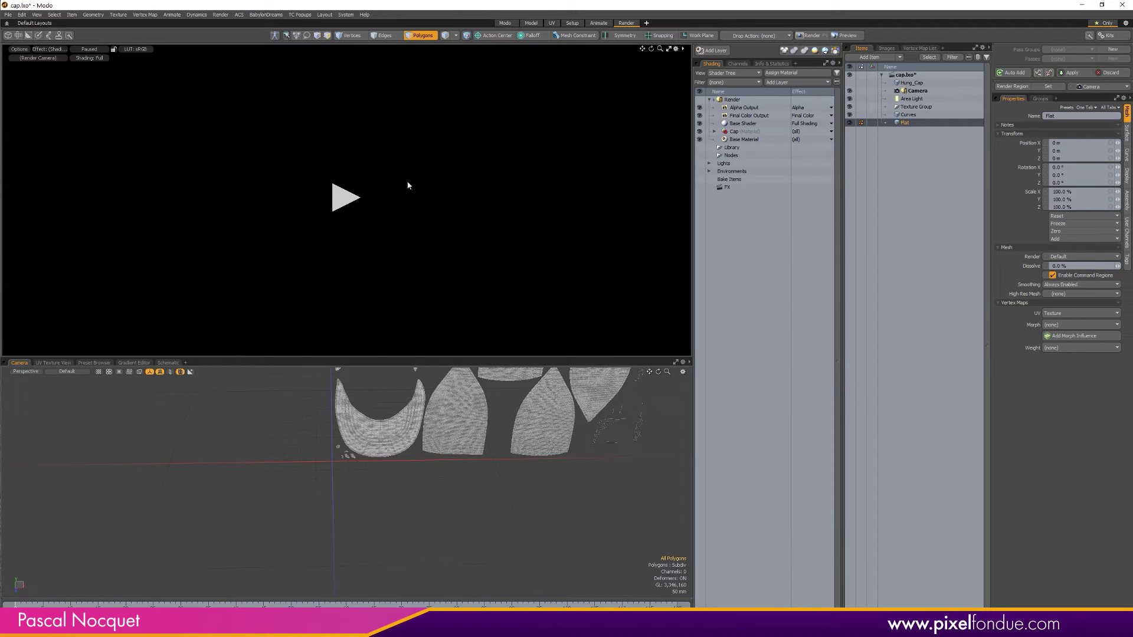
Launch the Stitchmap kit and apply its Single stitch preset
click(1105, 35)
click(931, 68)
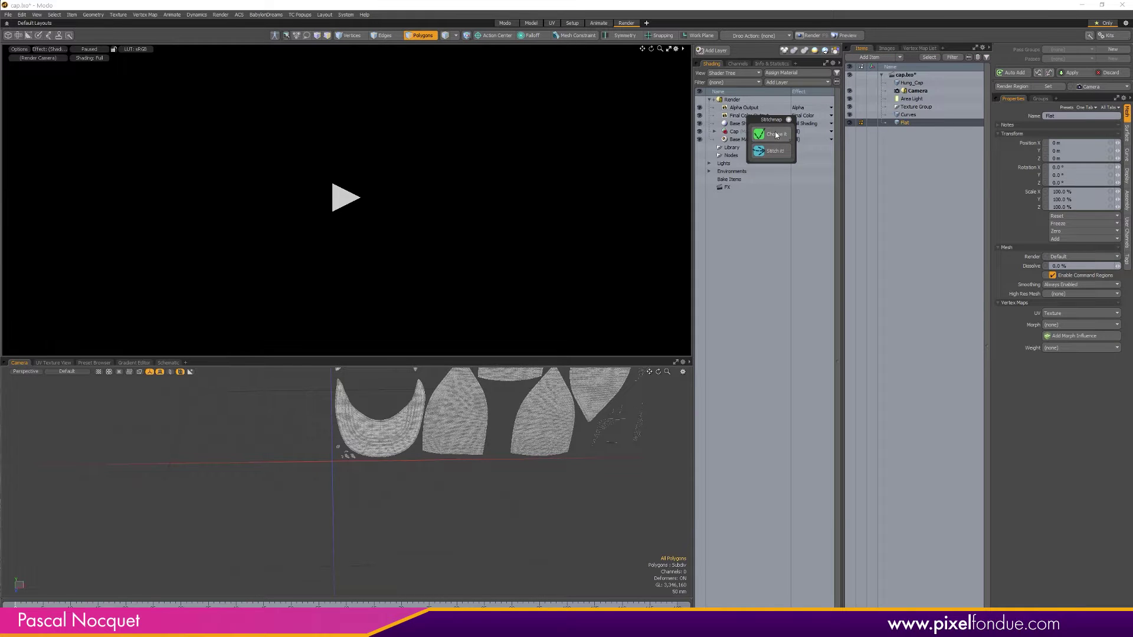
click(775, 134)
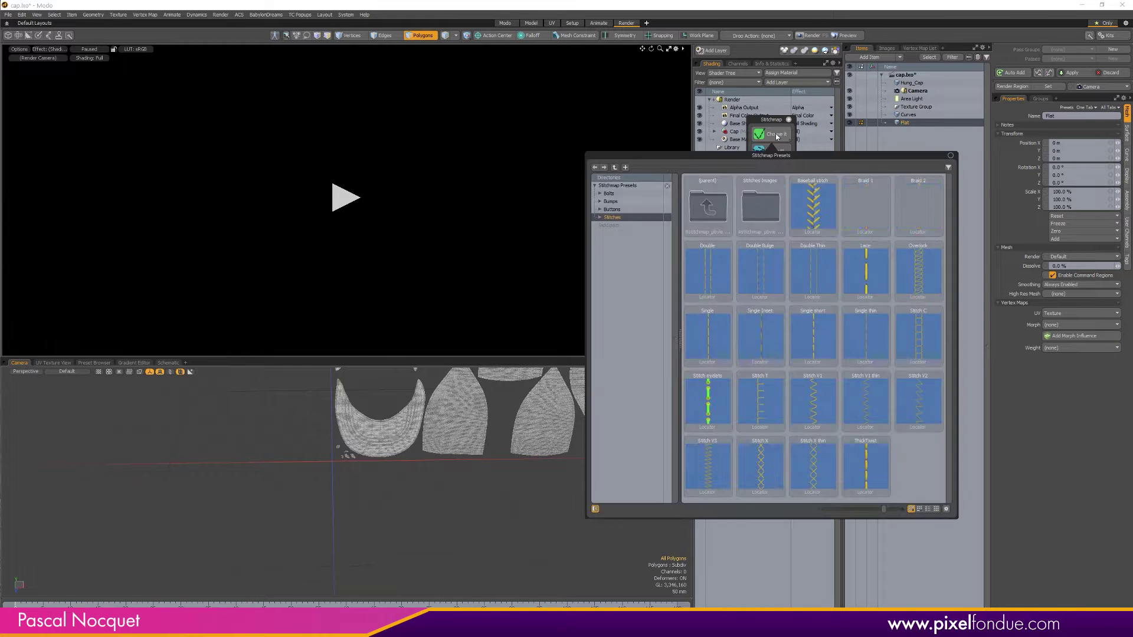
double_click(710, 330)
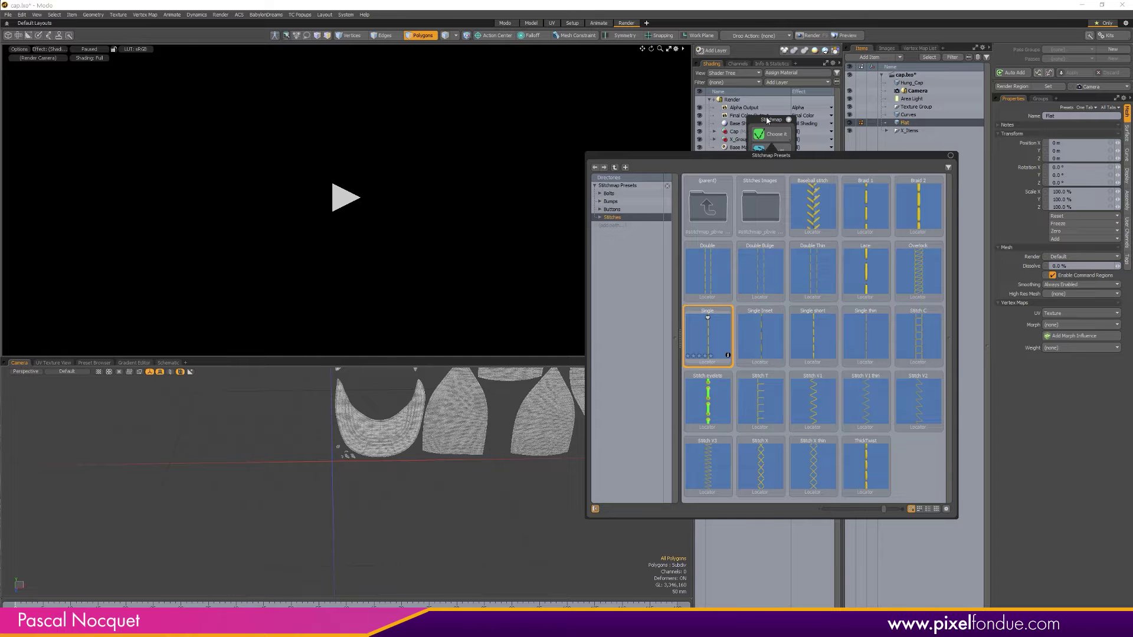
click(762, 151)
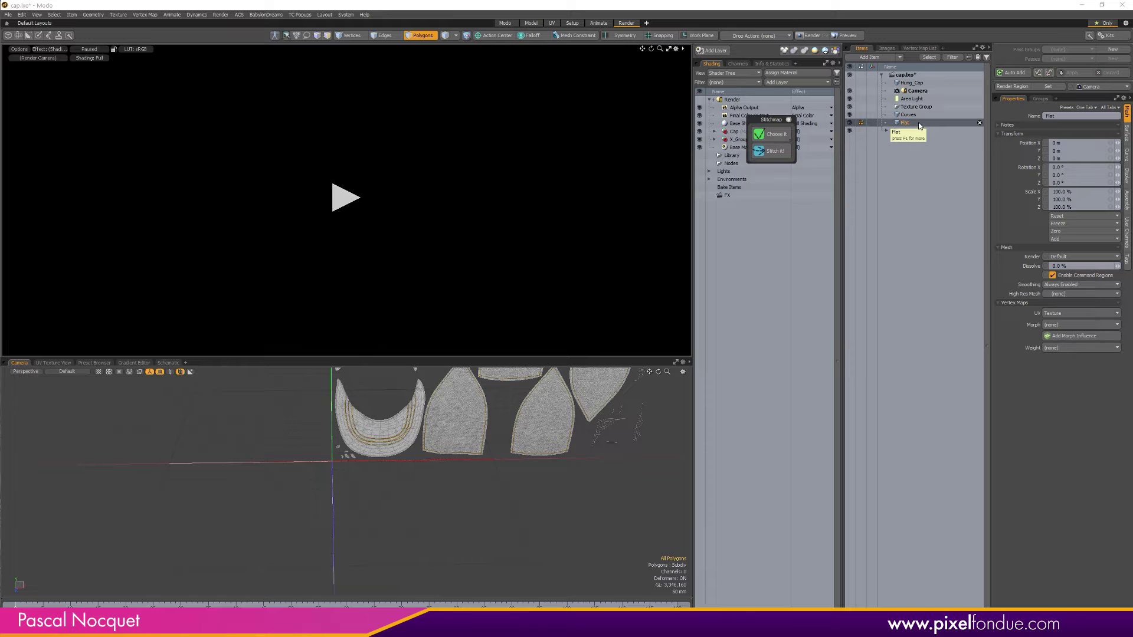
Generate stitches named st_ using Curves as the source curve
click(767, 151)
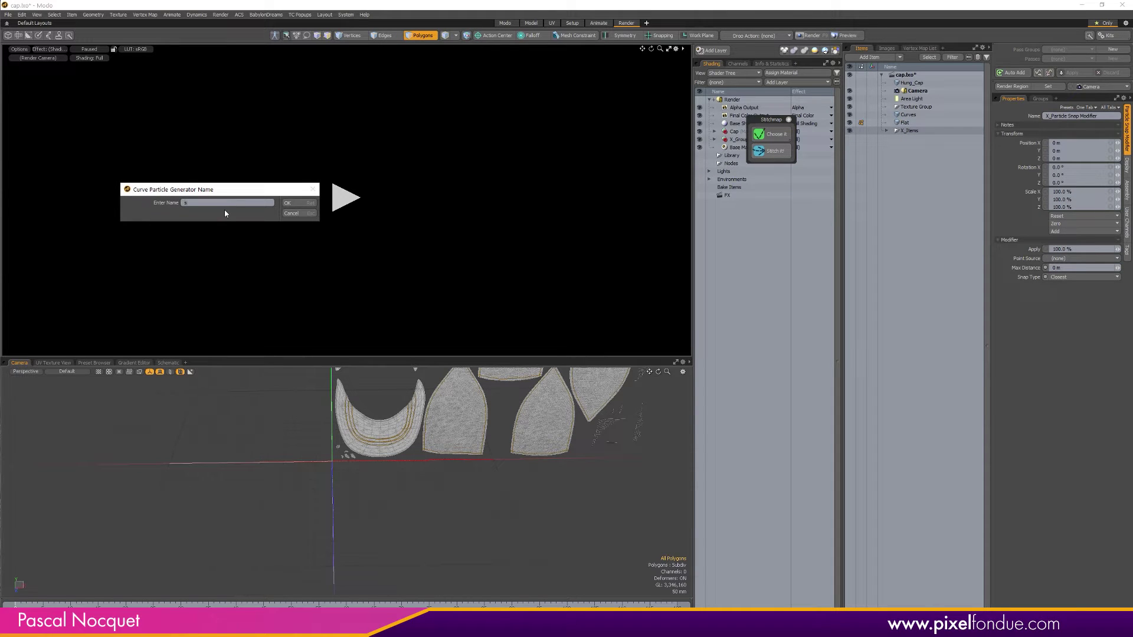
key(Return)
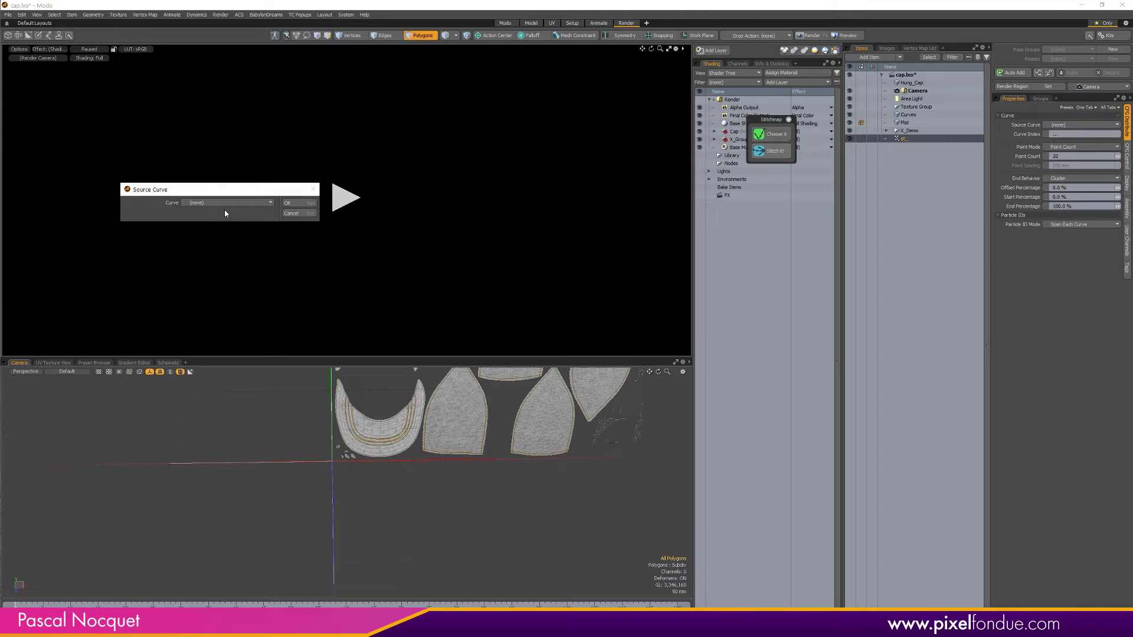
click(236, 203)
click(237, 210)
click(295, 203)
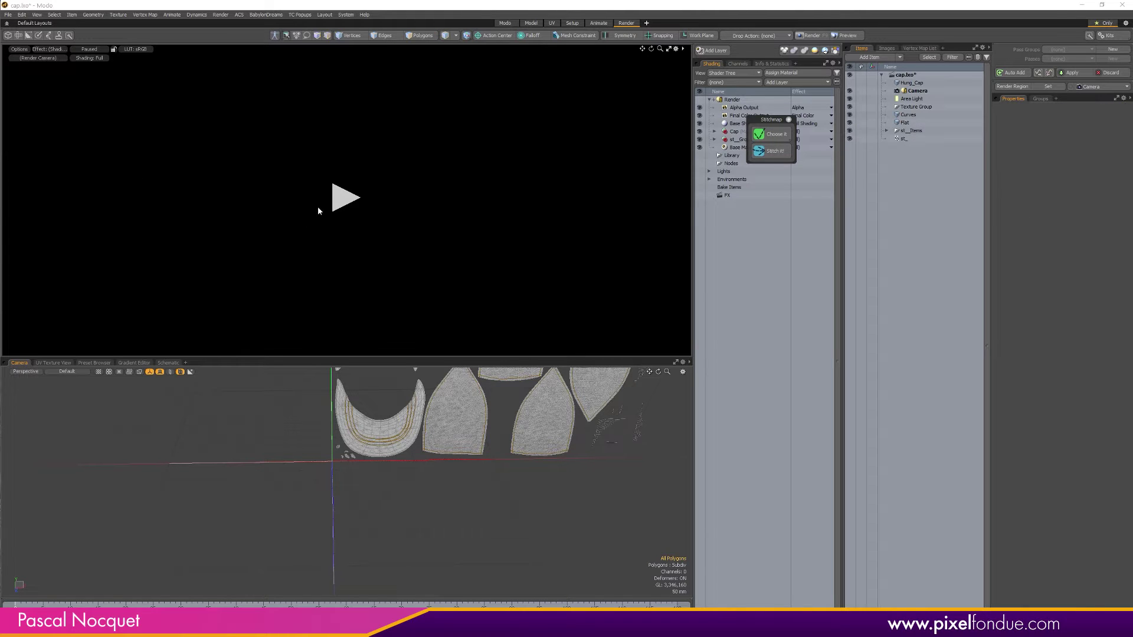
Move st_Group above Cap, hide Curves, and render a zoomed preview of the dashed stitches
click(789, 120)
drag(748, 140, 750, 136)
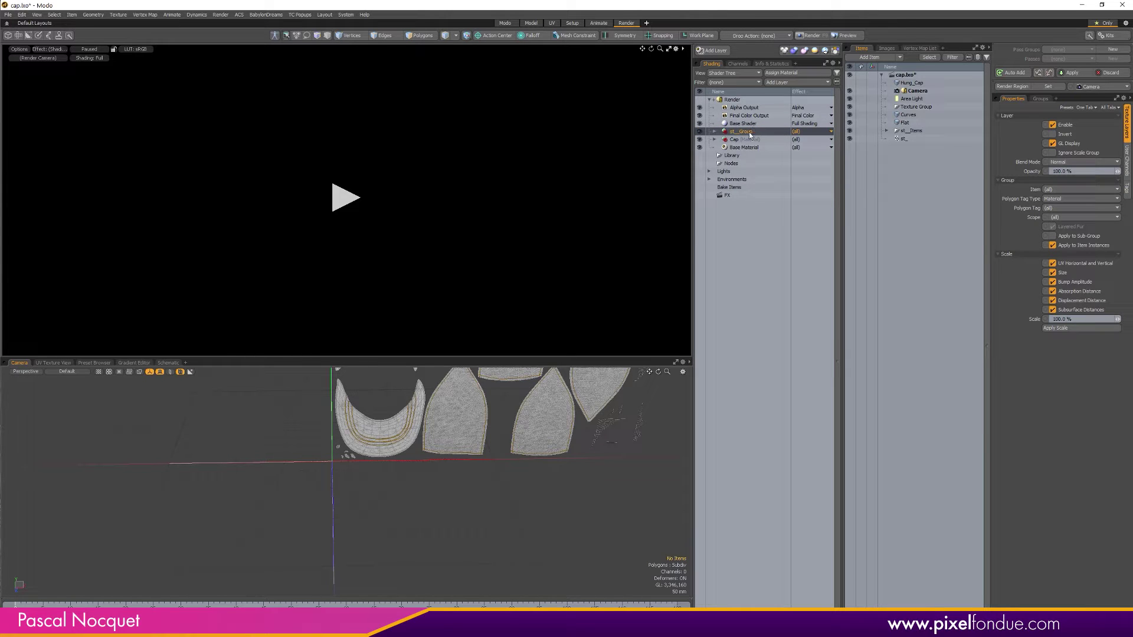
click(345, 197)
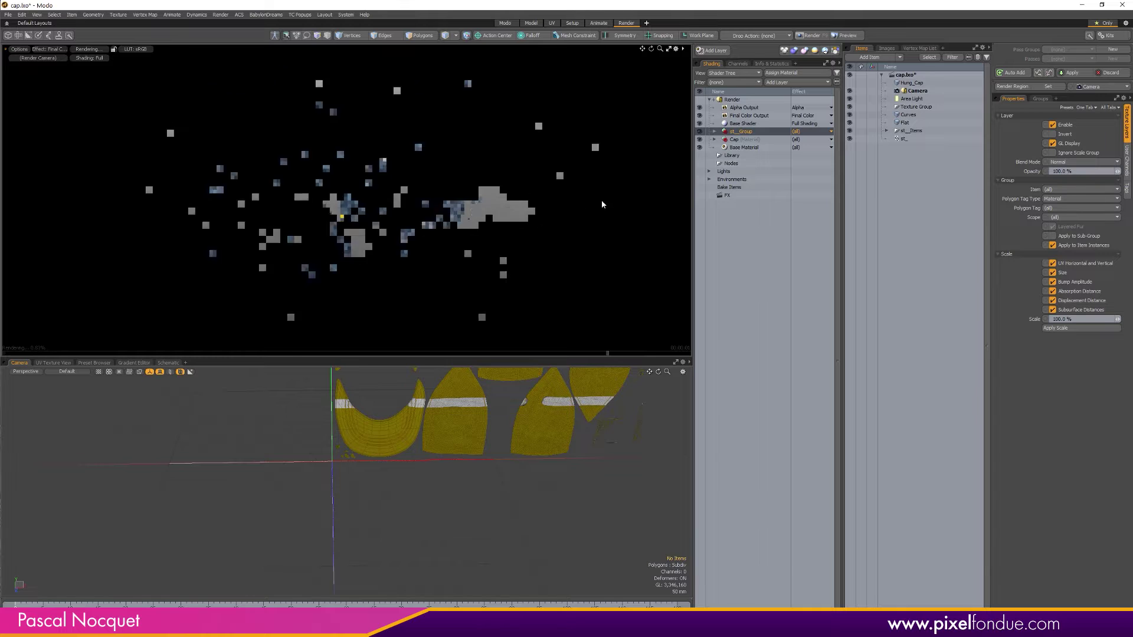
click(850, 115)
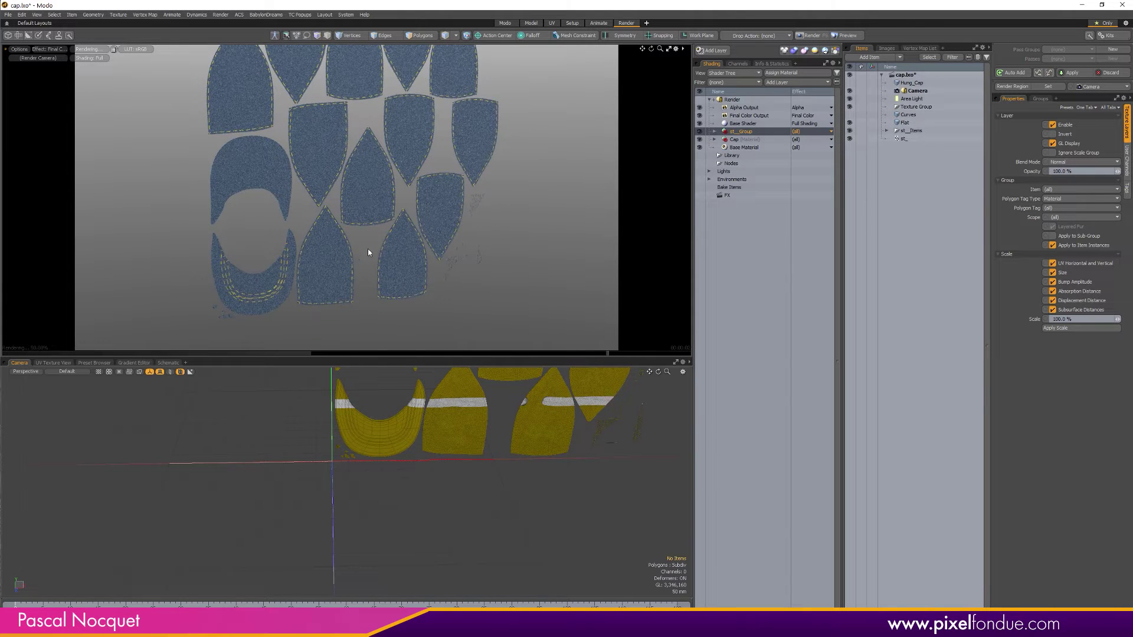
ctrl+alt+drag(378, 225, 300, 234)
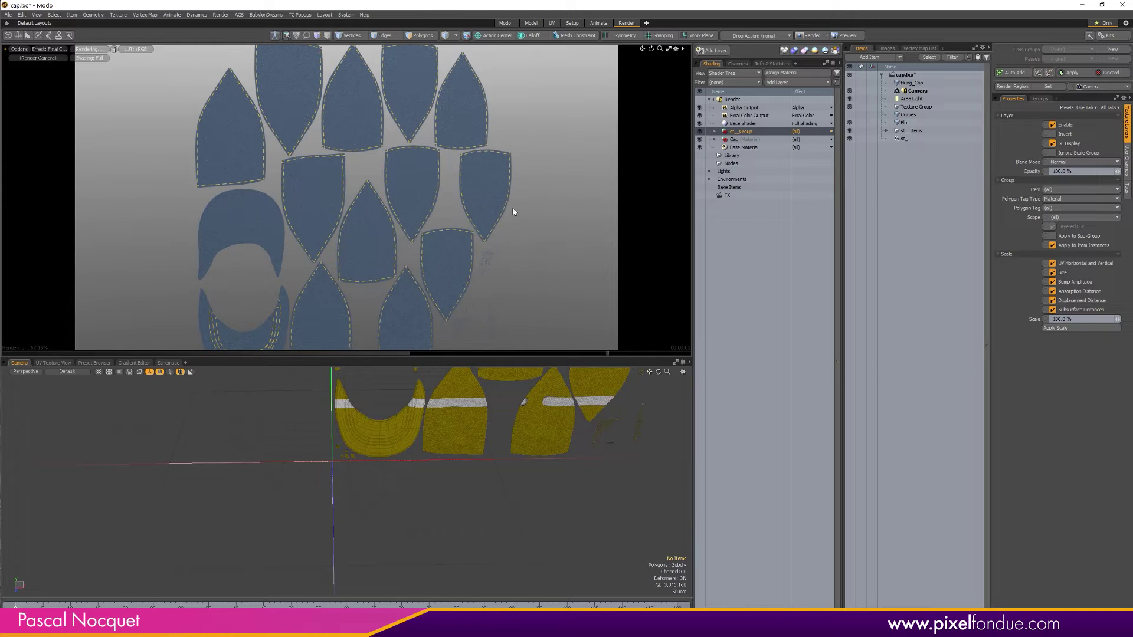
click(914, 140)
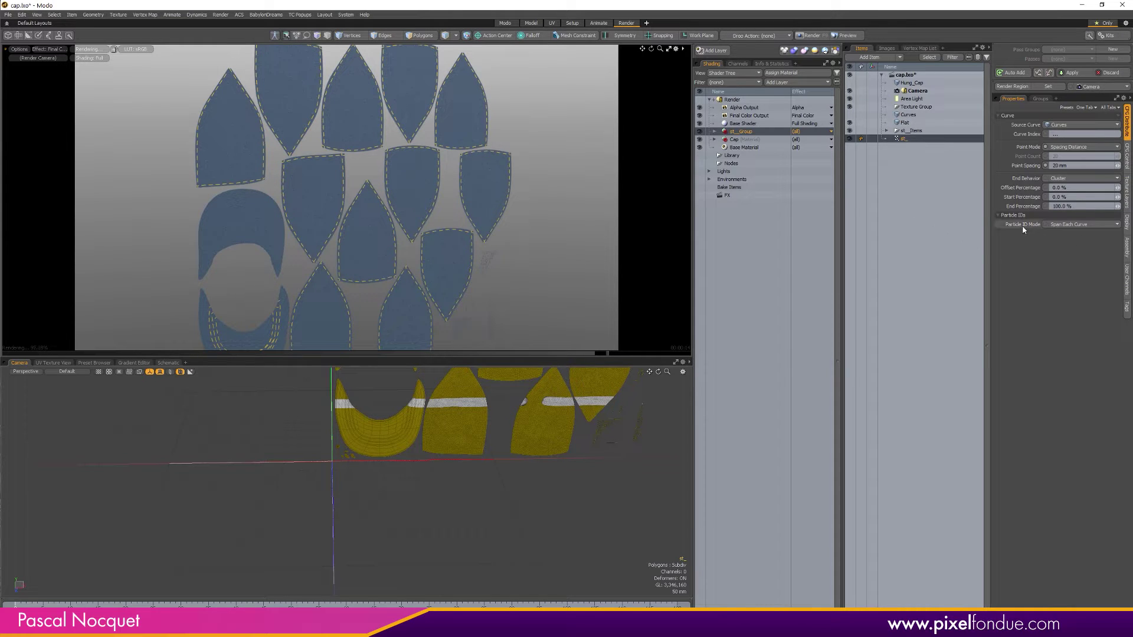
click(1072, 224)
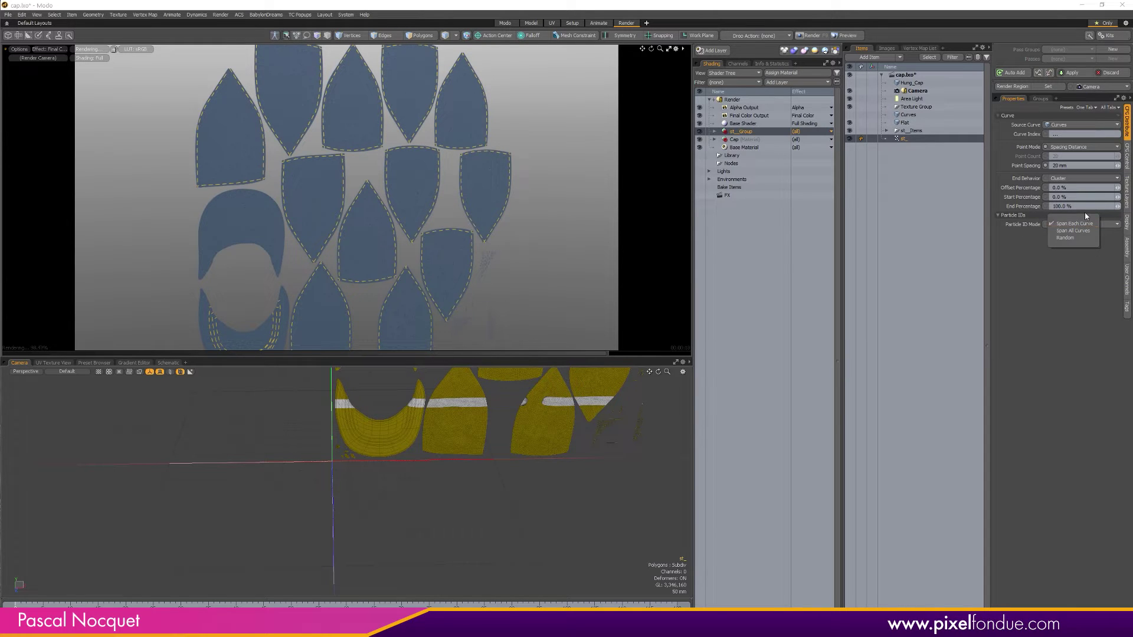
click(1104, 213)
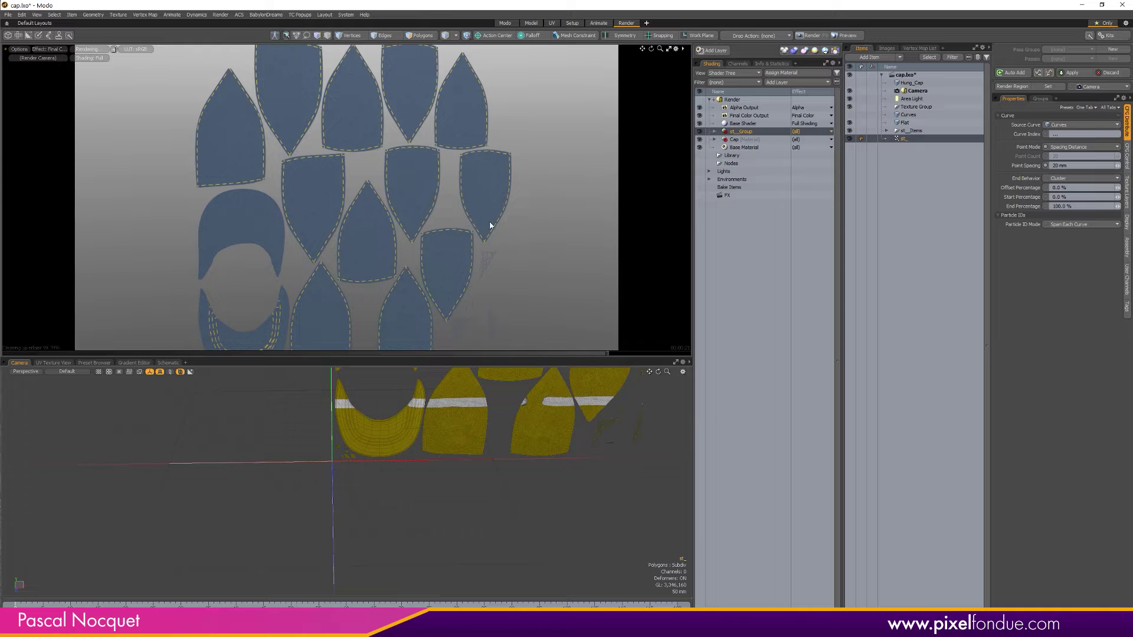
Set the Stitch_single_ao Particle Size to 5 mm
click(715, 131)
click(770, 148)
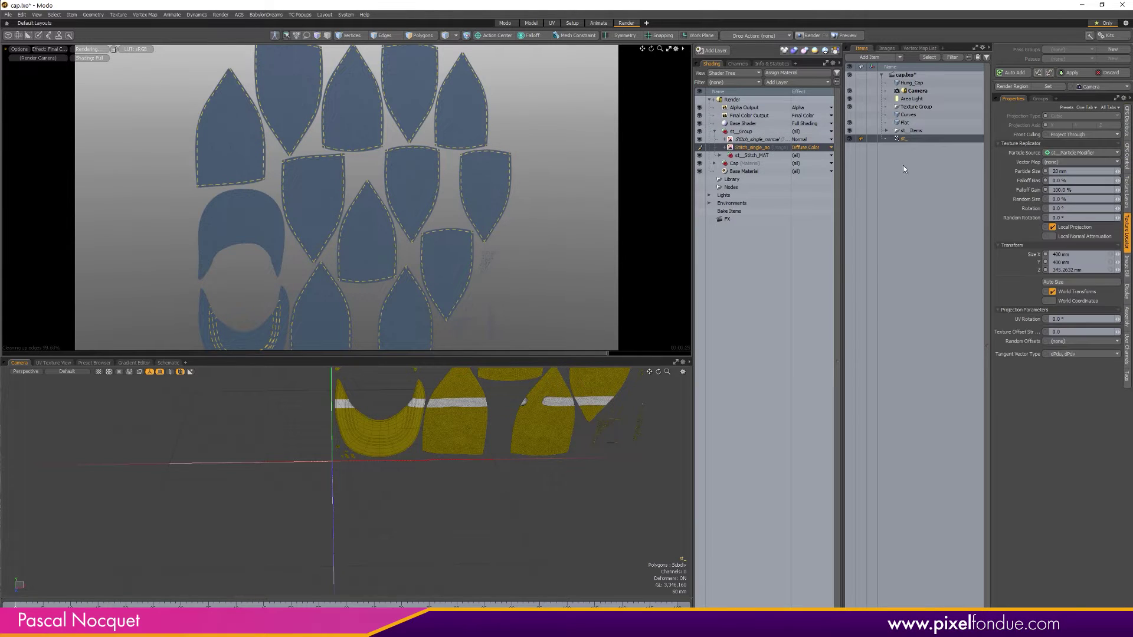
click(1090, 170)
text(.)
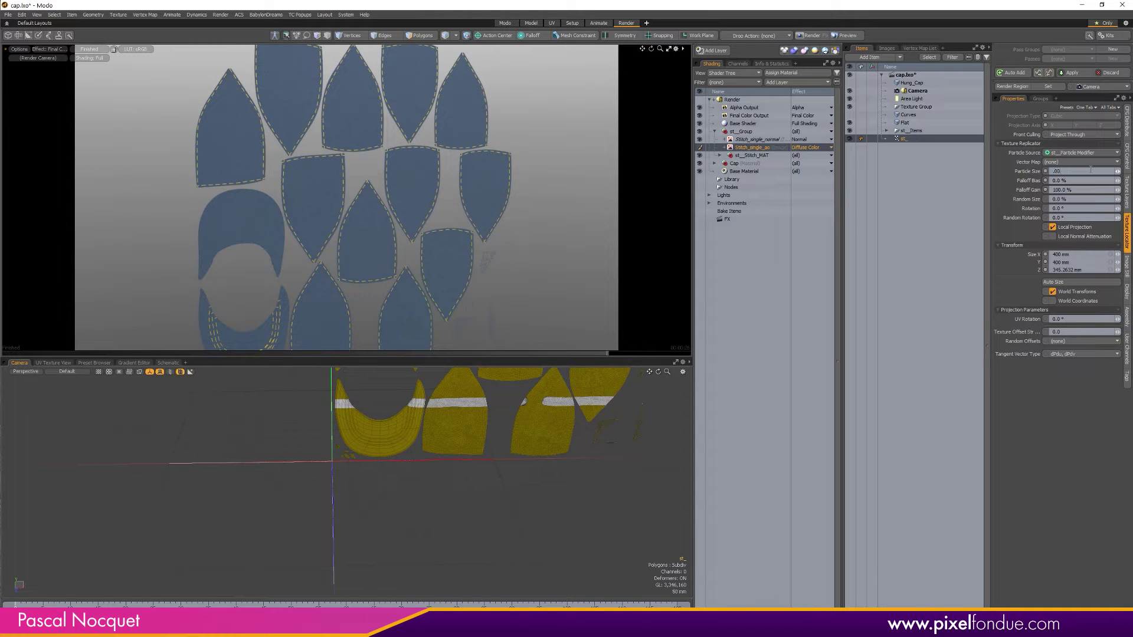
Set the st_ generator's Point Spacing to 5 mm and zoom in on the stitches
double_click(913, 138)
key(Escape)
click(1127, 125)
click(1077, 165)
text(.1)
key(Return)
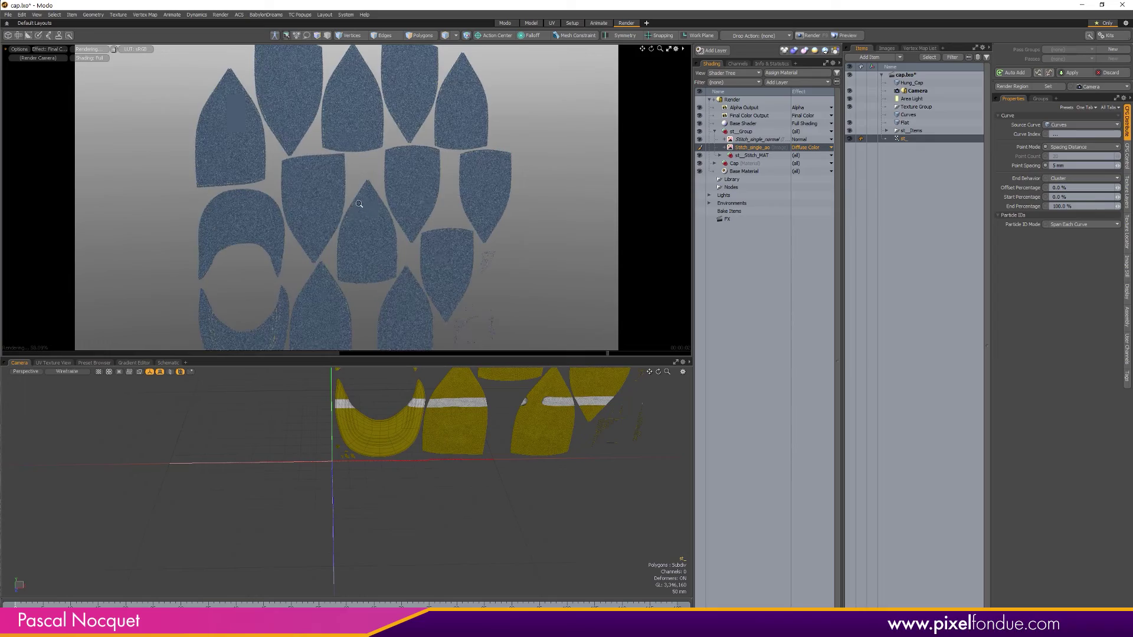
ctrl+alt+drag(361, 205, 513, 230)
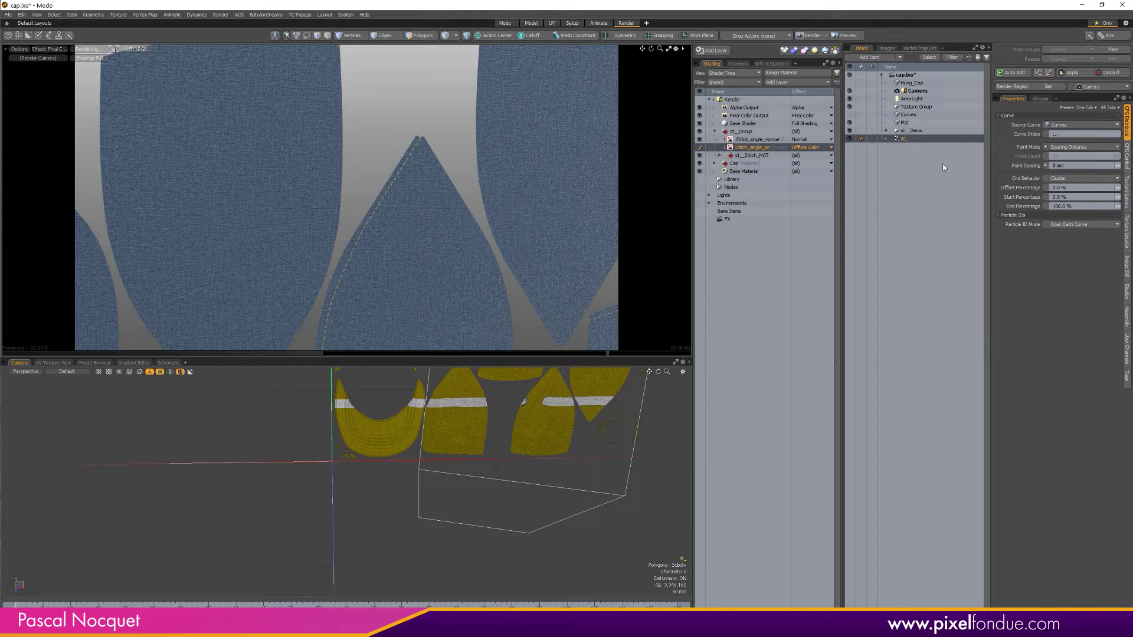
Set the stitch Particle ID Mode to Random, reframe the preview, and pause rendering
click(1077, 225)
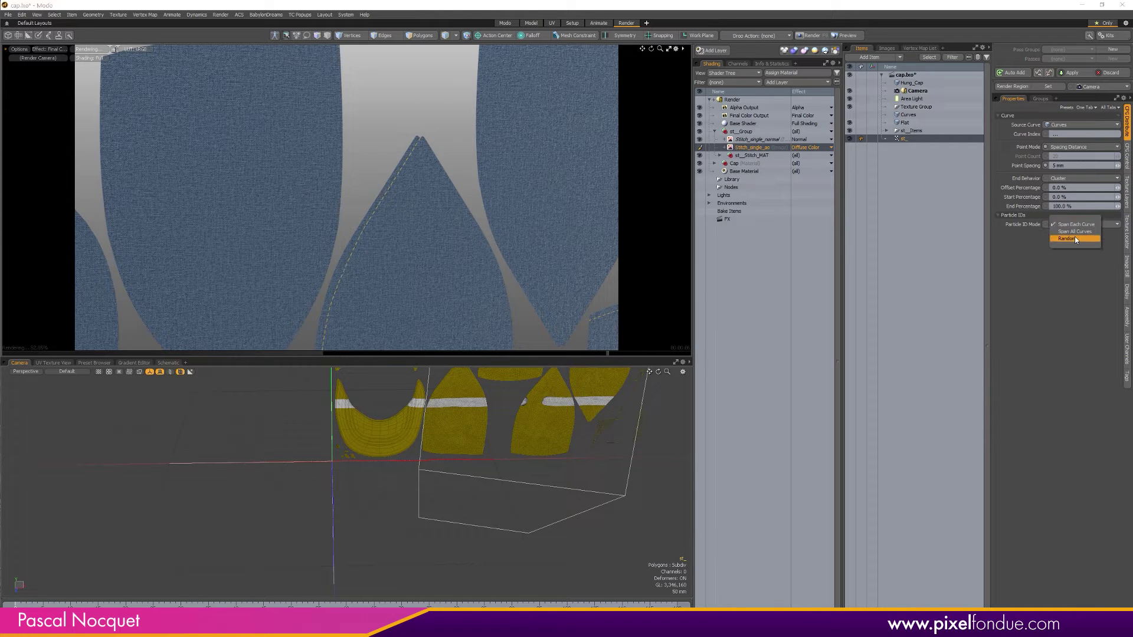
click(1075, 238)
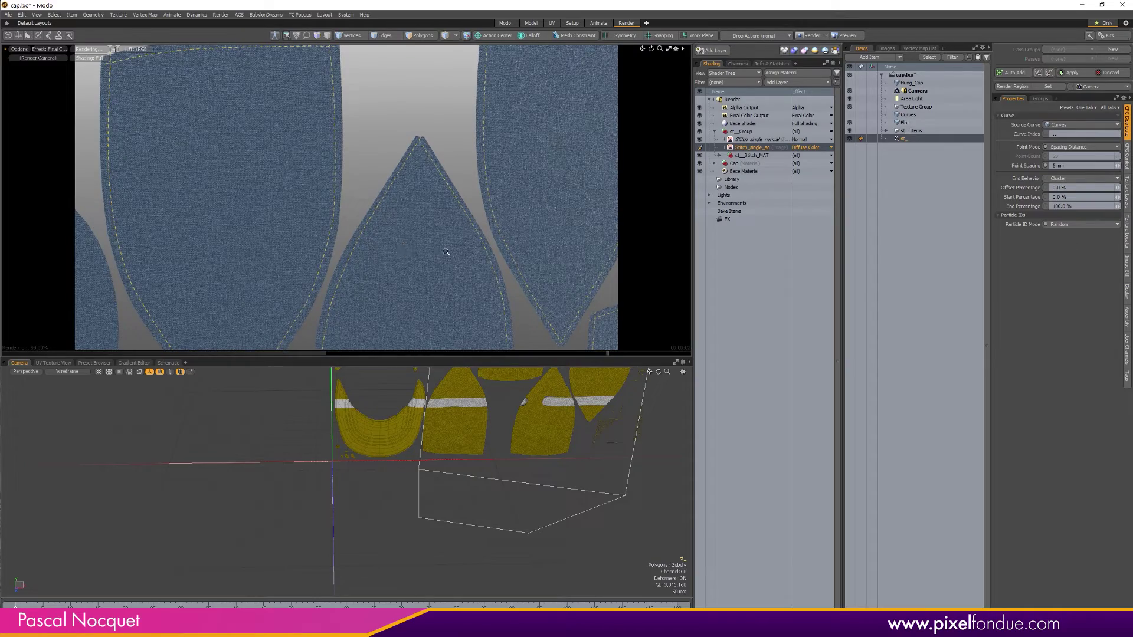
ctrl+alt+drag(434, 253, 26, 285)
ctrl+alt+drag(548, 270, 224, 285)
alt+drag(358, 265, 411, 242)
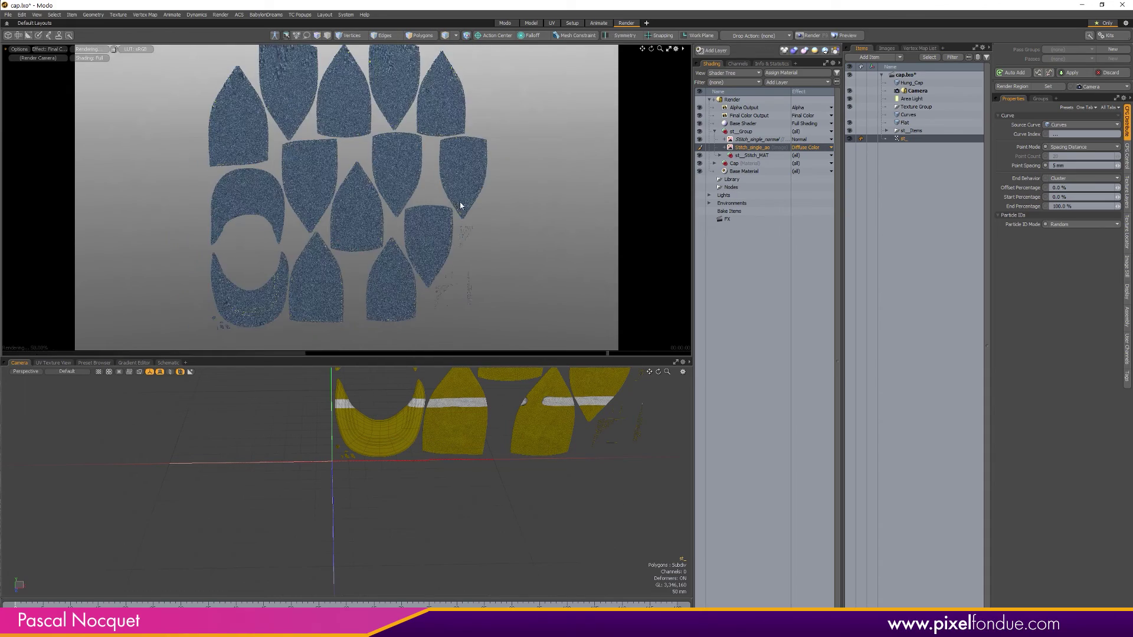
click(92, 50)
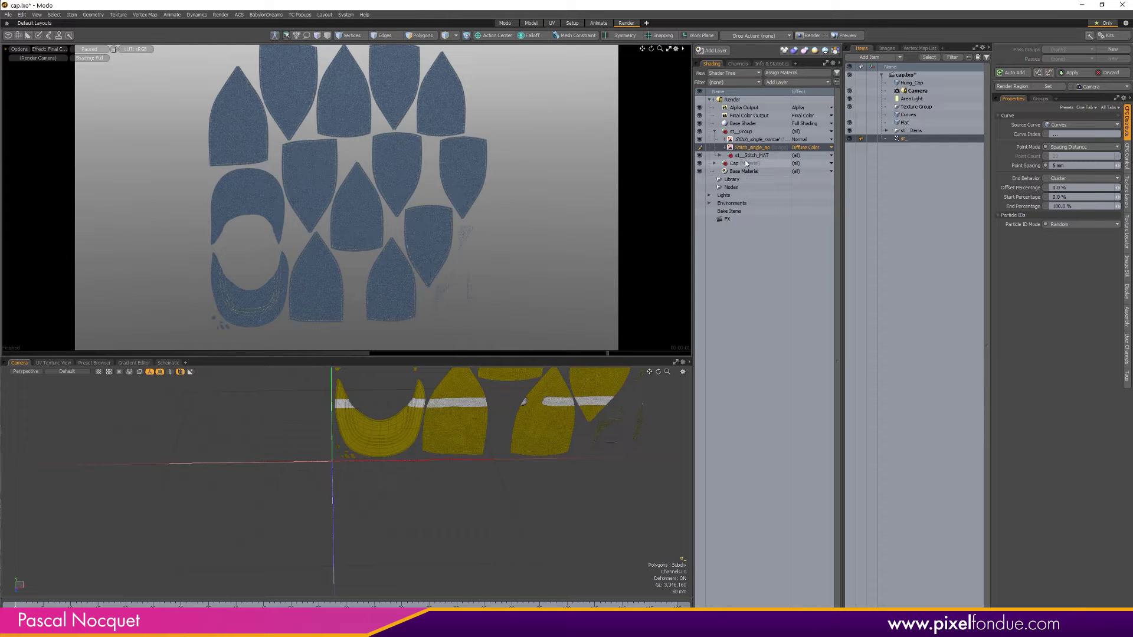
Select the Flat mesh and its Texture UV map for baking
click(914, 123)
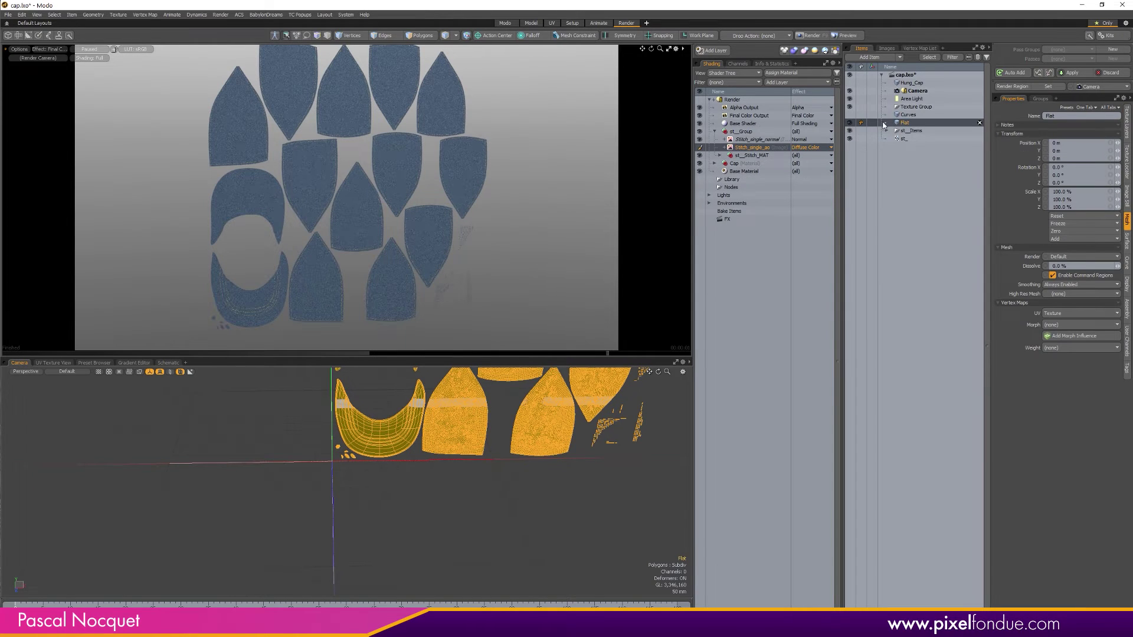
click(887, 48)
click(915, 49)
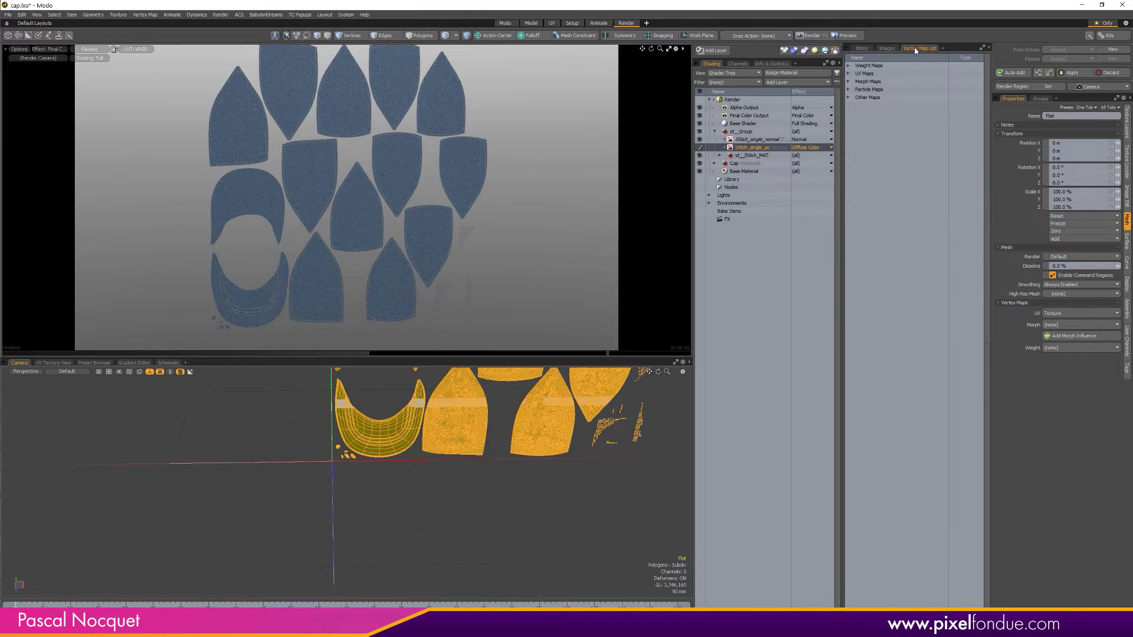
click(849, 74)
click(887, 82)
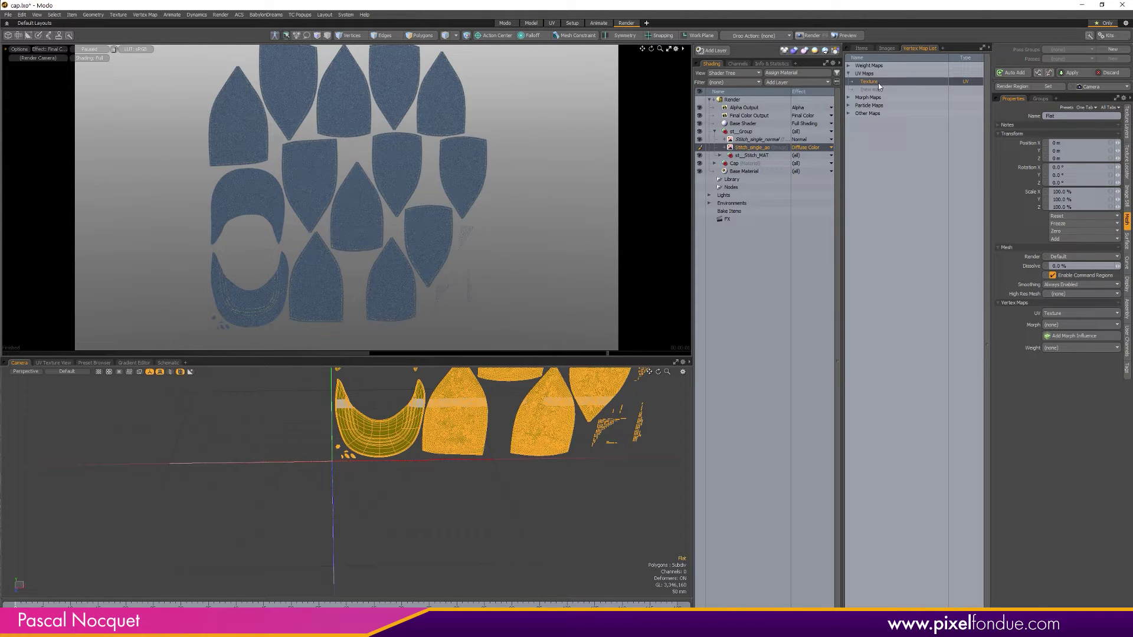
Bake Stitch_single_ao to Cap_Diffuse.png at 4096 × 4096, overwriting the existing file
right_click(768, 152)
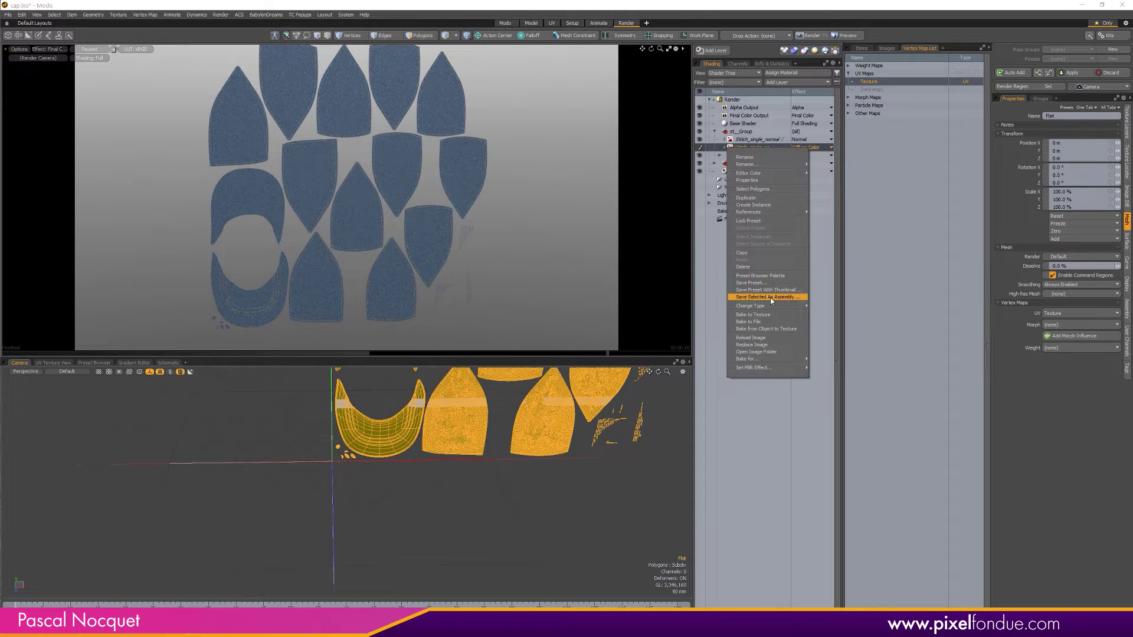
click(763, 321)
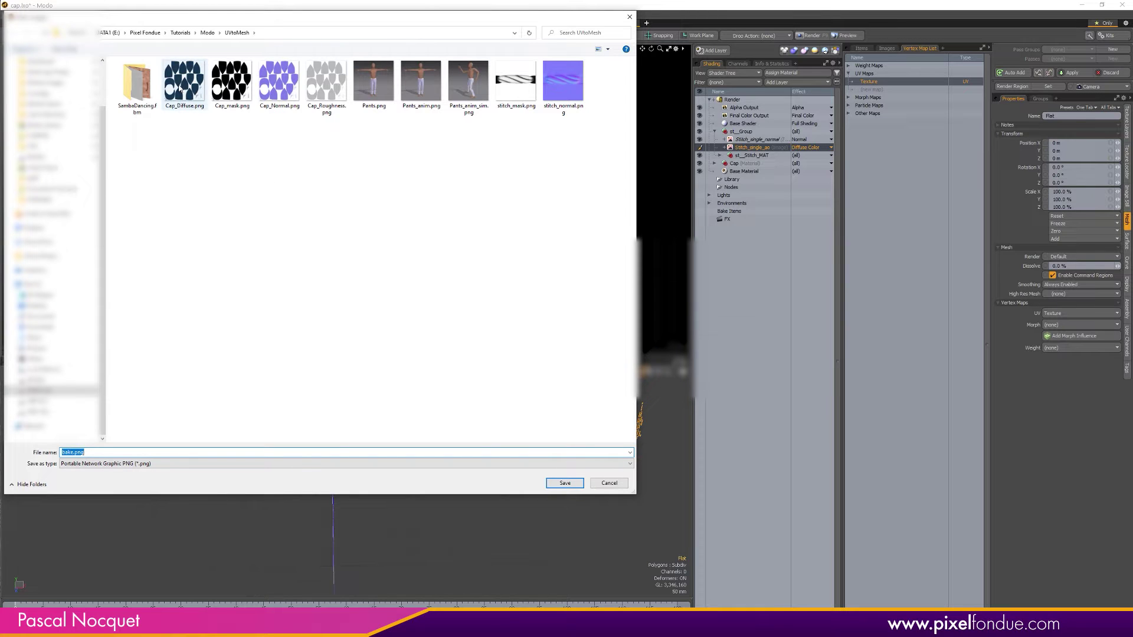
click(183, 82)
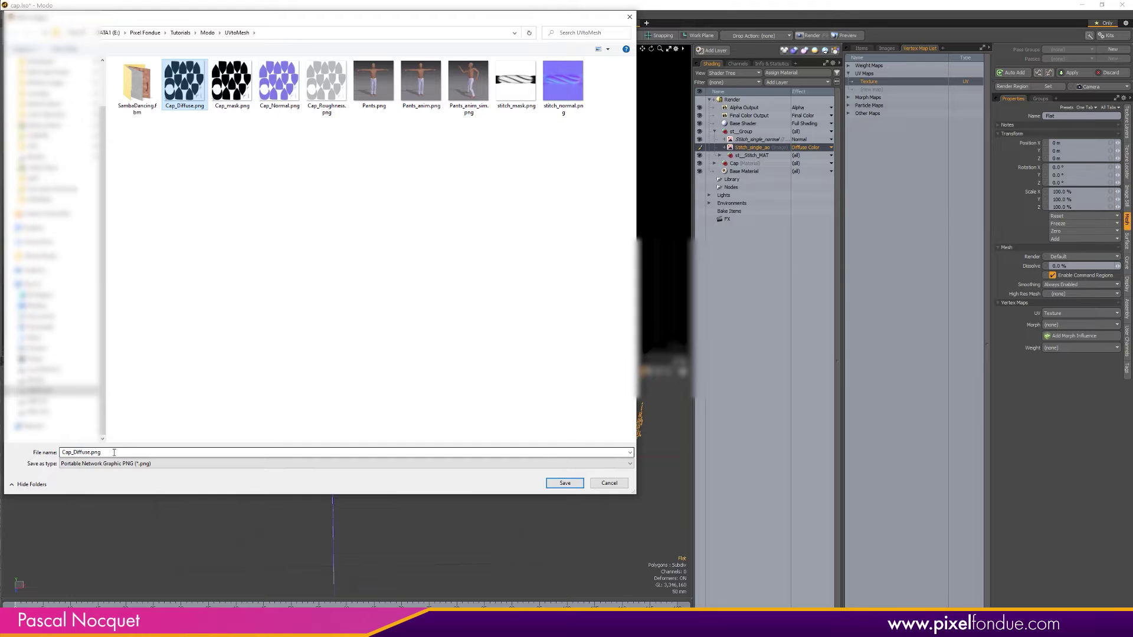
click(565, 484)
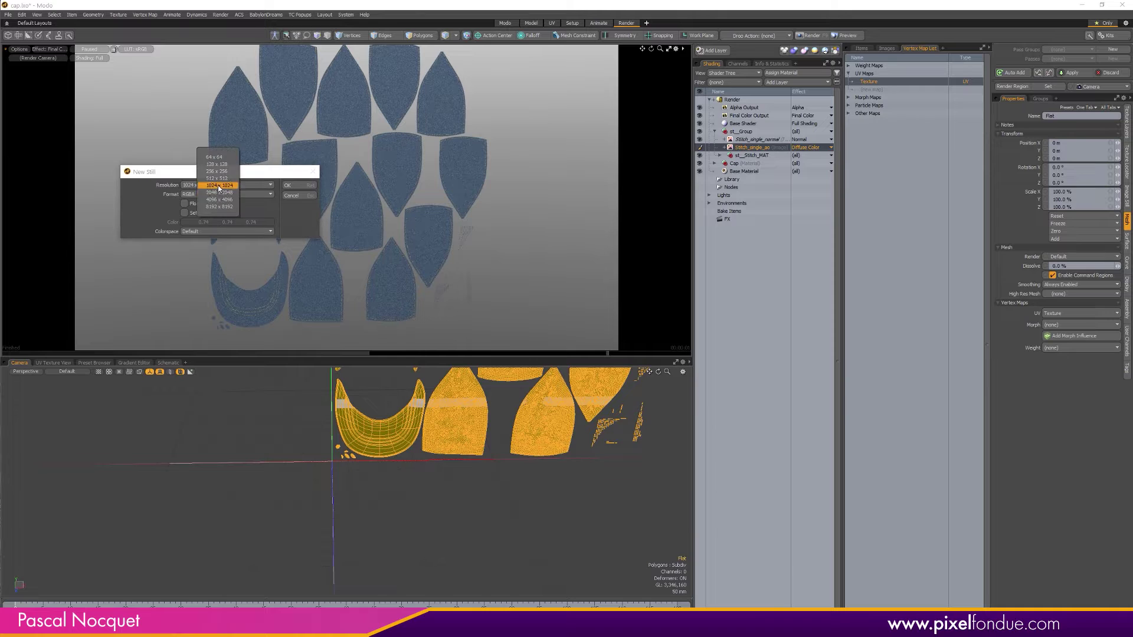
click(219, 199)
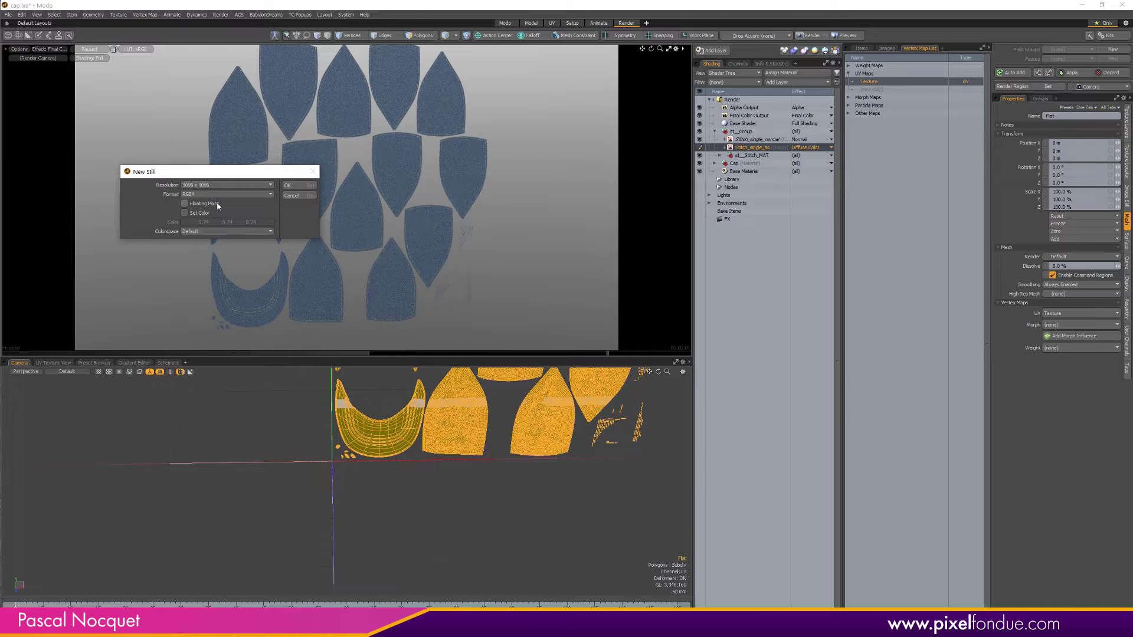
click(290, 186)
key(F9)
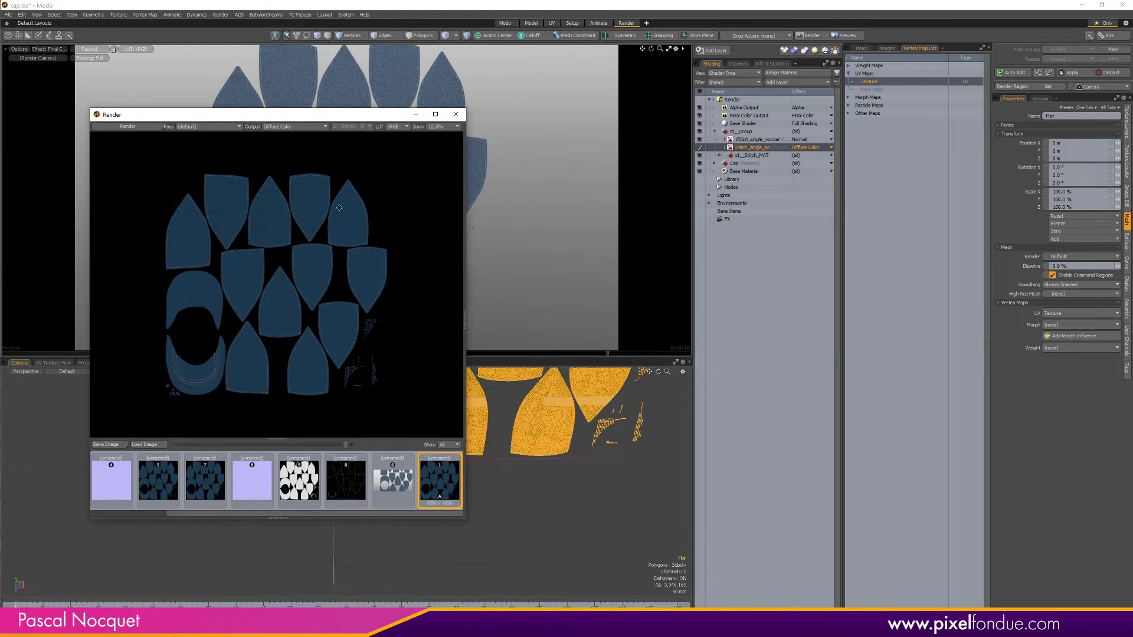
drag(347, 115, 355, 120)
Bake Stitch_single_normal over the existing Cap_Normal.png and close the finished render
click(455, 118)
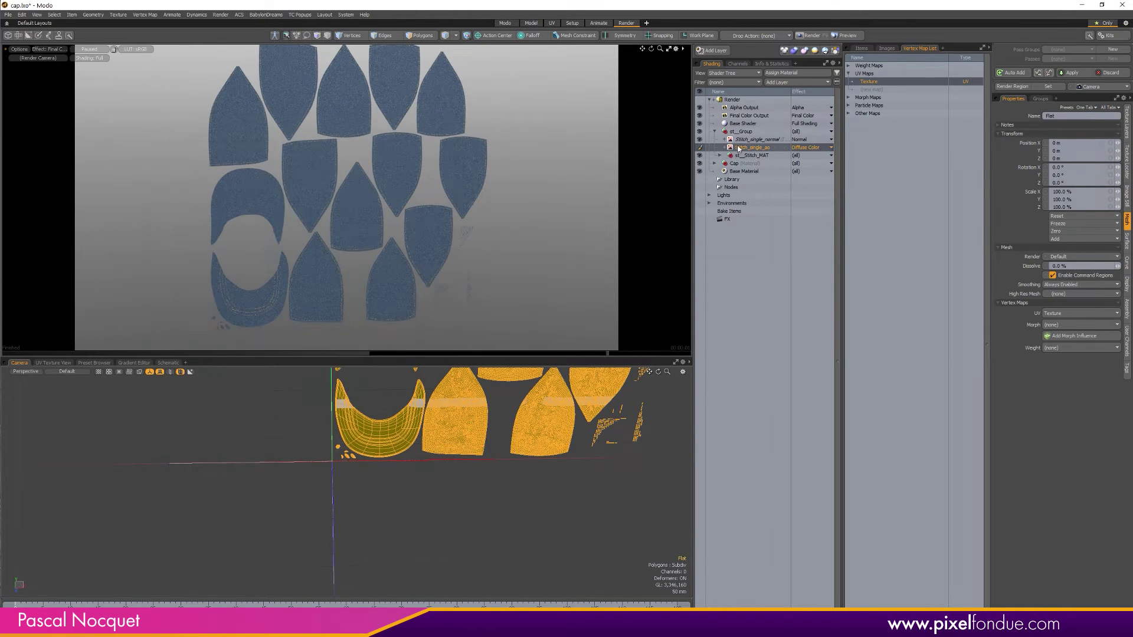
click(761, 140)
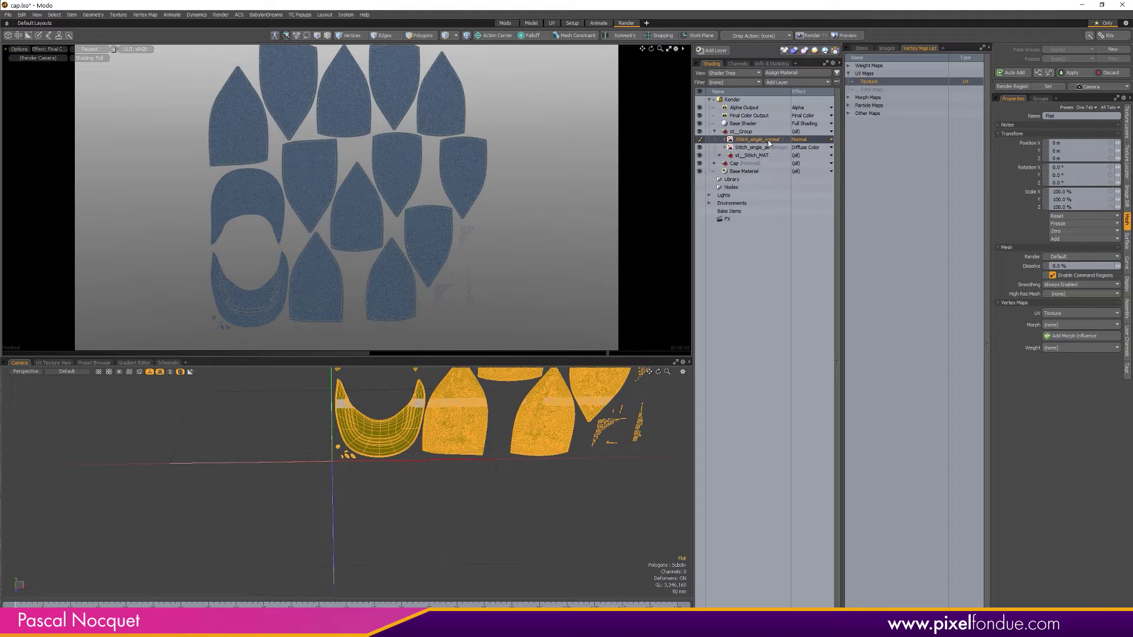
right_click(769, 142)
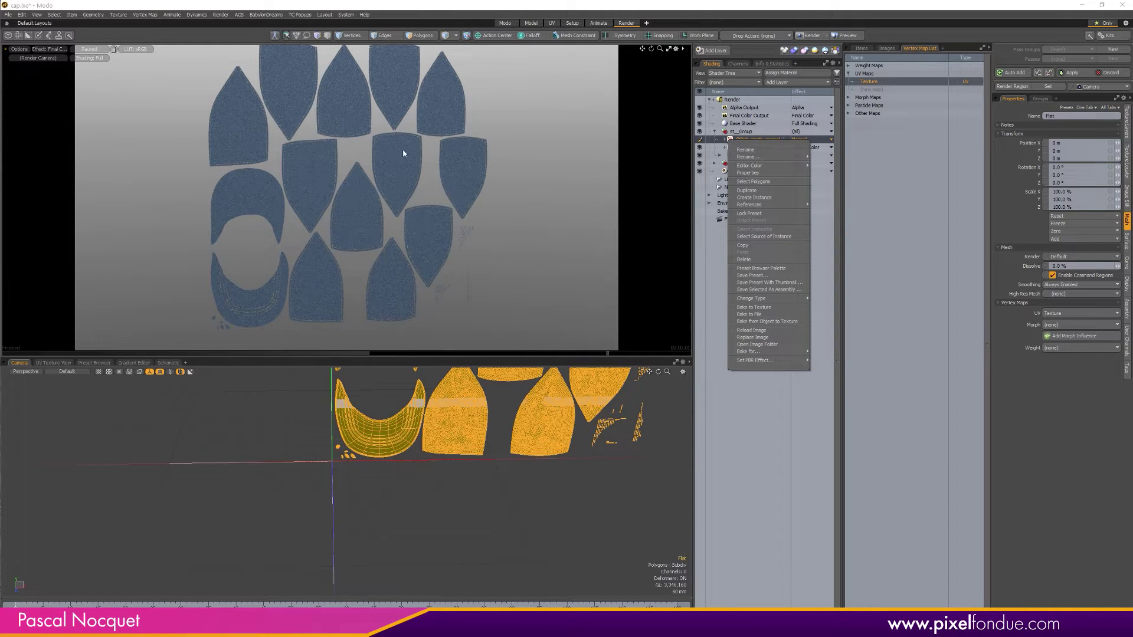
click(765, 314)
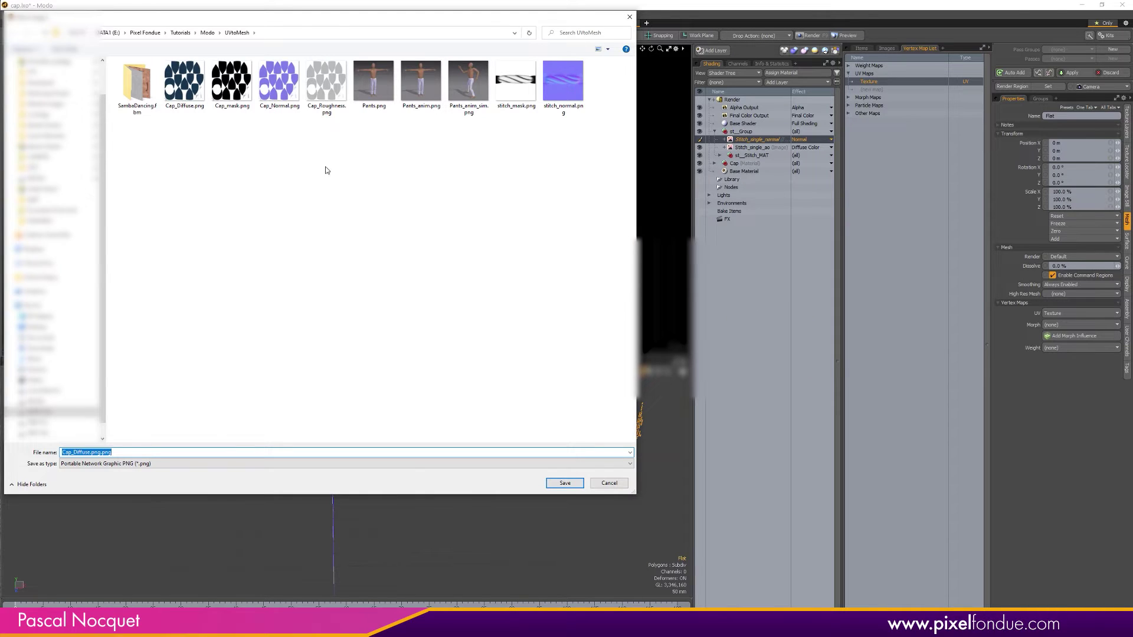
click(281, 95)
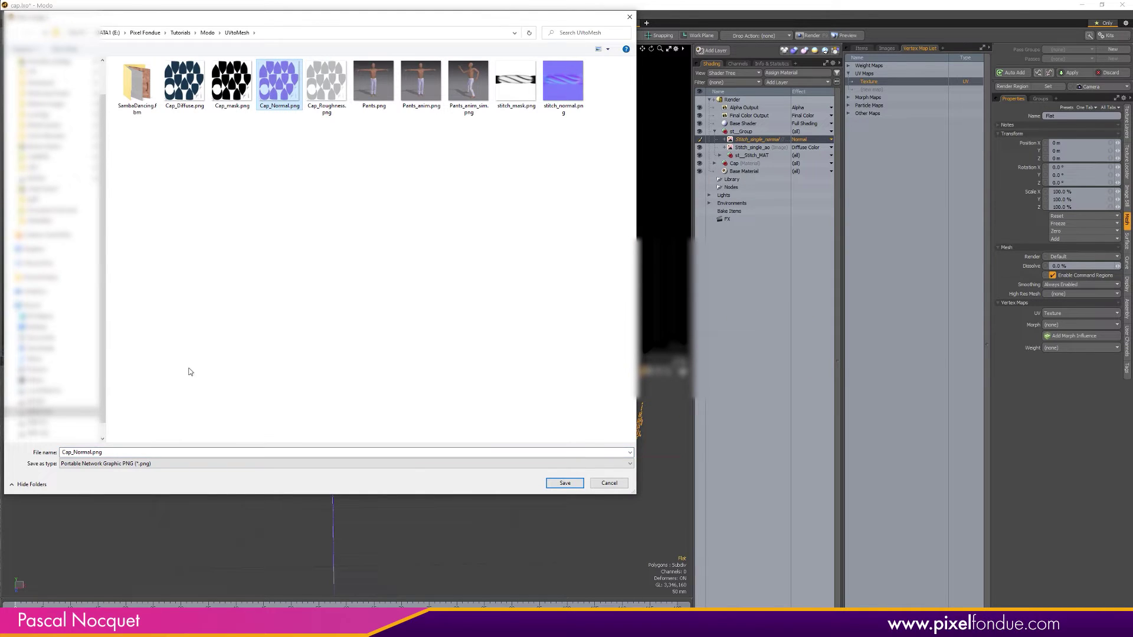
click(564, 482)
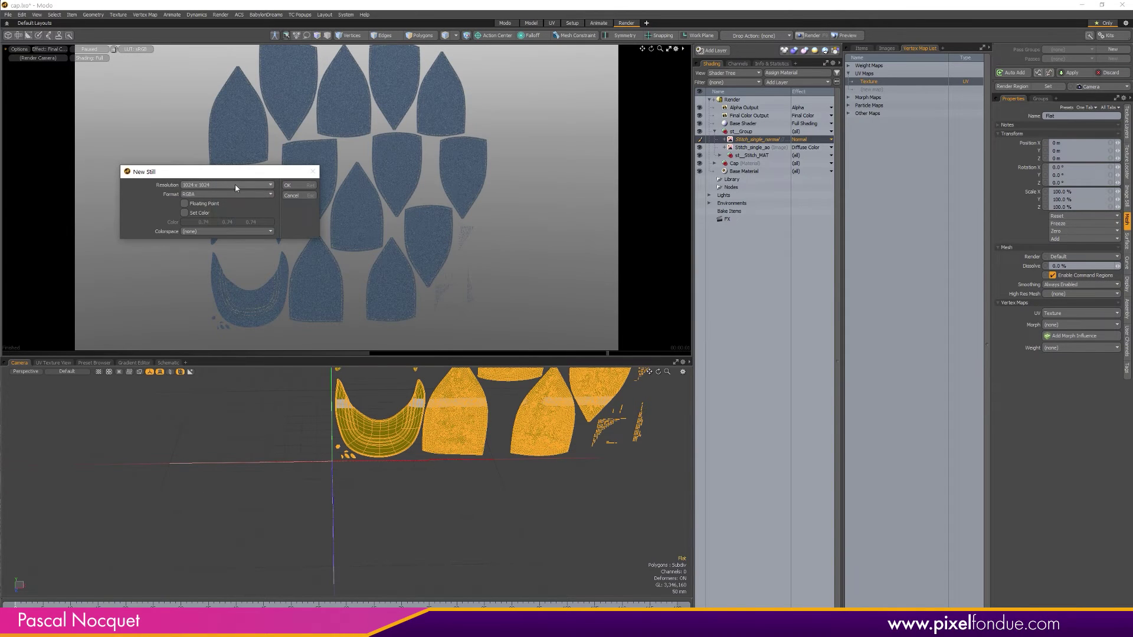
click(227, 184)
click(232, 197)
click(289, 185)
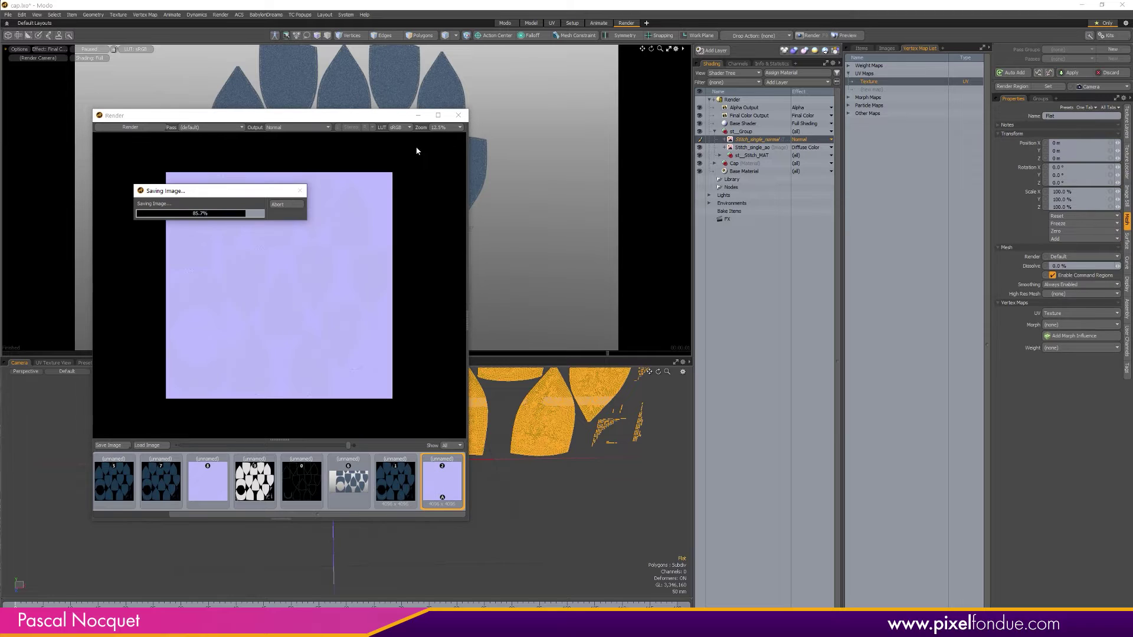
click(457, 115)
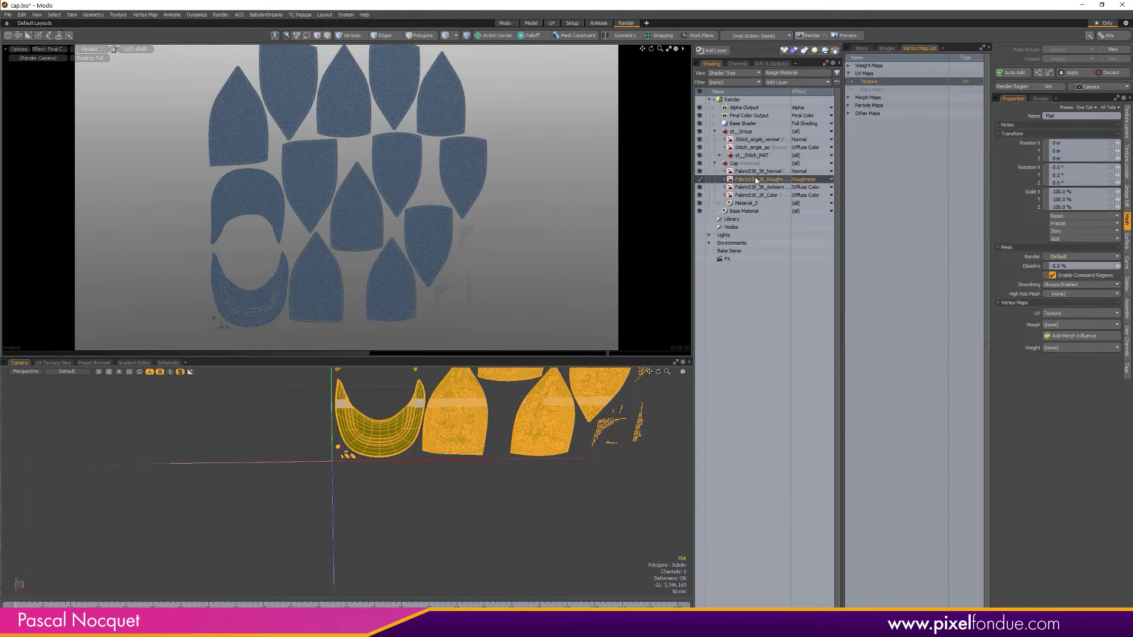
Bake the Fabric030 Roughness Shader Tree layer to file, saving over Cap_Roughness.png
right_click(755, 180)
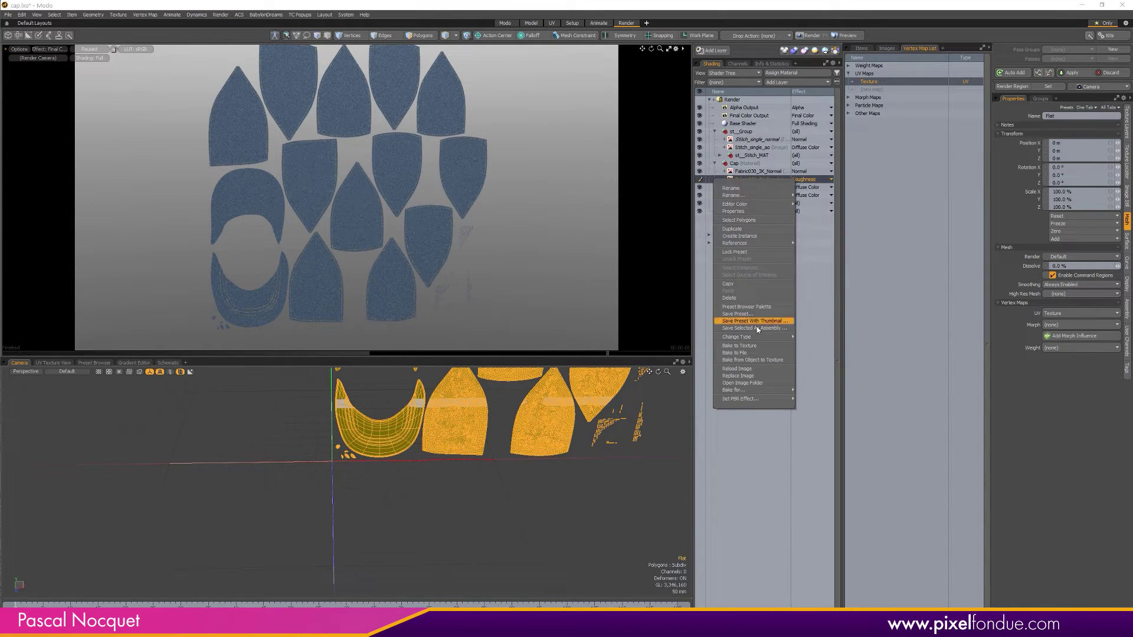
click(754, 352)
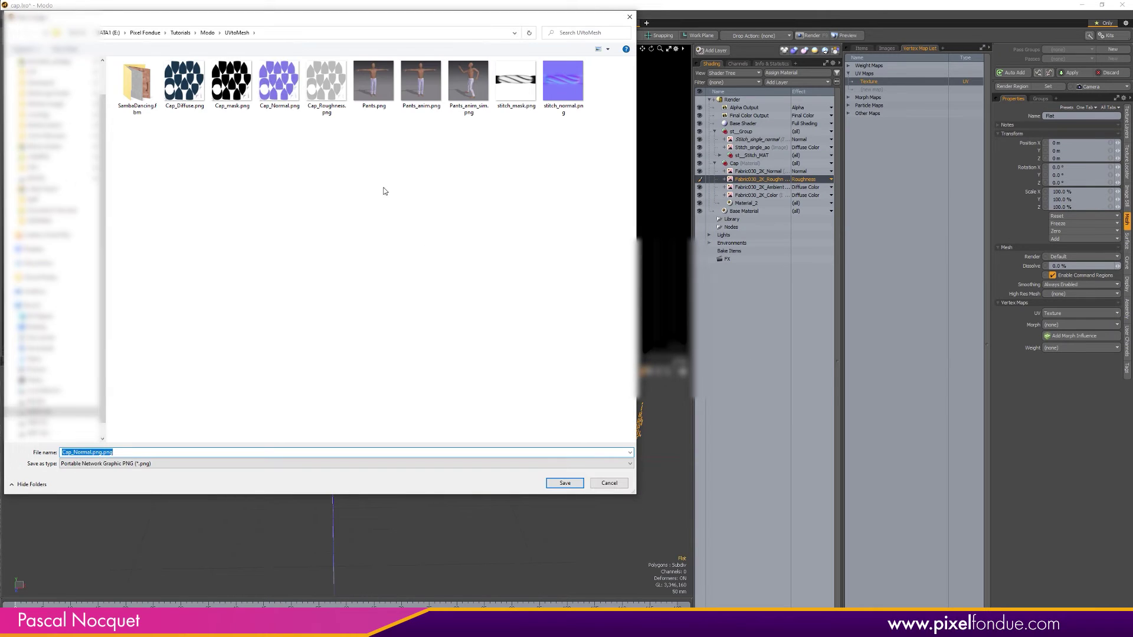
click(326, 83)
click(565, 483)
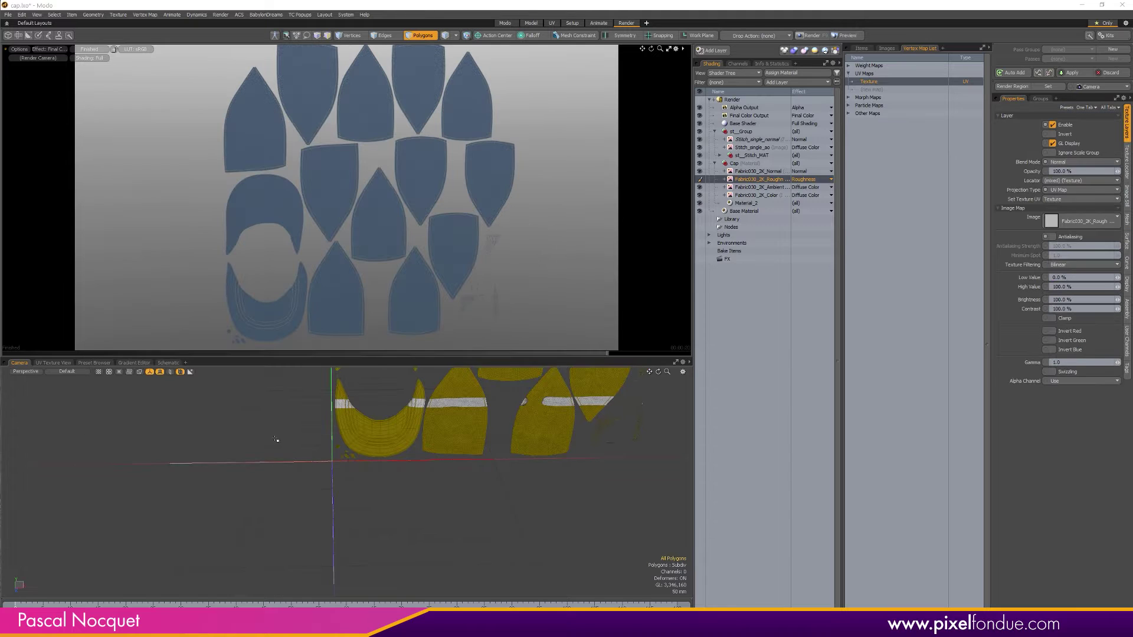
Select Hung_Cap and render a zoomed, centred preview of it, then pause
click(860, 47)
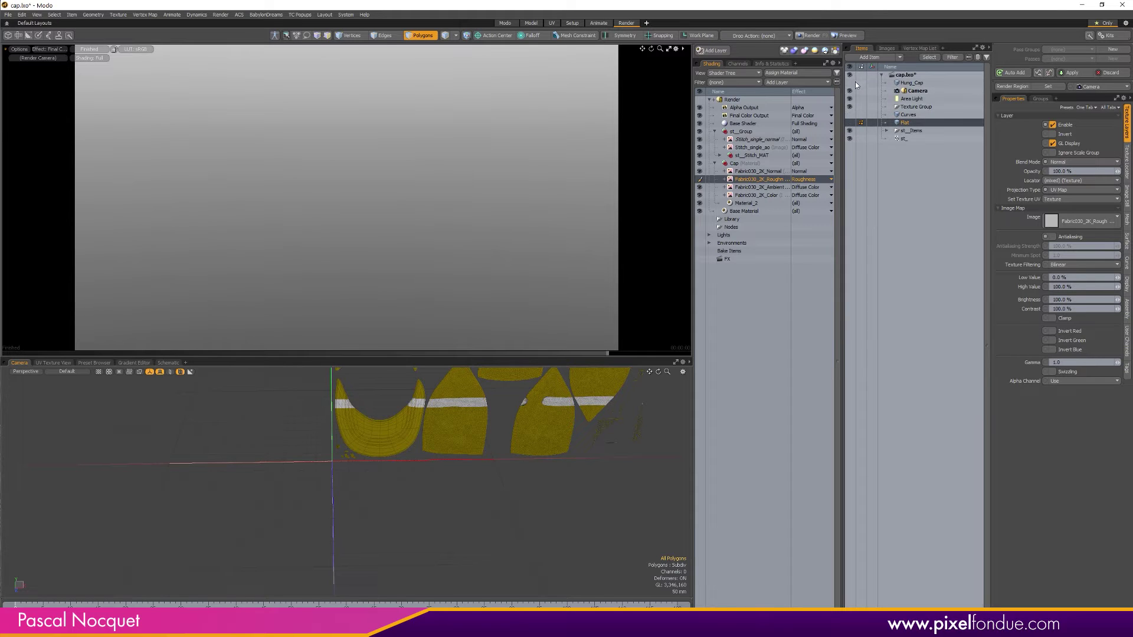
click(930, 82)
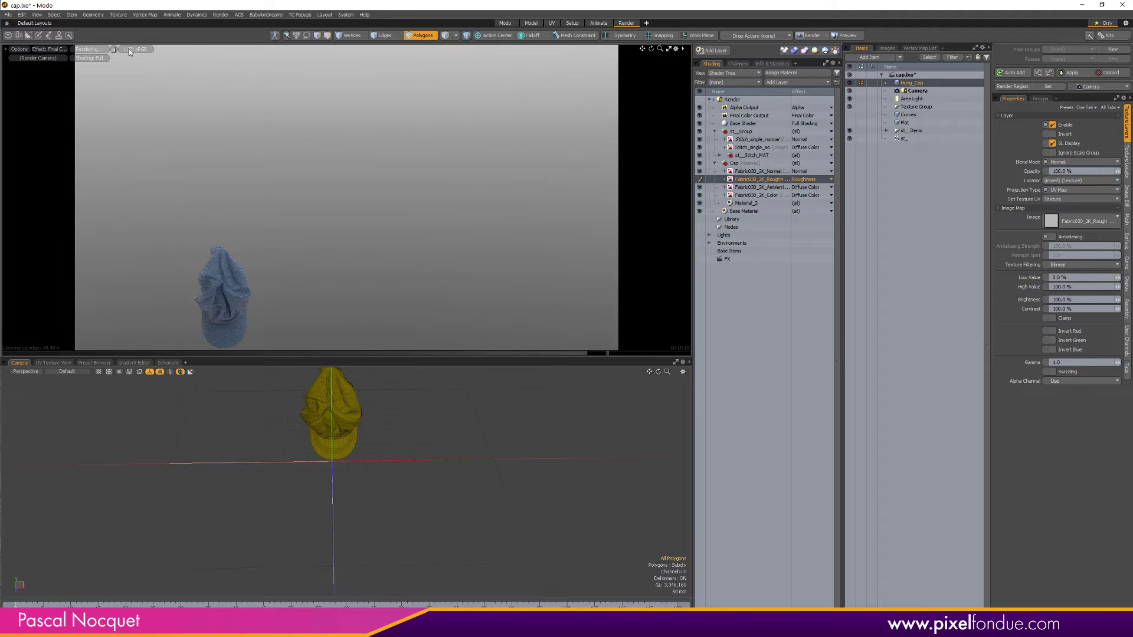
click(97, 49)
ctrl+alt+drag(233, 291, 361, 257)
ctrl+alt+drag(361, 257, 459, 246)
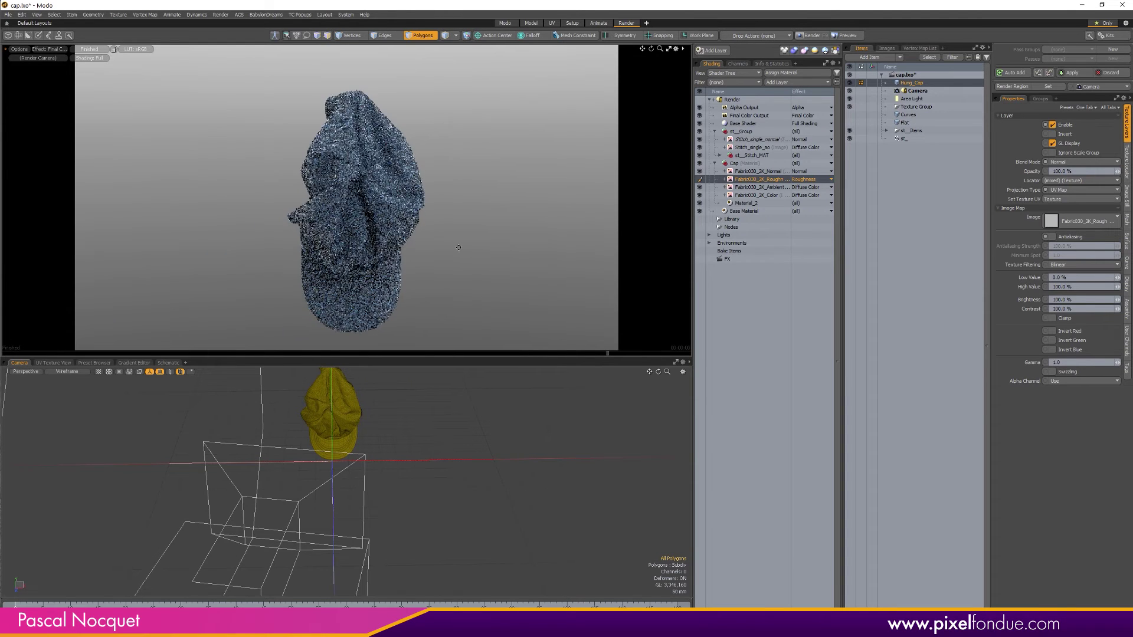
click(91, 51)
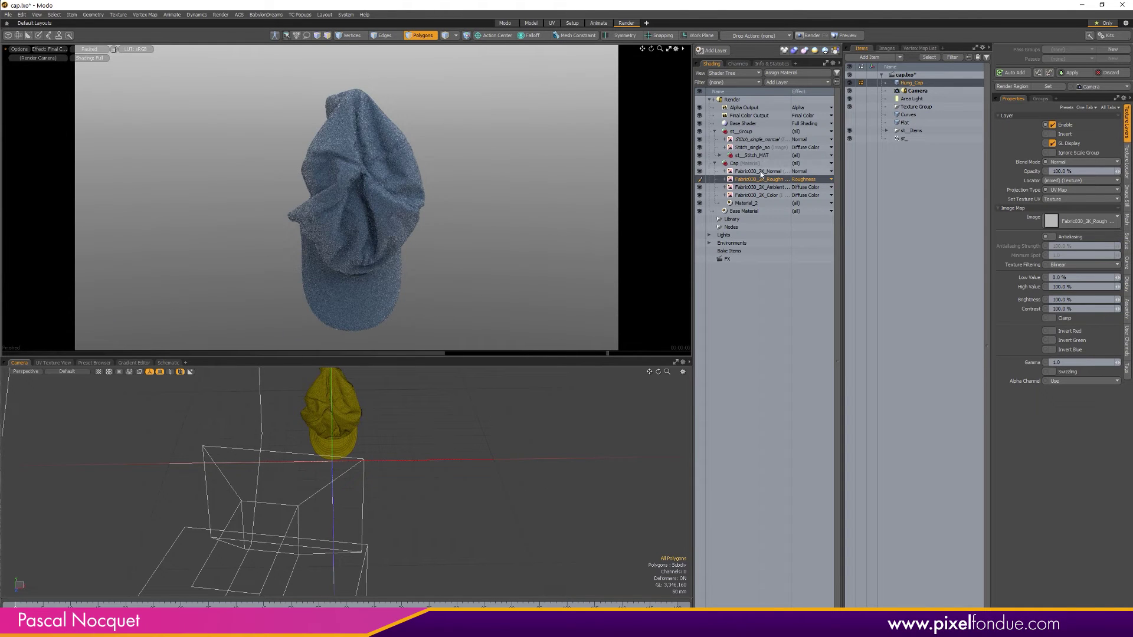
Collapse the stitch group and hide the Cap material's Fabric030 texture layers
click(713, 132)
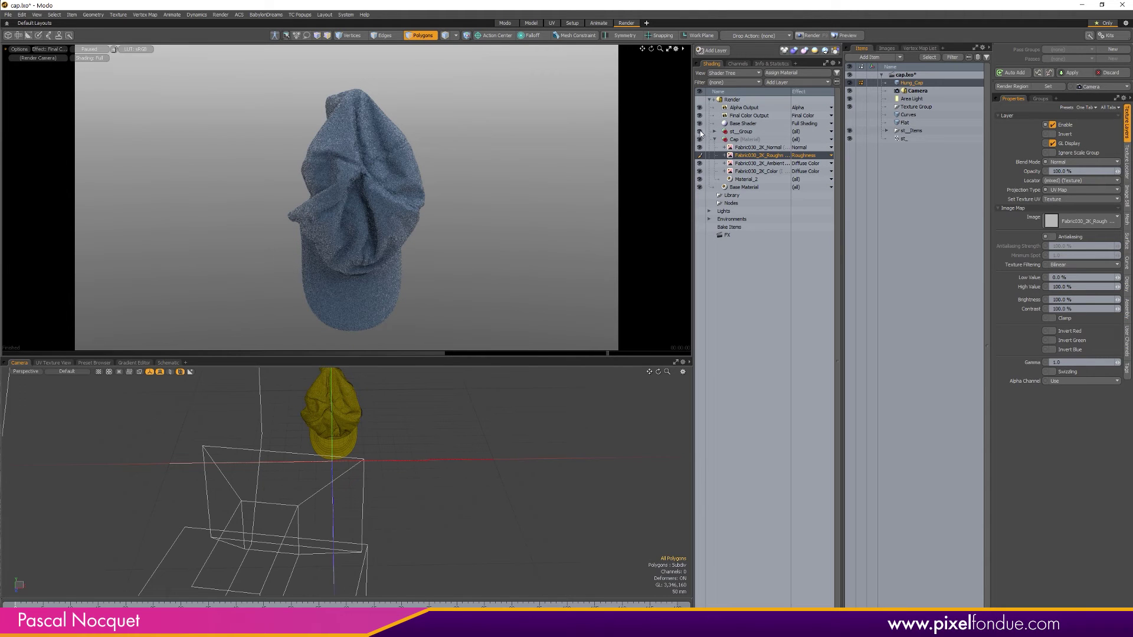
click(699, 139)
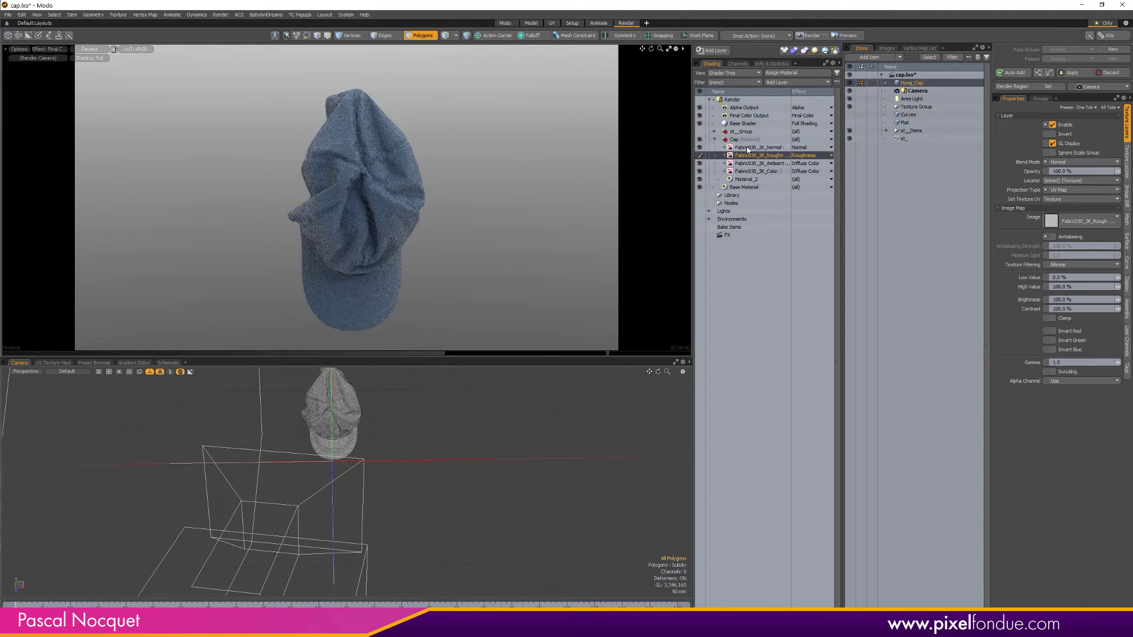
drag(699, 156, 699, 176)
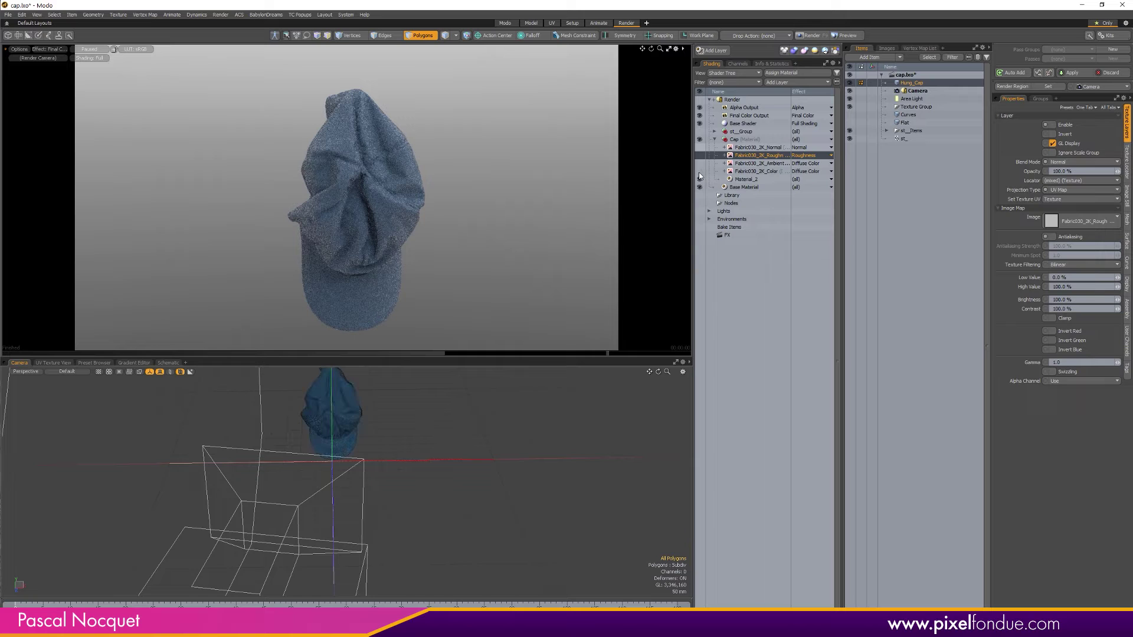
Add the Cap_Normal, Cap_Diffuse and Cap_Roughness image clips under the Cap material
click(886, 48)
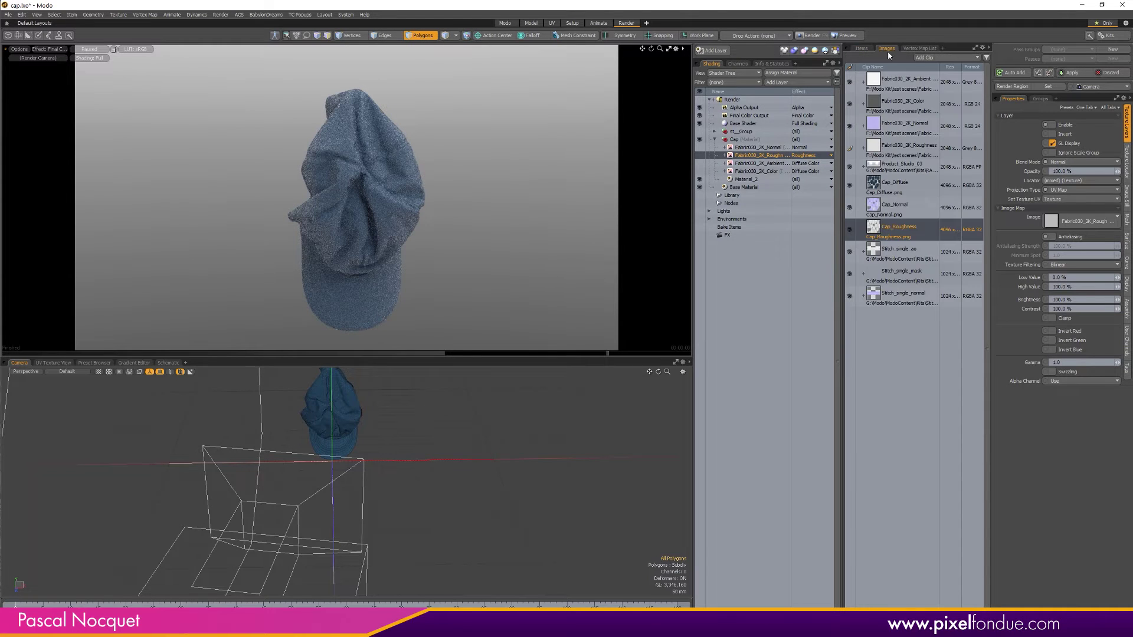
click(893, 208)
click(896, 184)
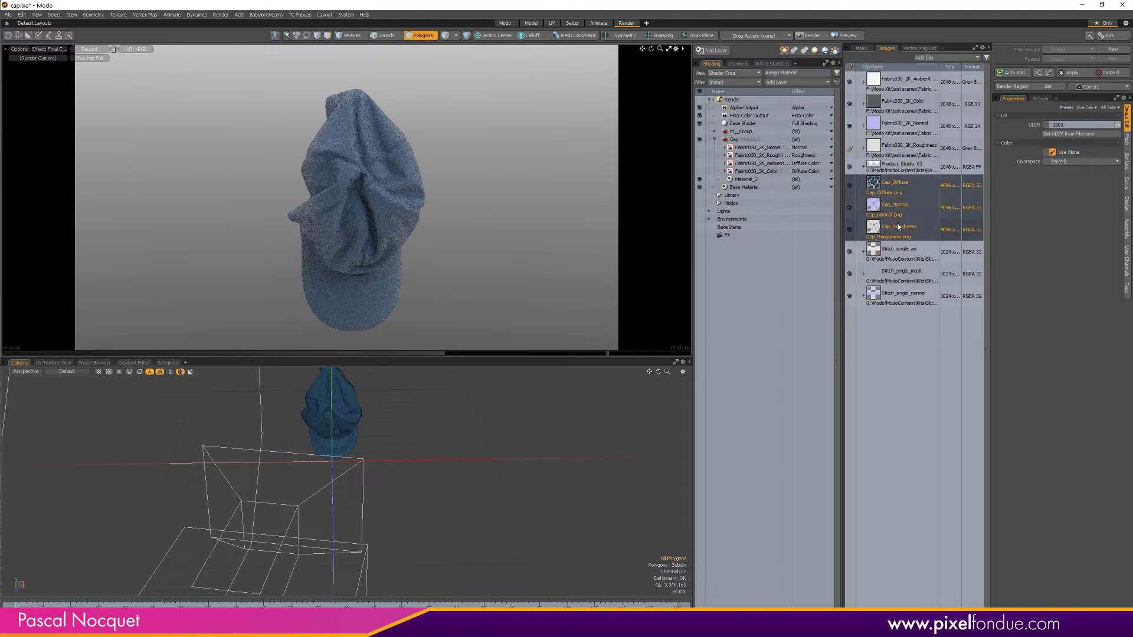
shift+click(898, 230)
drag(873, 185, 762, 145)
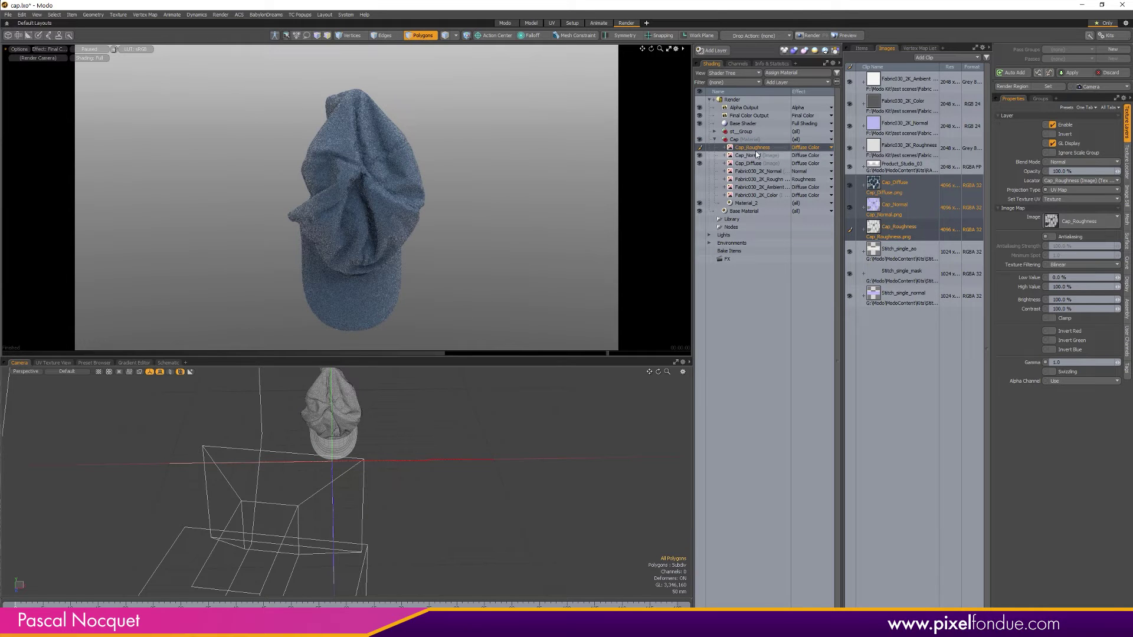
Set Cap_Roughness's effect to Roughness and Cap_Normal's effect to Normal
click(811, 148)
click(870, 154)
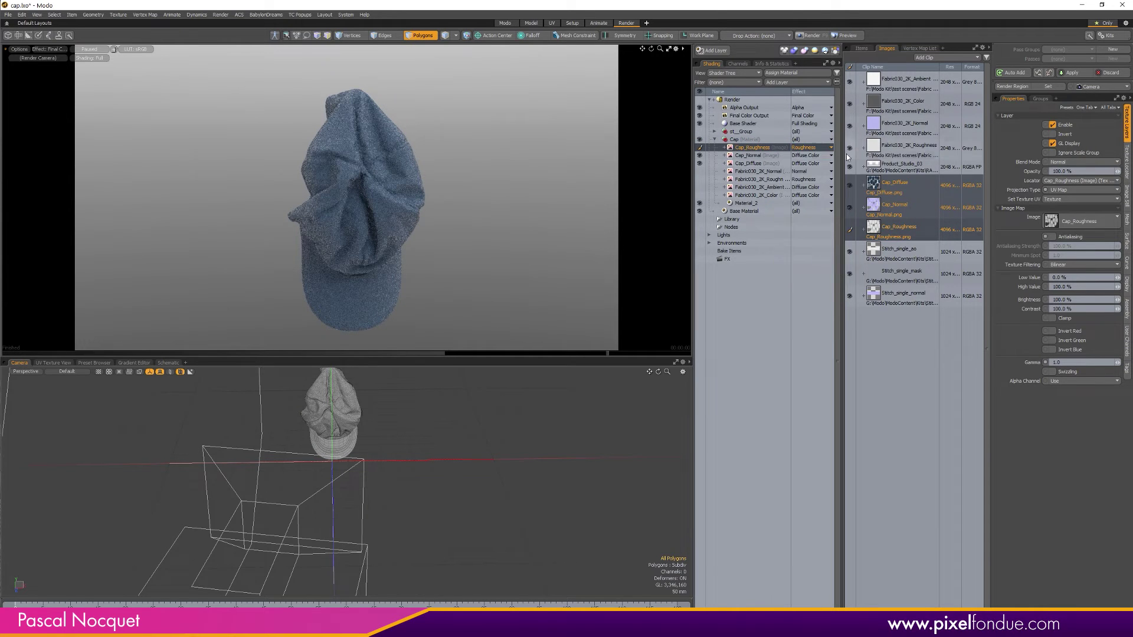
click(817, 155)
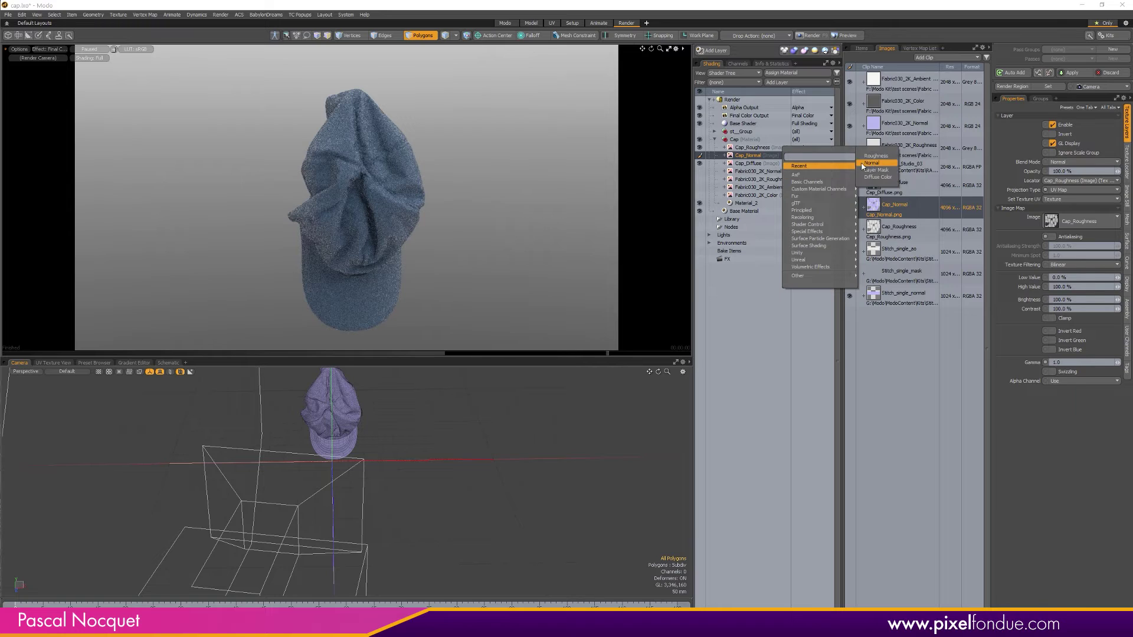
click(864, 165)
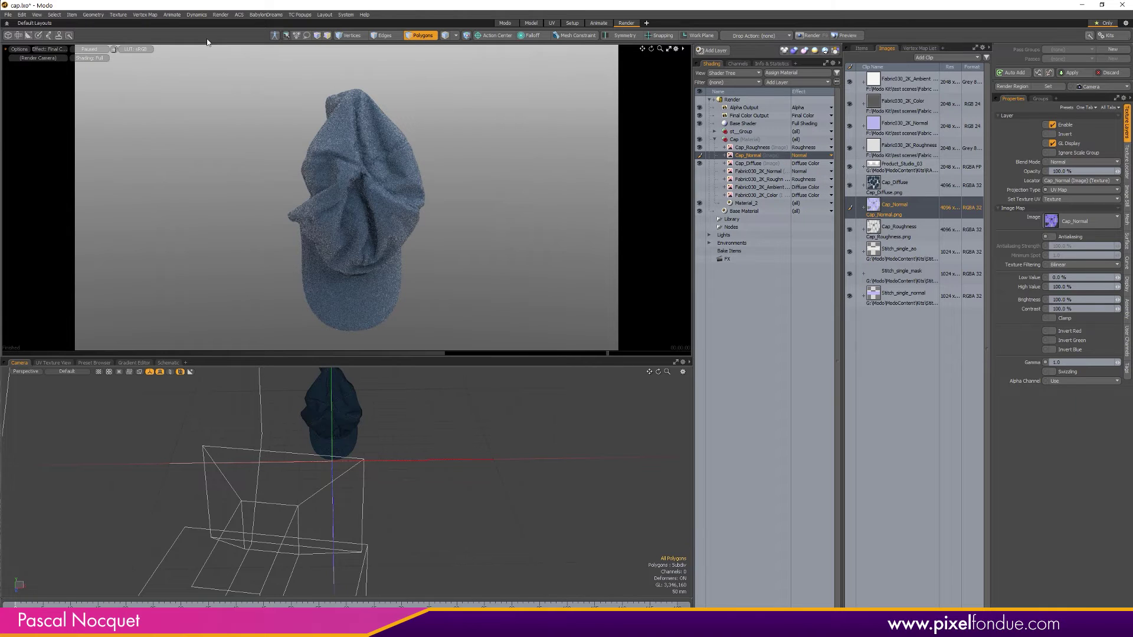
Render the preview and move the camera closer to the cap
click(95, 51)
scroll(337, 302, up, 3)
alt+drag(337, 302, 404, 267)
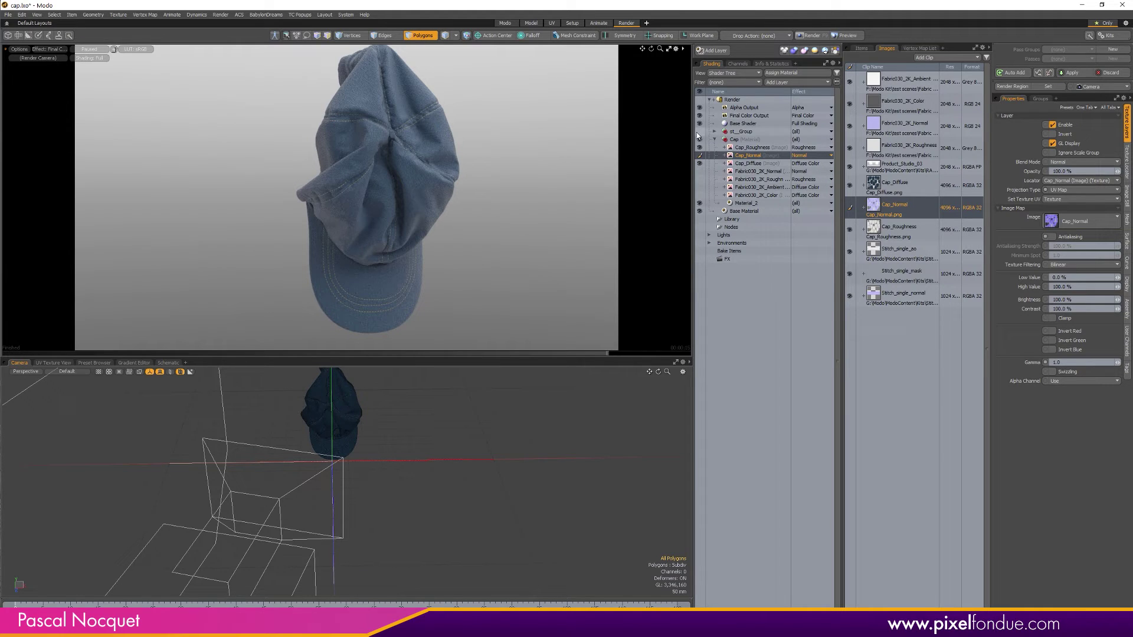
In Items, hide Hung_Cap, then show and select the Flat pattern mesh
click(862, 47)
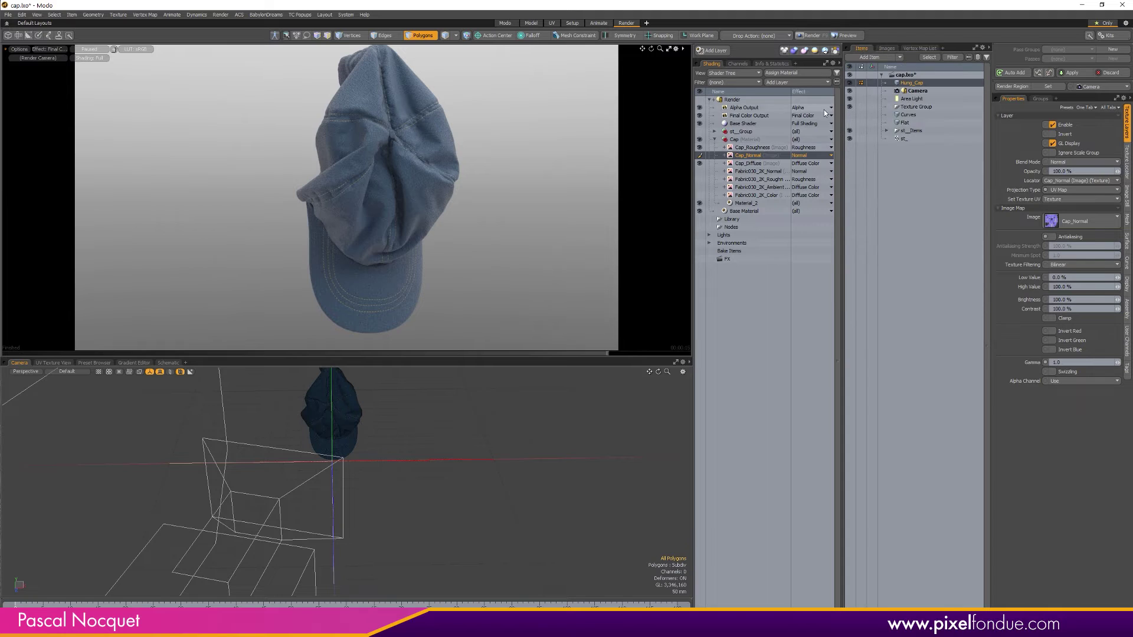
click(849, 83)
click(849, 123)
click(911, 122)
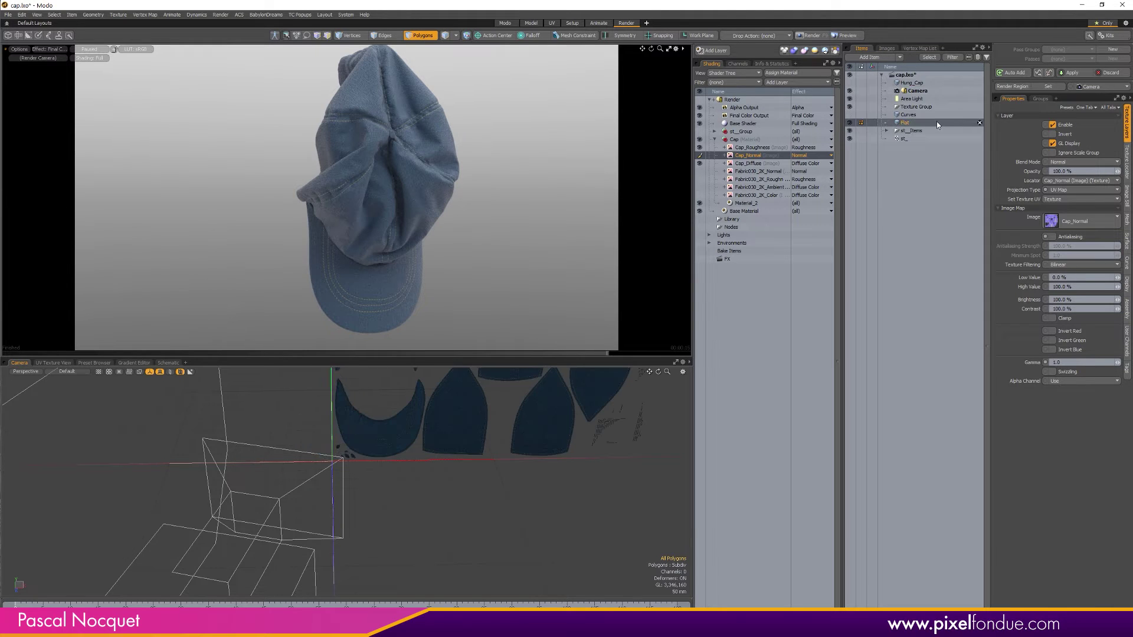
Turn off the Cap_Roughness, Cap_Normal and Cap_Diffuse layers in the Cap material
click(715, 140)
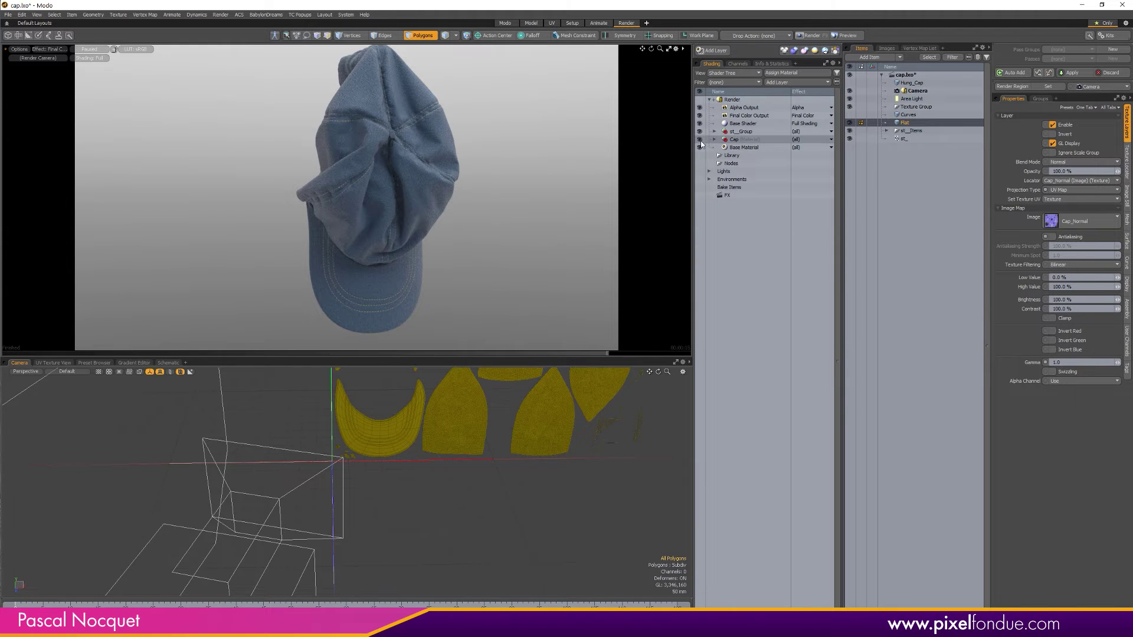
click(715, 140)
click(700, 147)
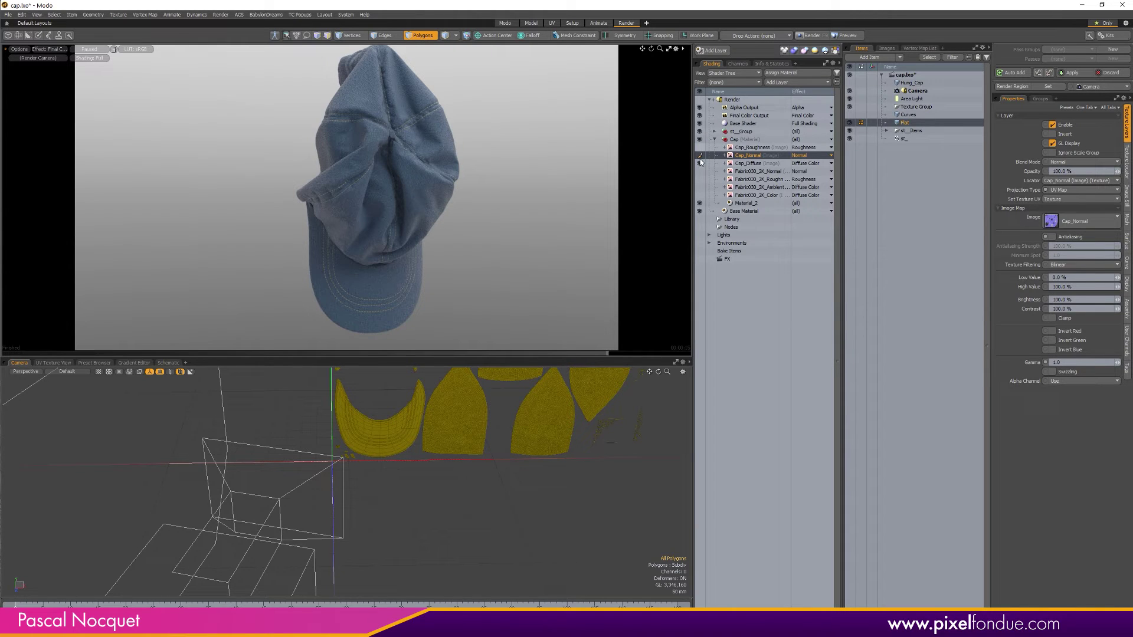
click(700, 155)
click(700, 163)
Enable the Fabric030 roughness, ambient and colour layers and expand stGroup and stStitch_MAT
drag(699, 194, 700, 193)
click(714, 131)
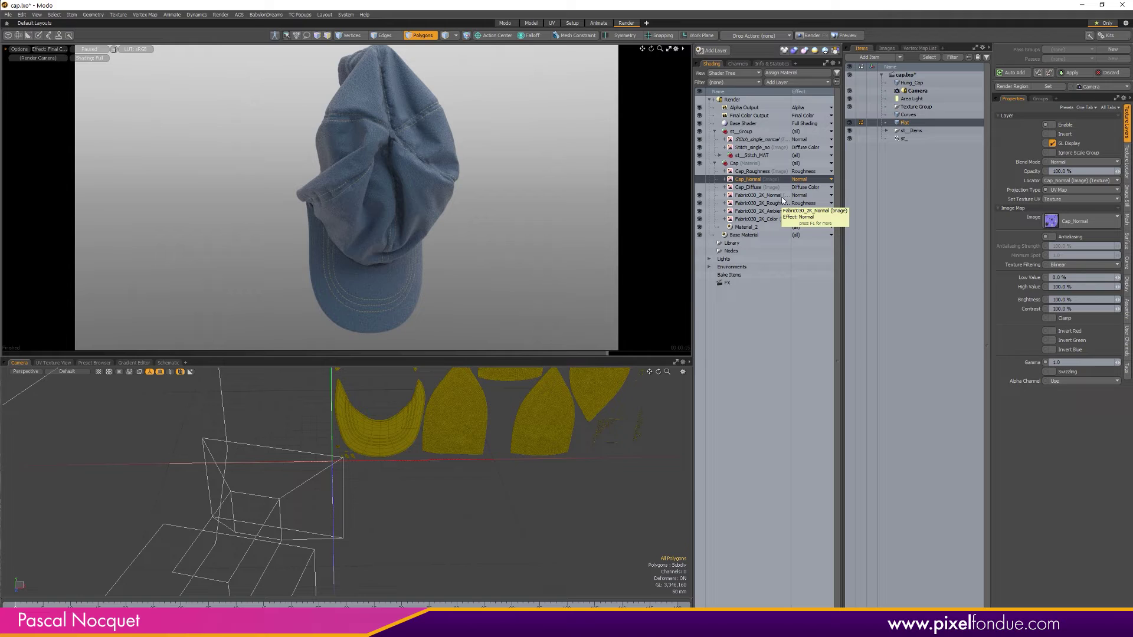
click(719, 155)
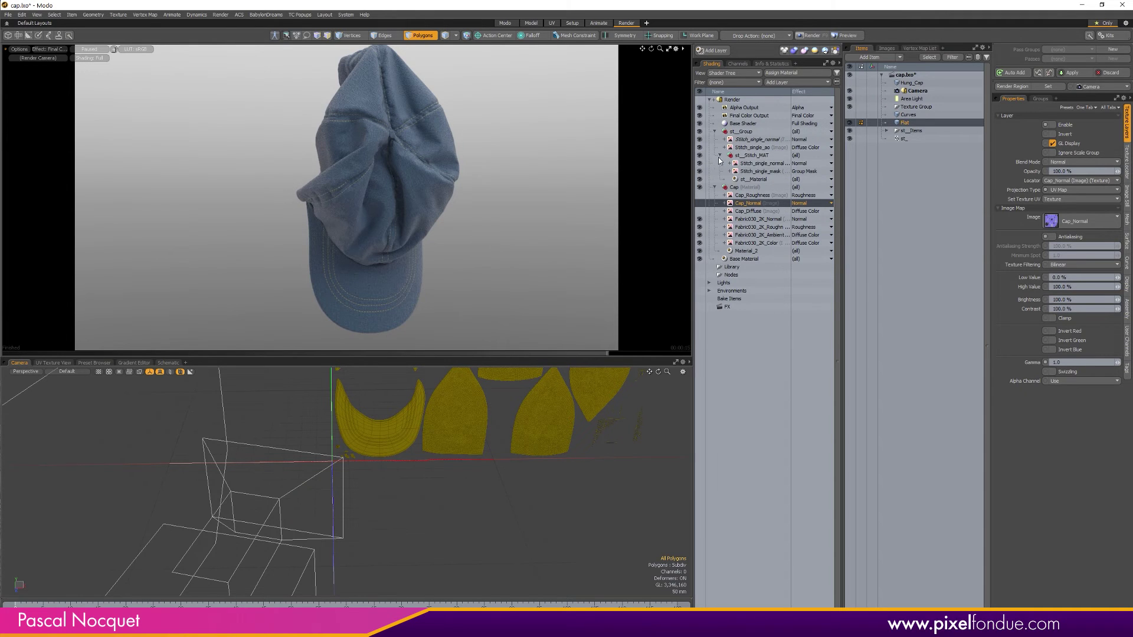
Create an instance of Stitch_single_mask and move it to the top of stGroup
click(769, 171)
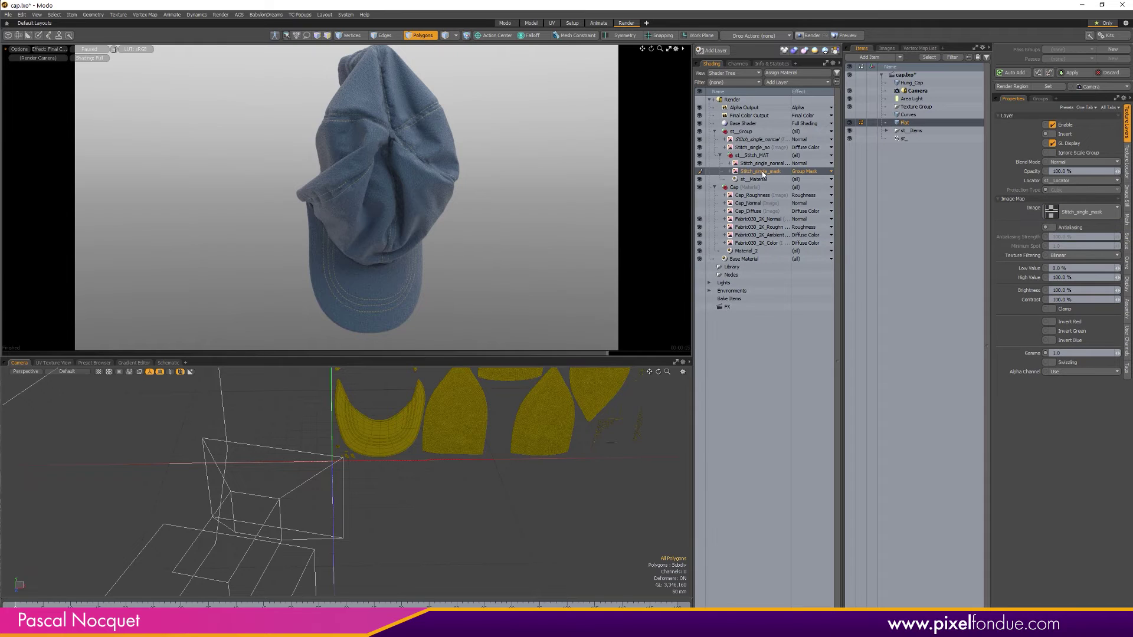
right_click(762, 171)
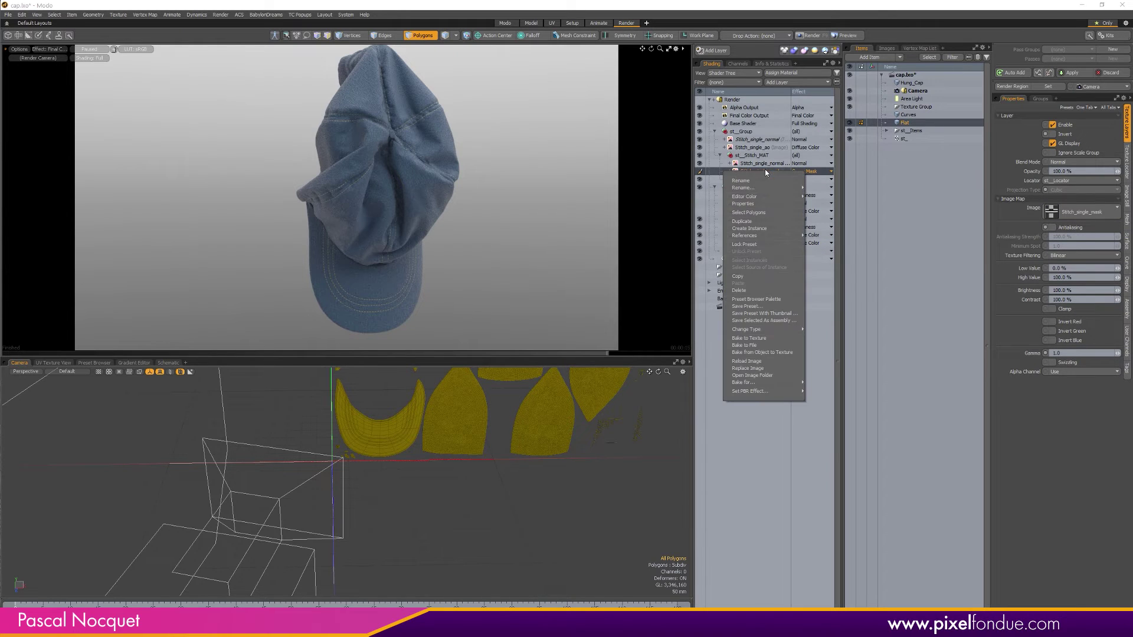
click(747, 229)
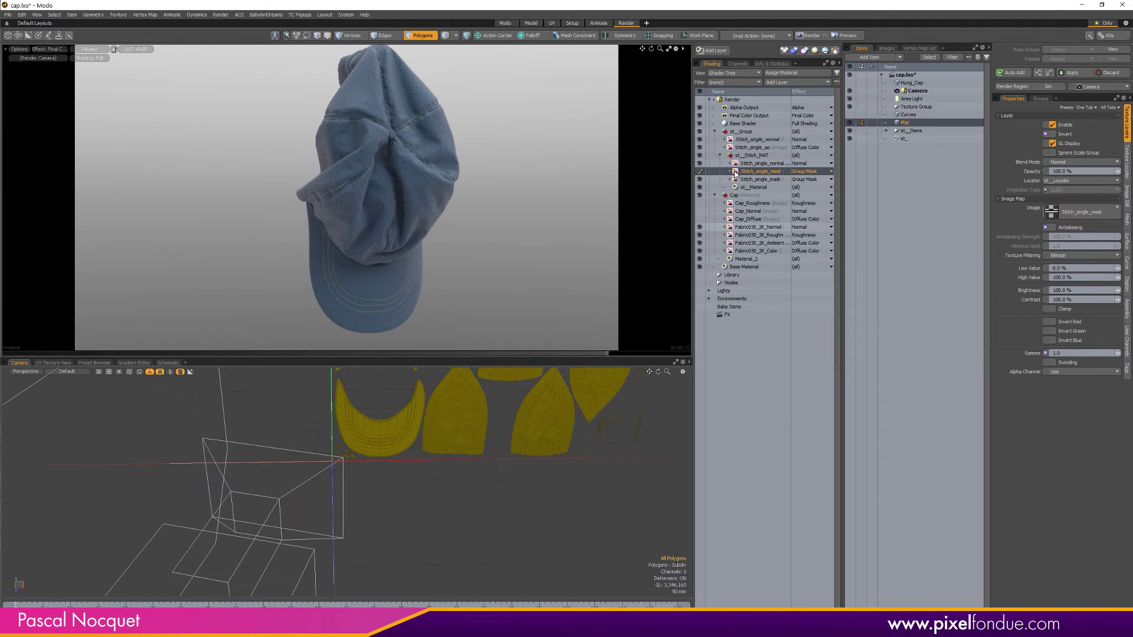
drag(739, 173, 748, 138)
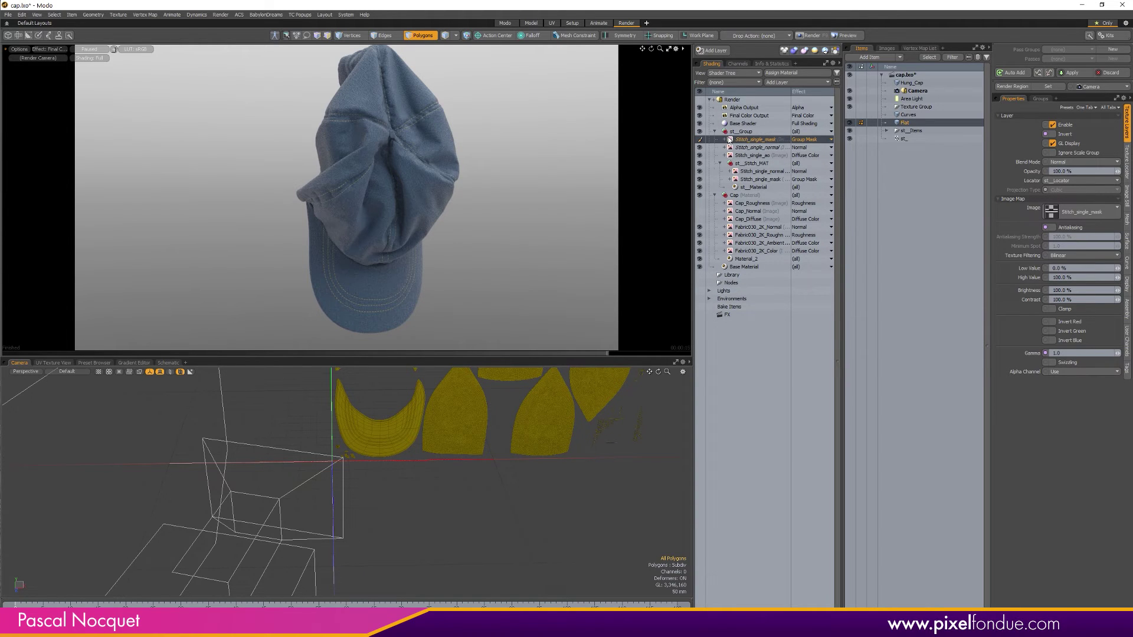
Set the Stitch_single_mask instance's effect to Diffuse Color
click(814, 140)
mouse_move(807, 148)
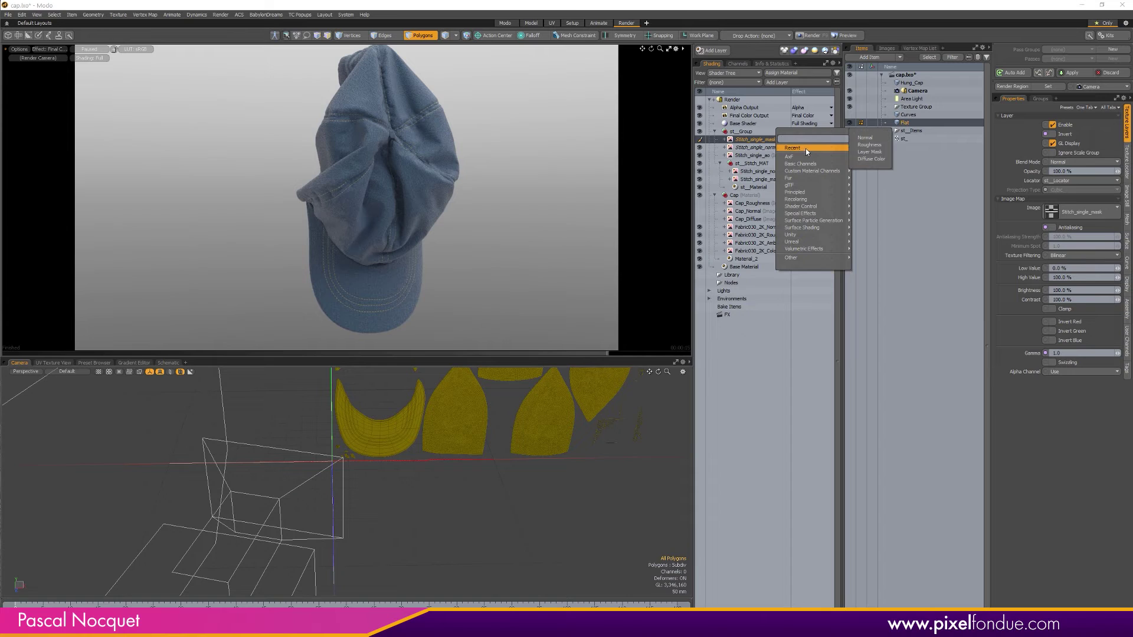
click(863, 158)
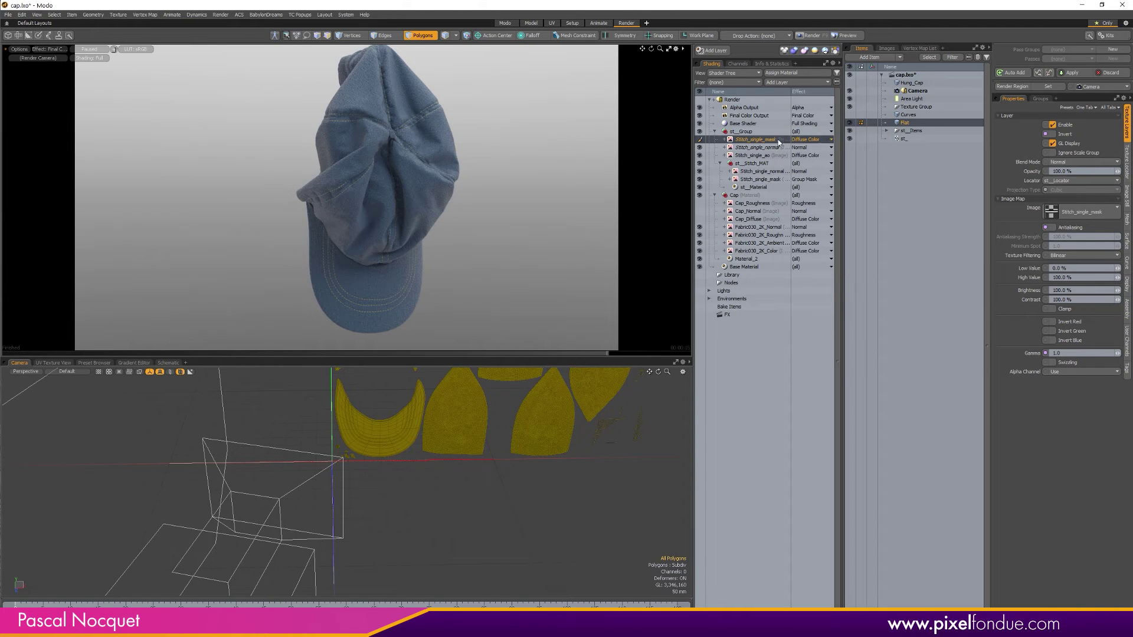
click(742, 196)
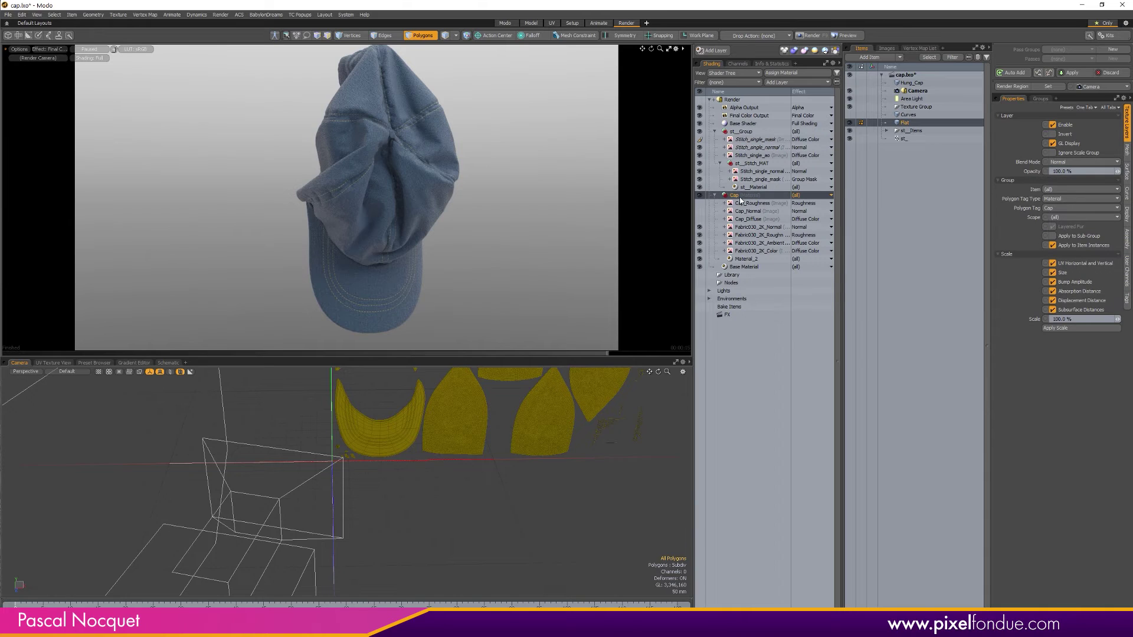
Add a black (0, 0, 0) Constant layer to the Cap material and start the preview render
click(794, 83)
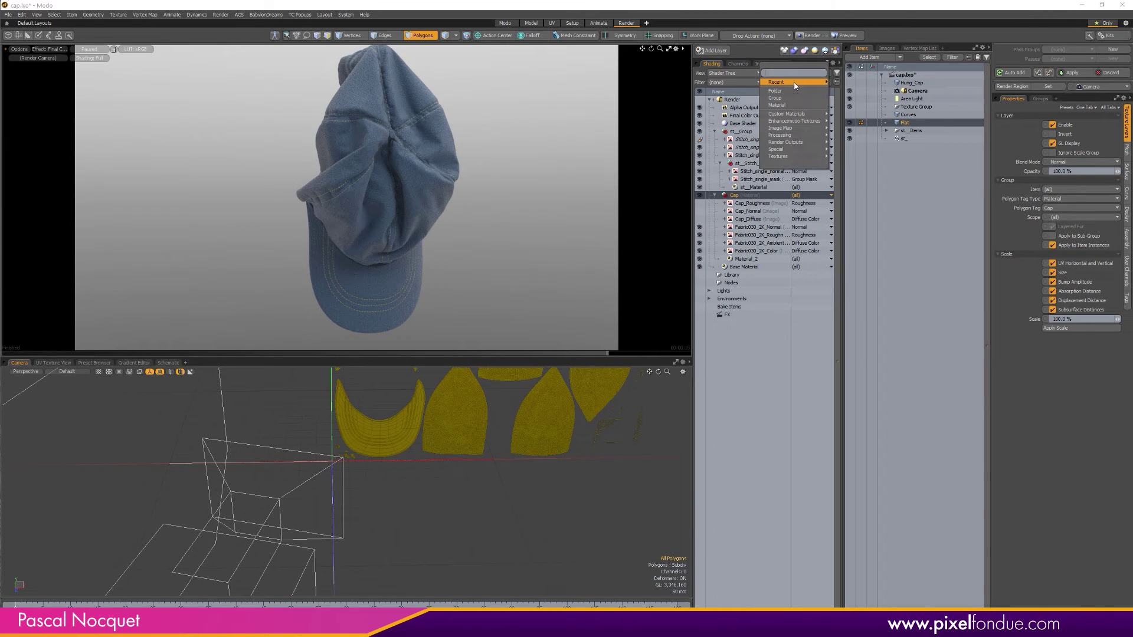
mouse_move(789, 135)
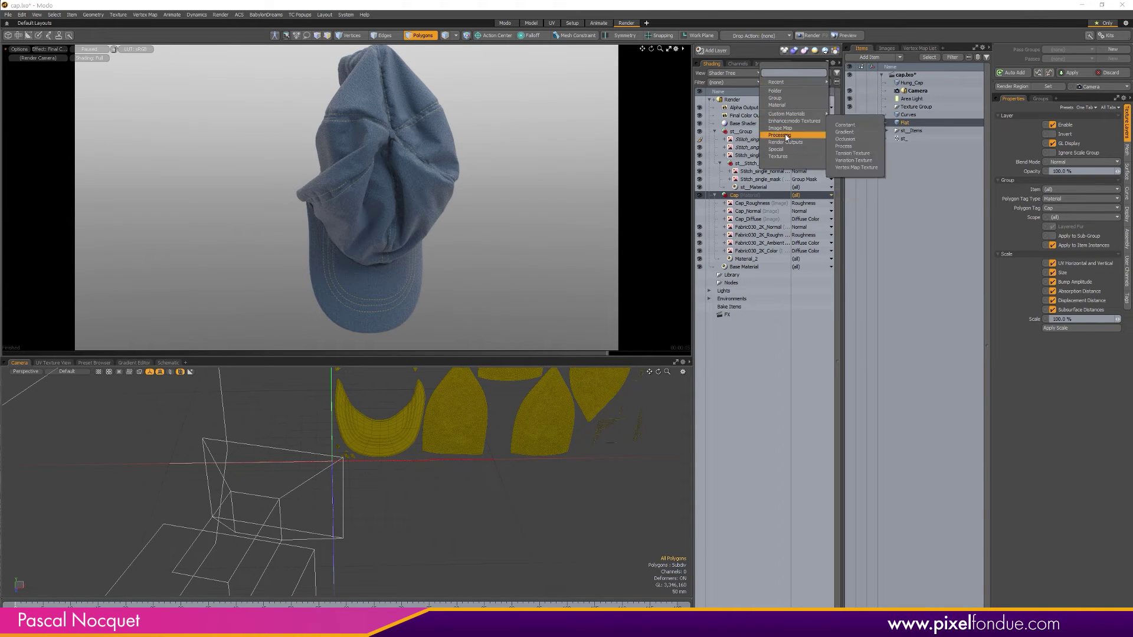
click(855, 126)
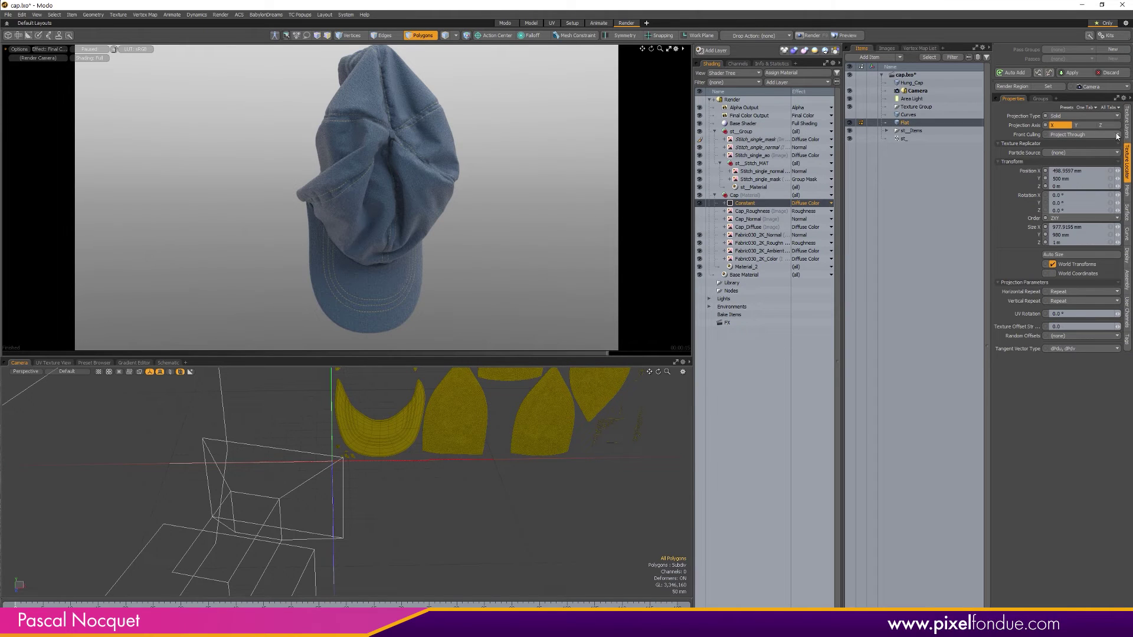
click(1126, 121)
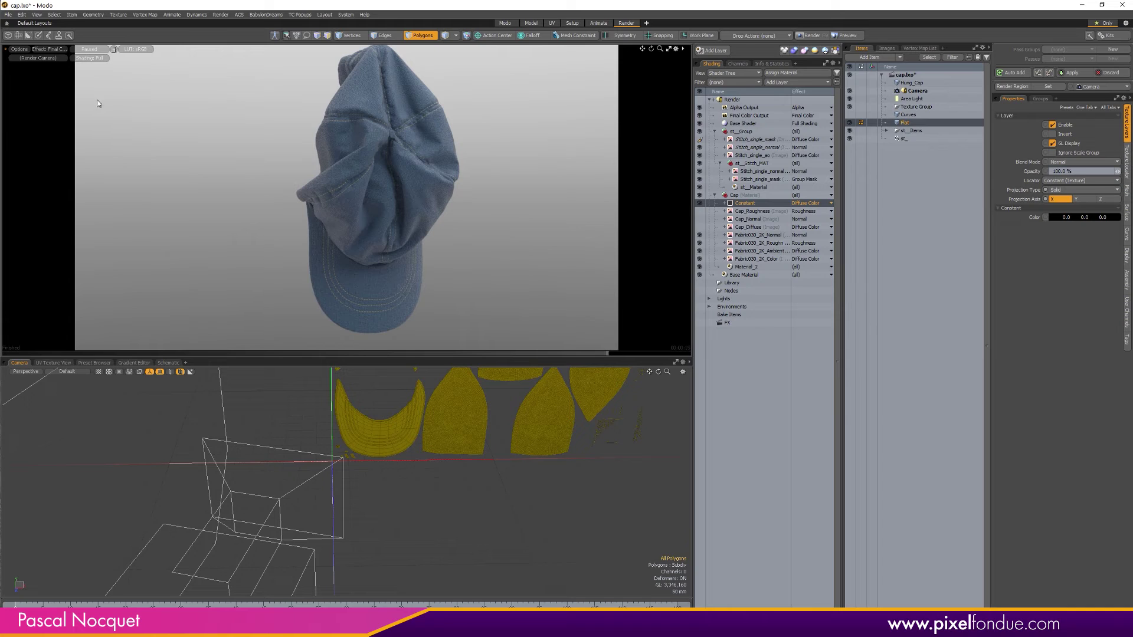
click(98, 50)
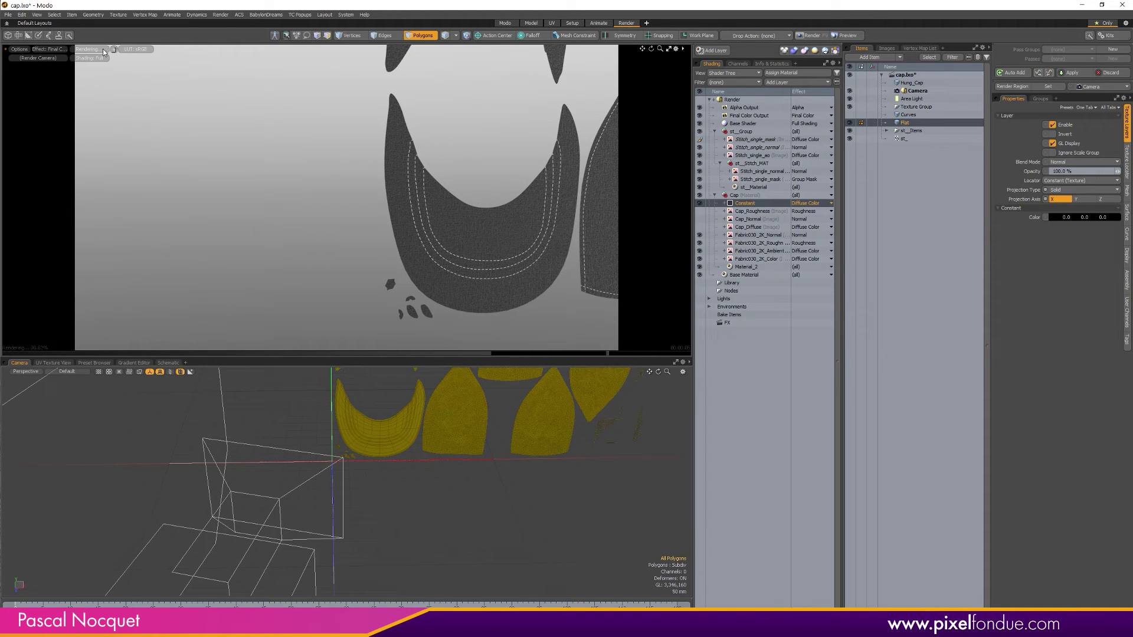
Bake the Cap material layers to Cap_mask.png, overwriting the existing file
click(919, 48)
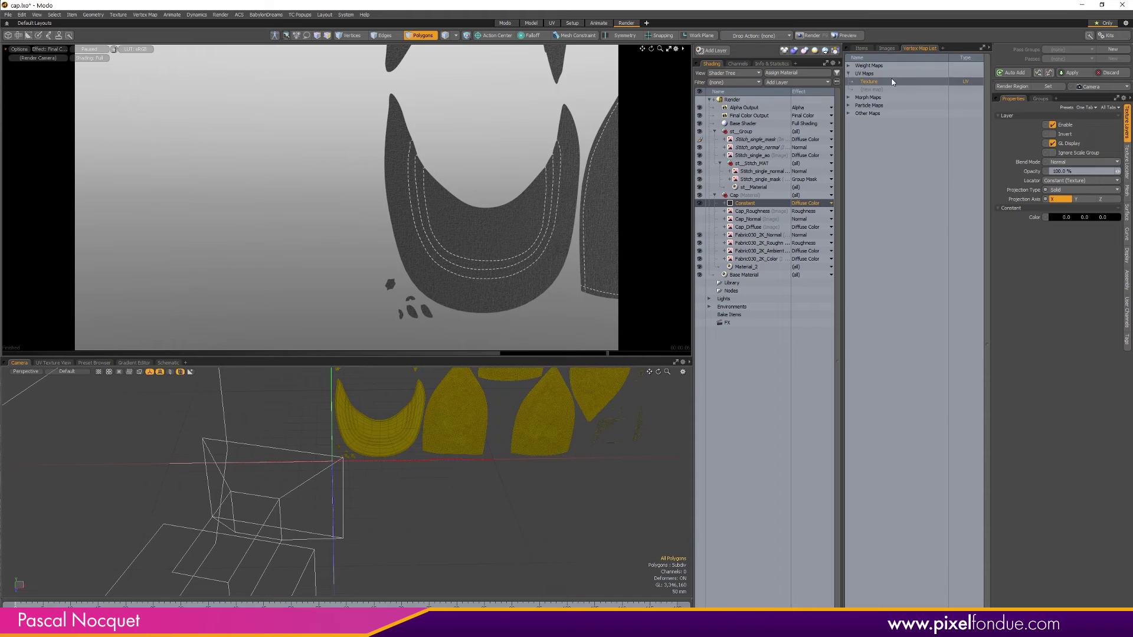
click(861, 48)
right_click(748, 205)
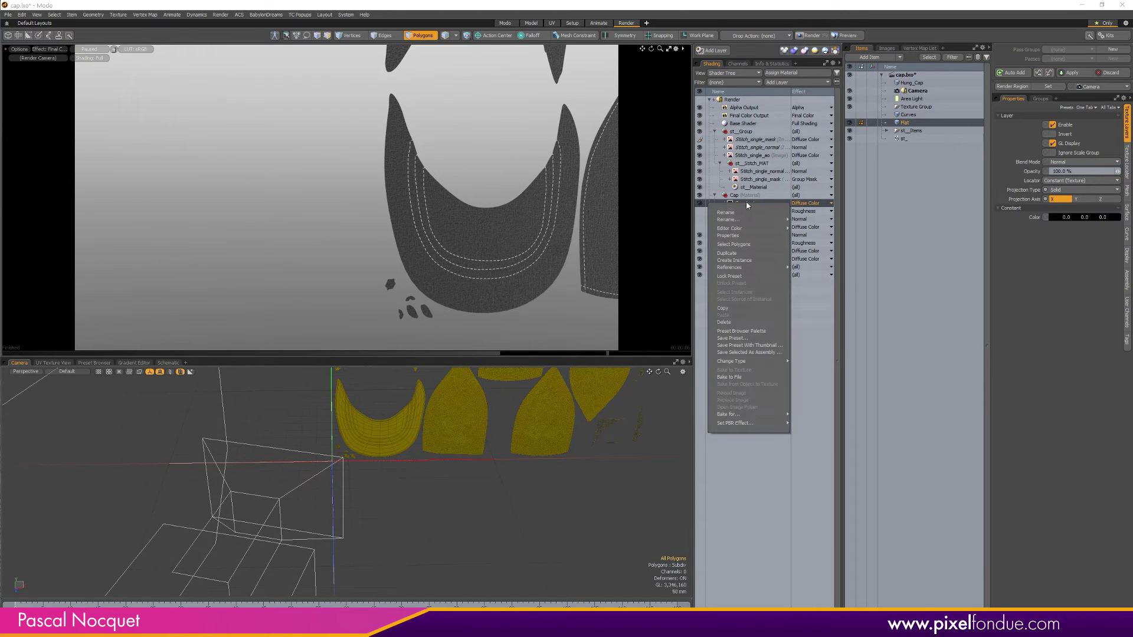
click(729, 377)
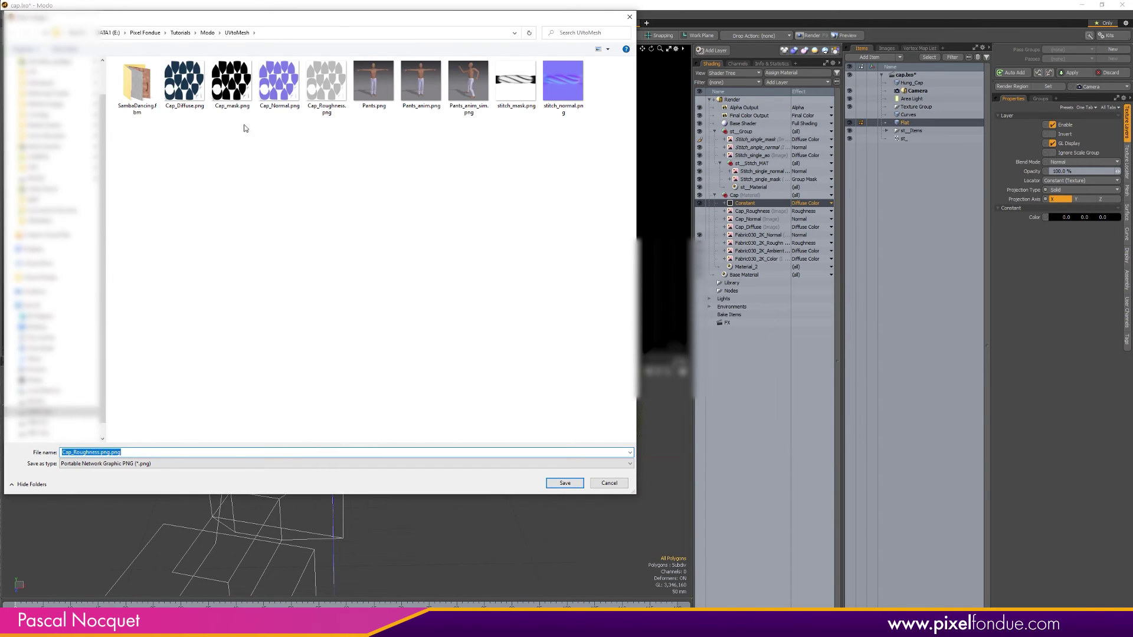
click(229, 86)
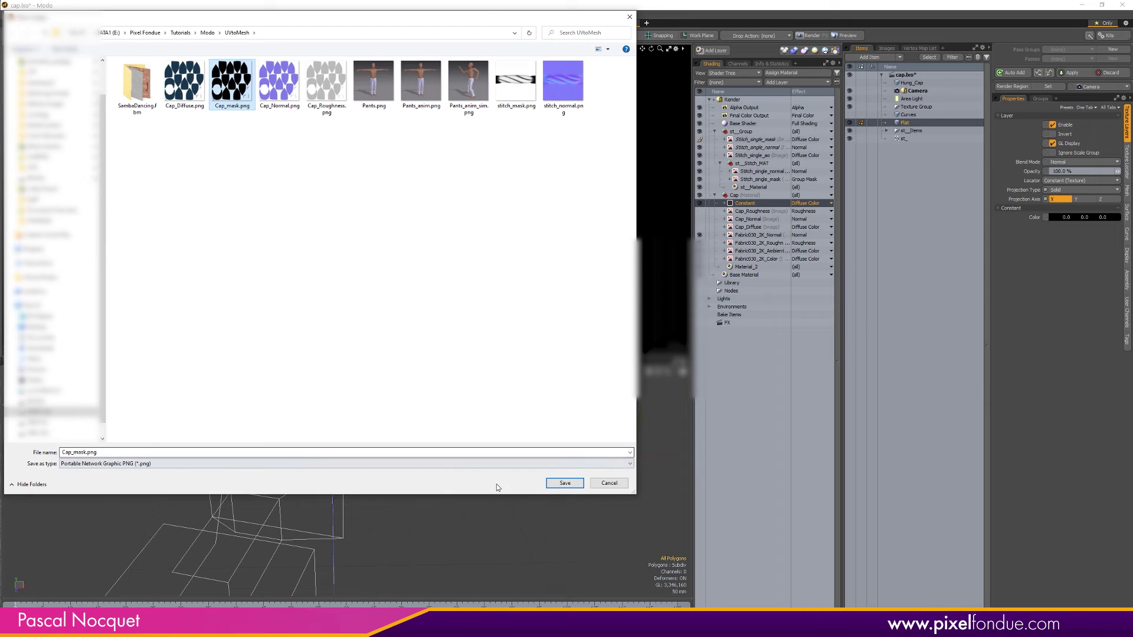
click(564, 483)
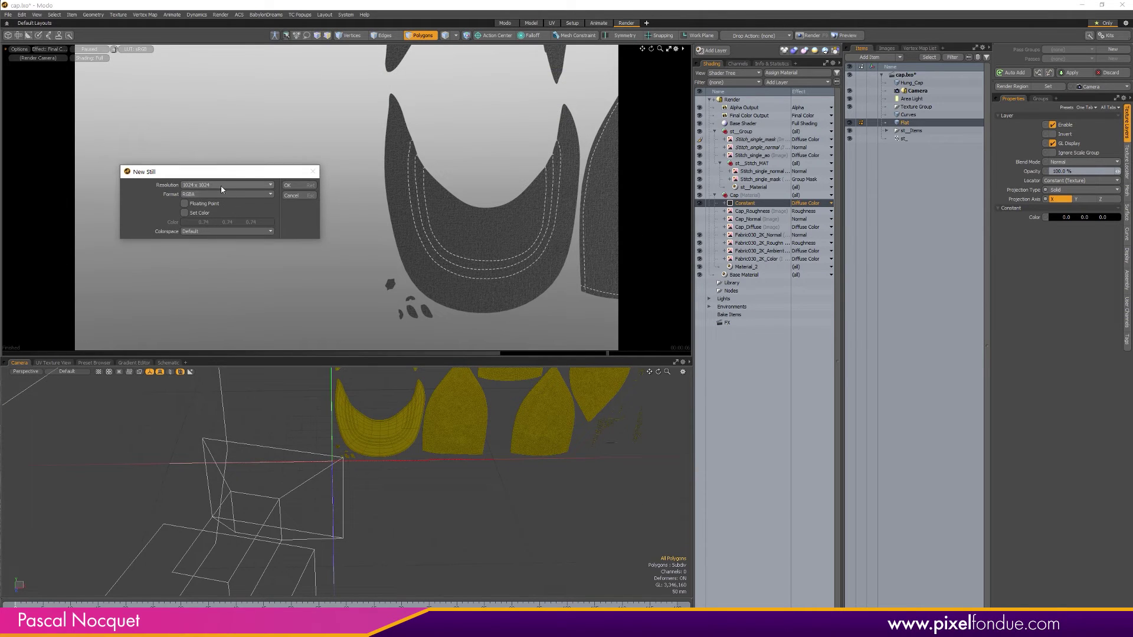
Set the bake image resolution to 8192 x 8192 and confirm
click(221, 185)
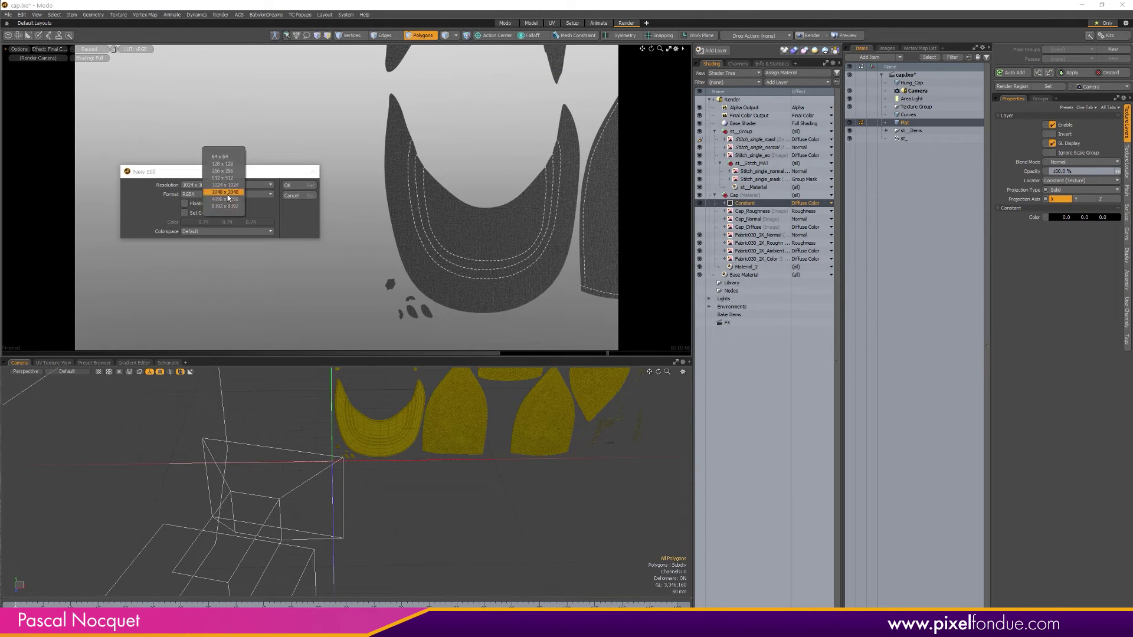
click(225, 206)
click(289, 185)
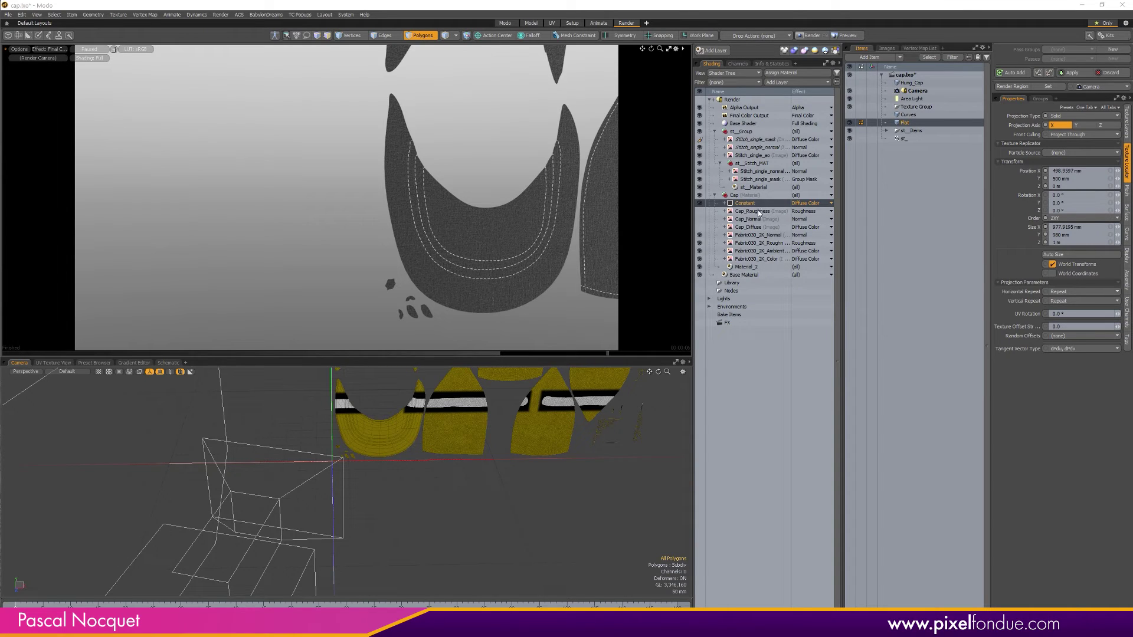
Bake the Stitch_single_mask layer to an image file, then close the render window
click(765, 140)
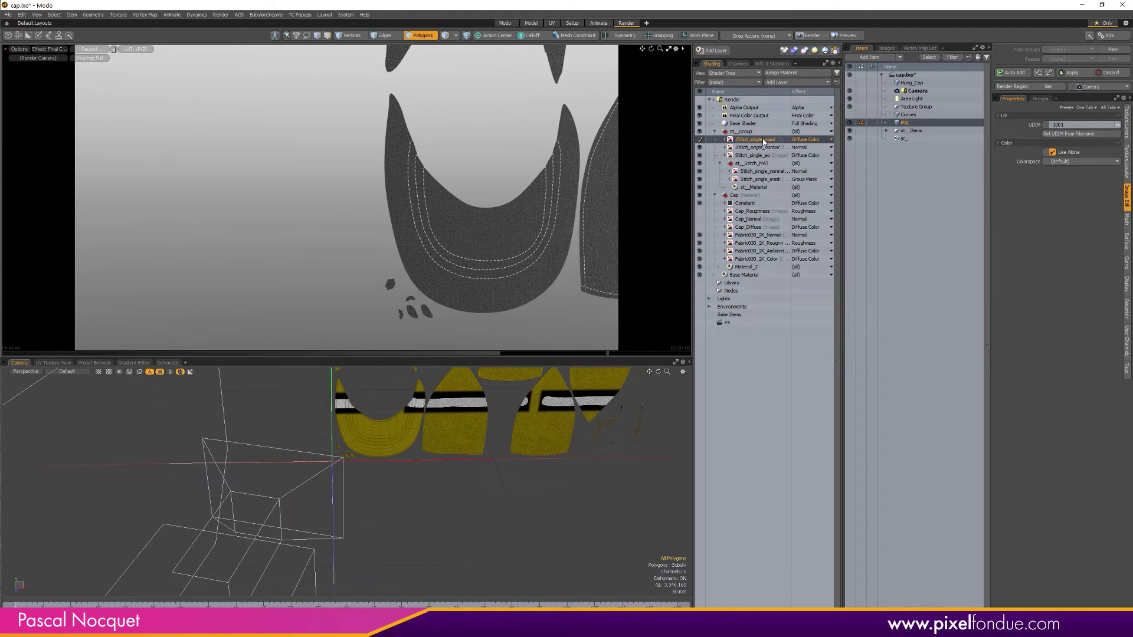
right_click(763, 141)
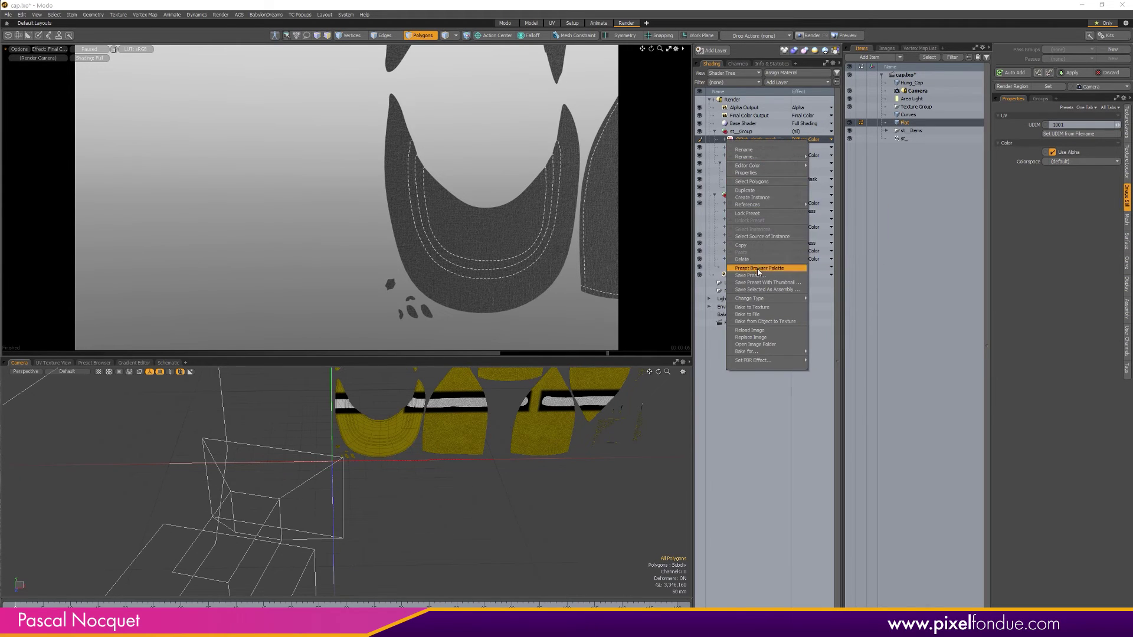
click(750, 313)
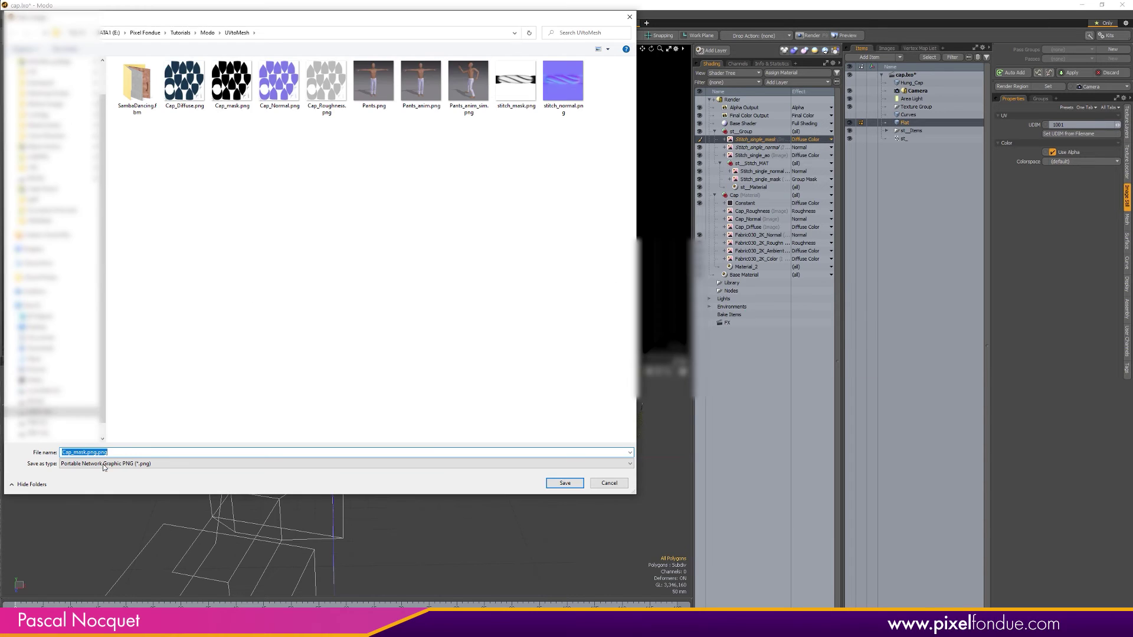
click(232, 84)
click(564, 483)
click(292, 184)
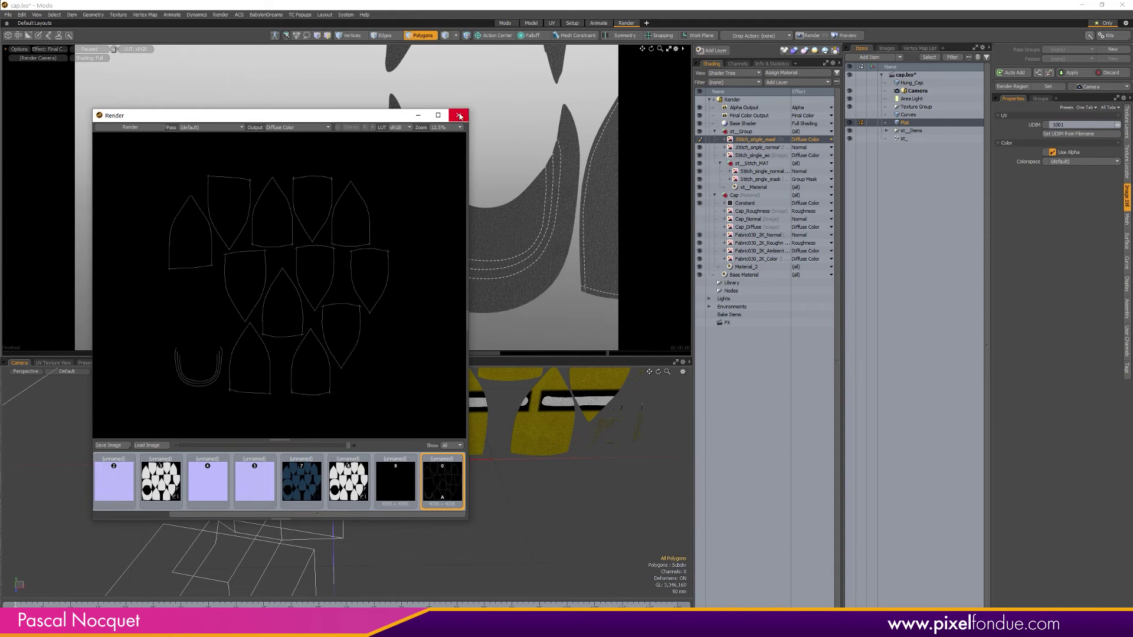
click(458, 115)
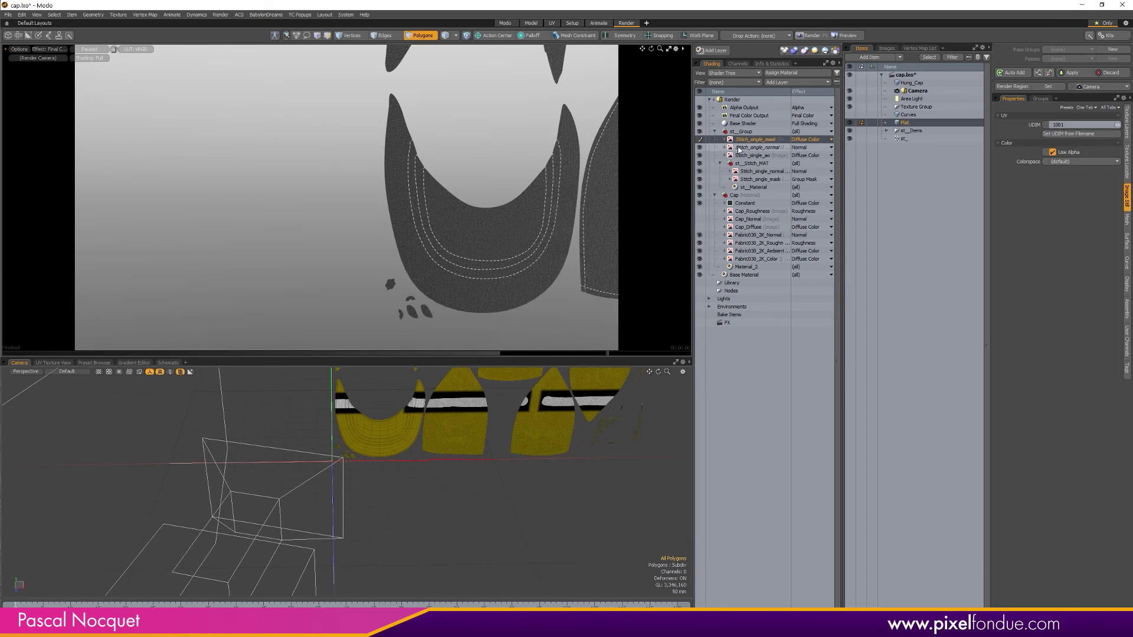
Hide the Flat item, disable and collapse st_Group, and hide the four Fabric030 layers
click(849, 122)
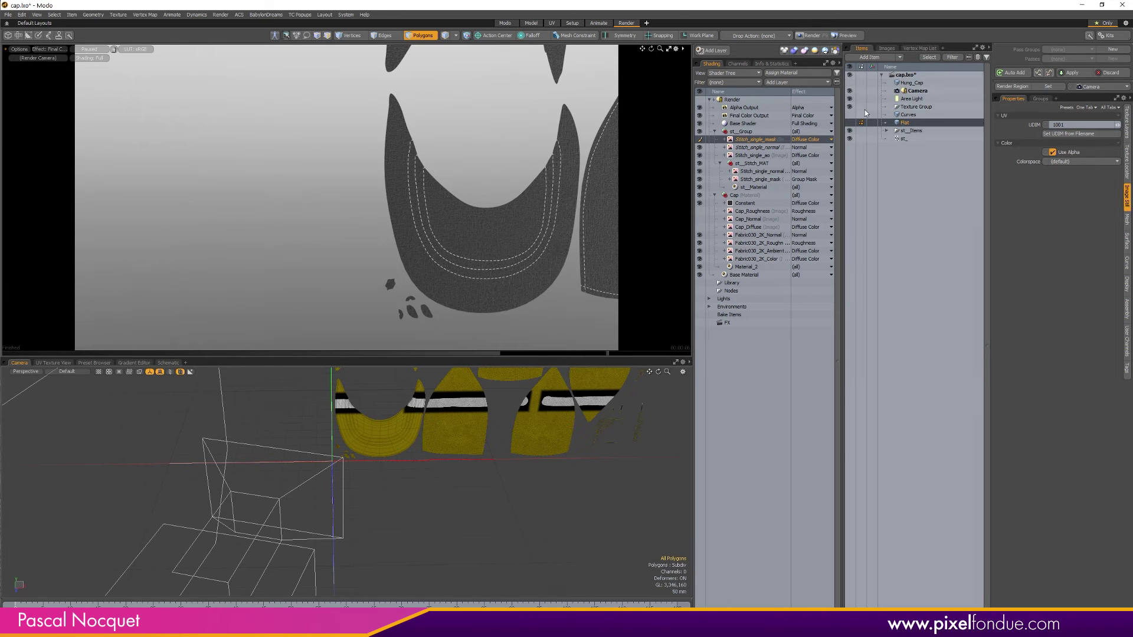
click(924, 83)
click(717, 132)
click(699, 131)
click(714, 131)
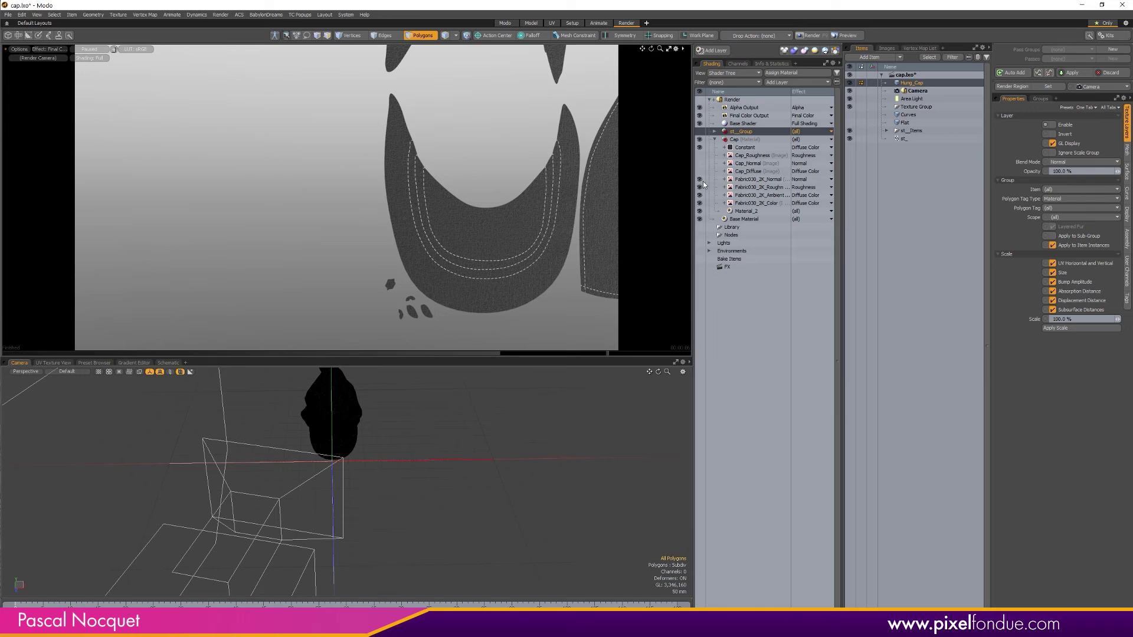
drag(699, 179, 699, 203)
Enable Cap_Roughness, Cap_Normal and Cap_Diffuse beneath the Constant layer, keeping Constant on
click(756, 147)
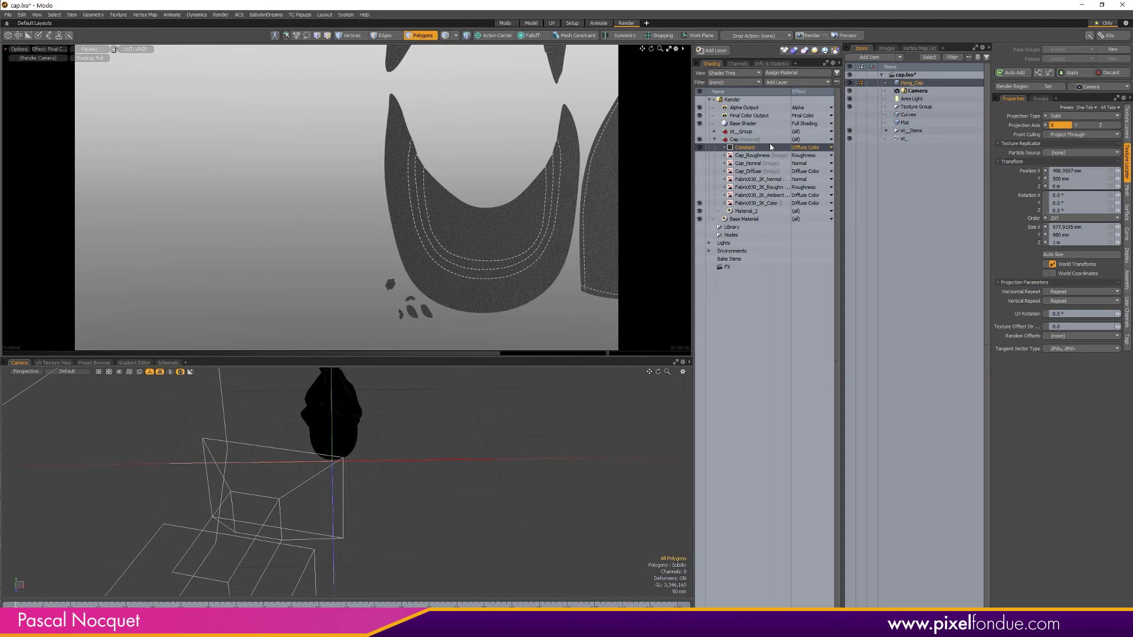
click(699, 148)
click(700, 155)
click(699, 163)
click(699, 172)
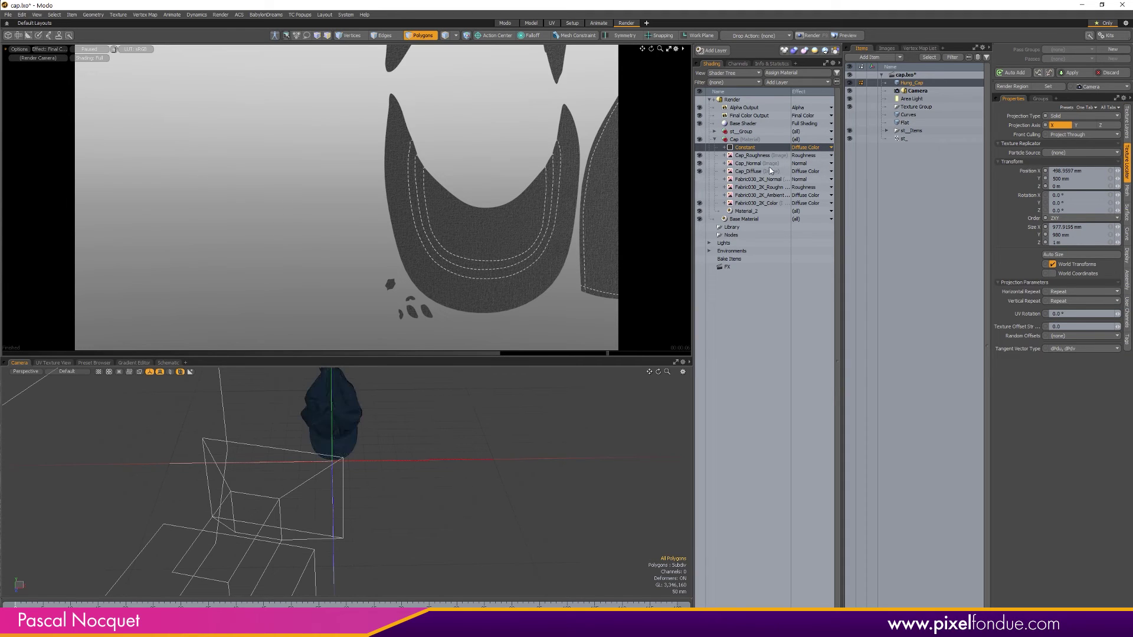
click(699, 149)
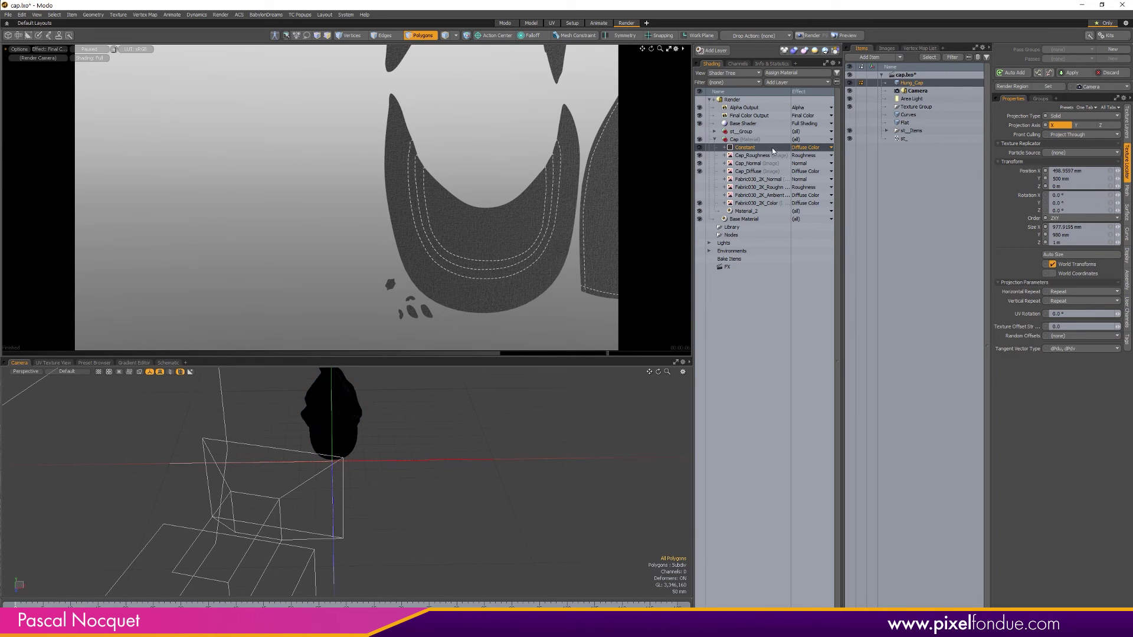
click(1126, 126)
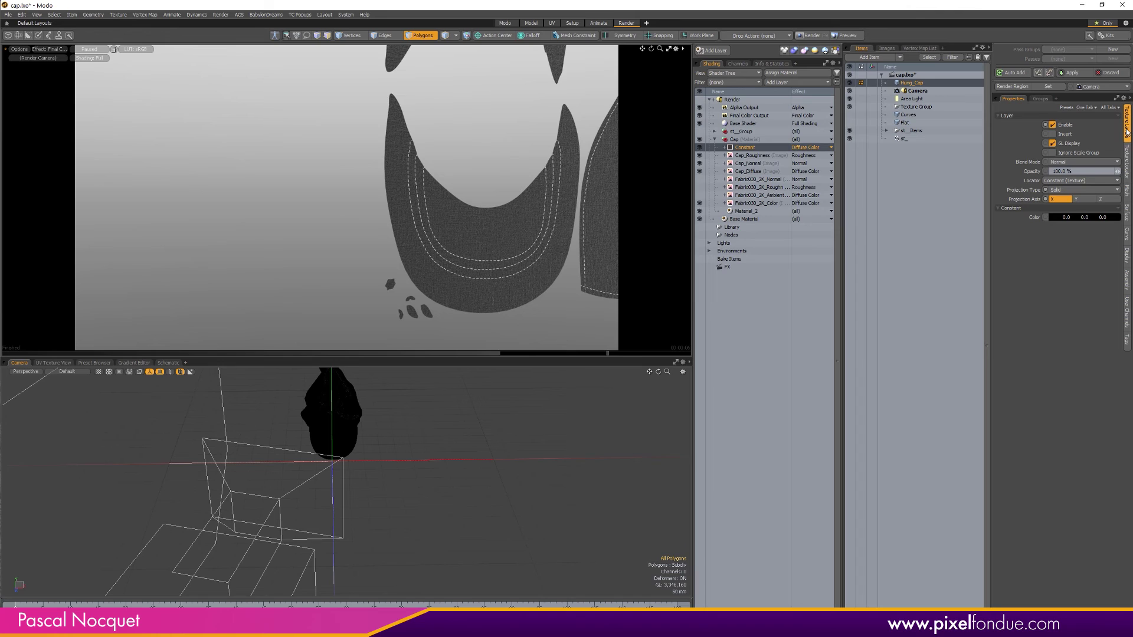
Set the Constant layer's colour to red
double_click(1082, 219)
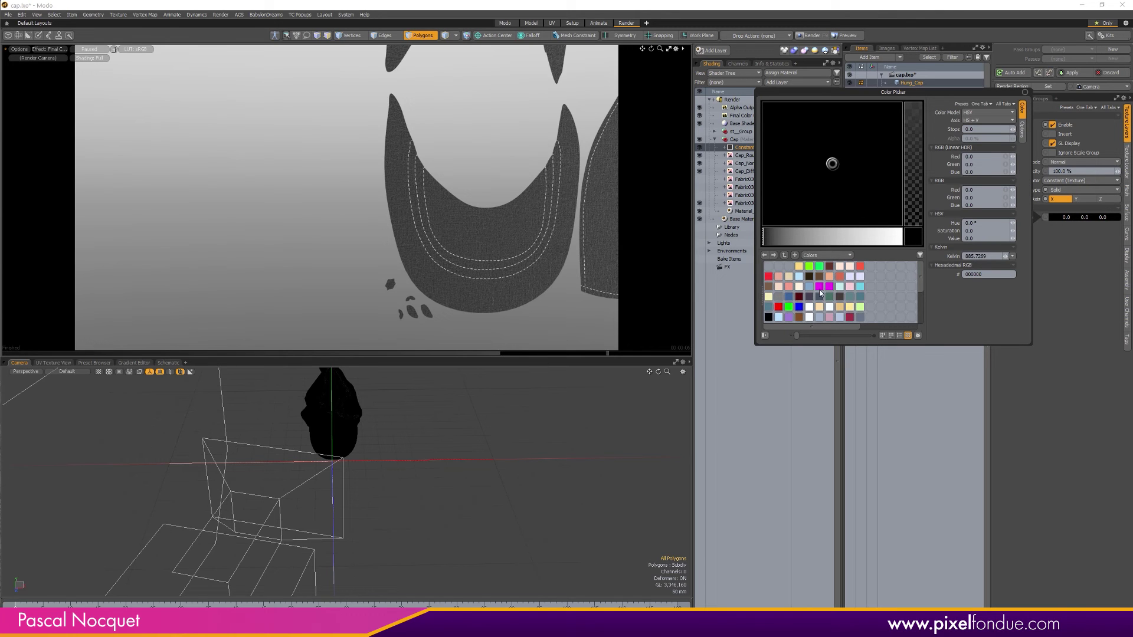
click(860, 267)
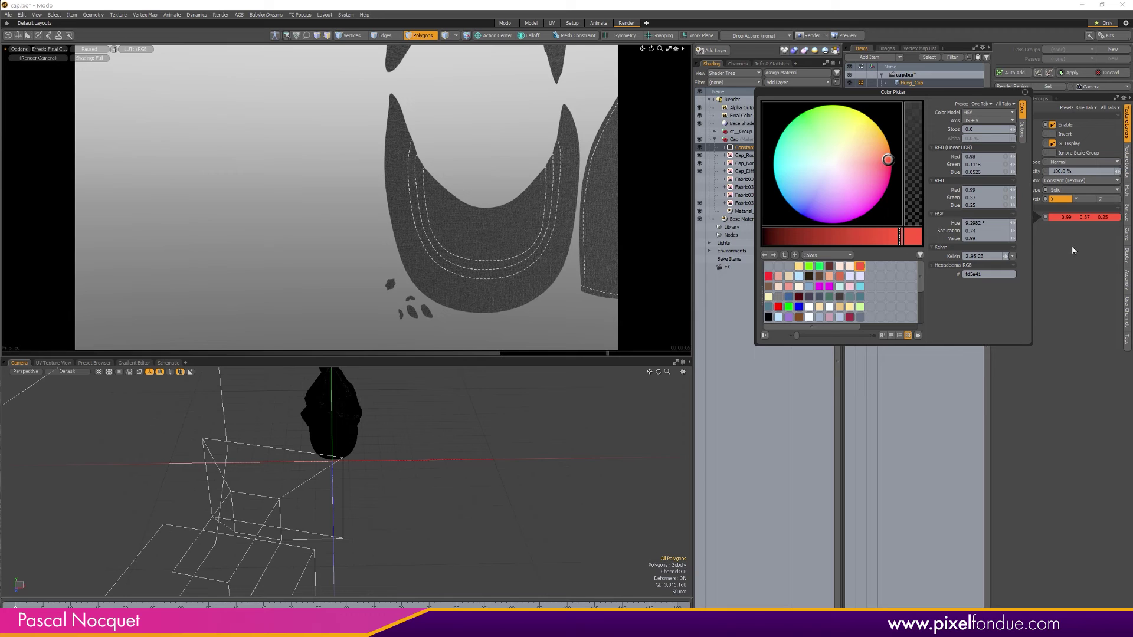
click(1055, 324)
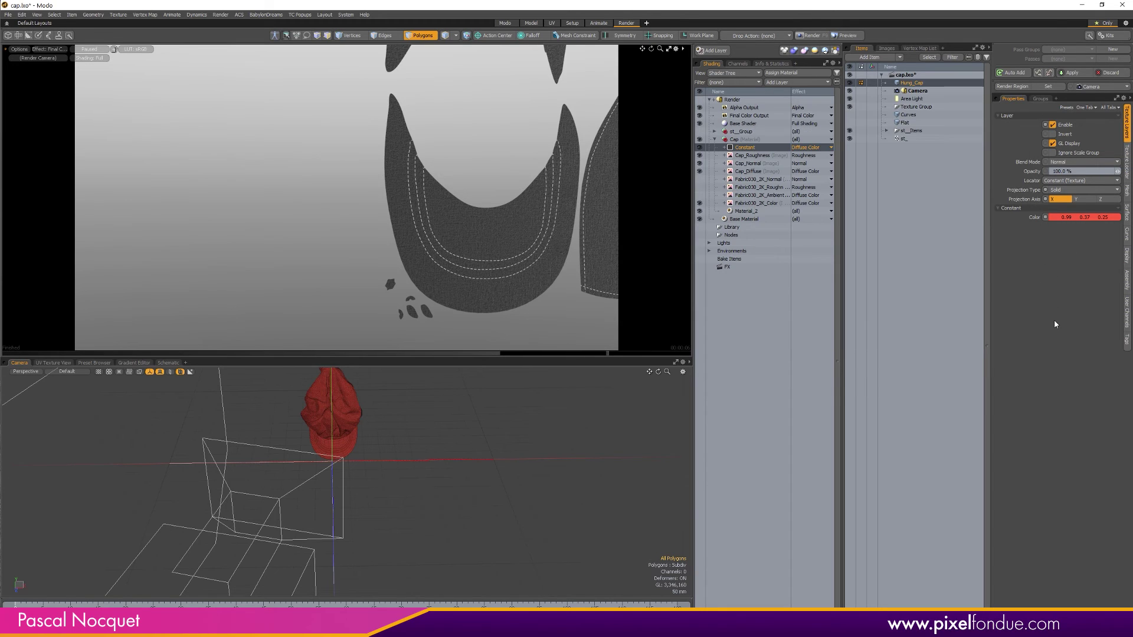
Add the Cap_mask image to the Cap material as a Layer Mask and resume the preview
click(886, 48)
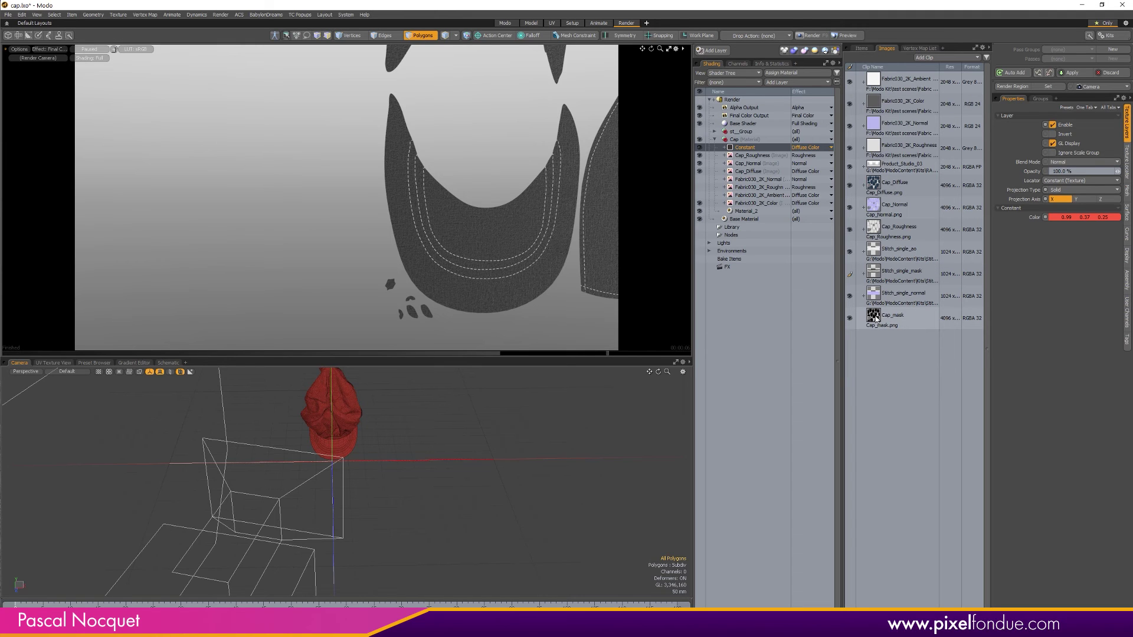
drag(876, 318, 758, 155)
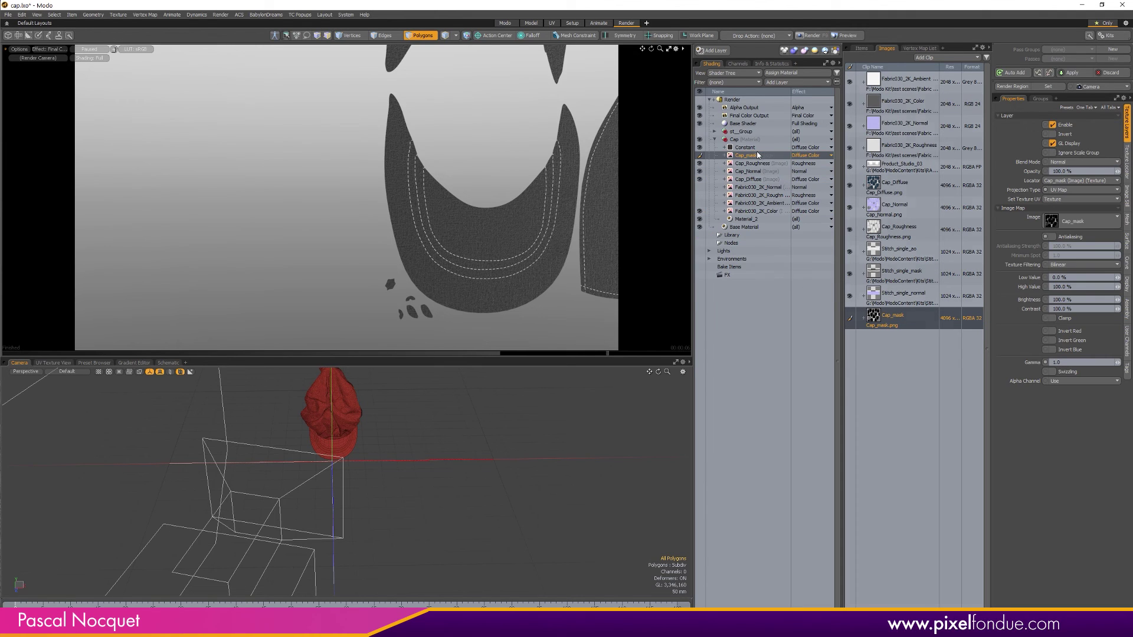
click(813, 158)
mouse_move(811, 253)
mouse_move(821, 227)
click(871, 249)
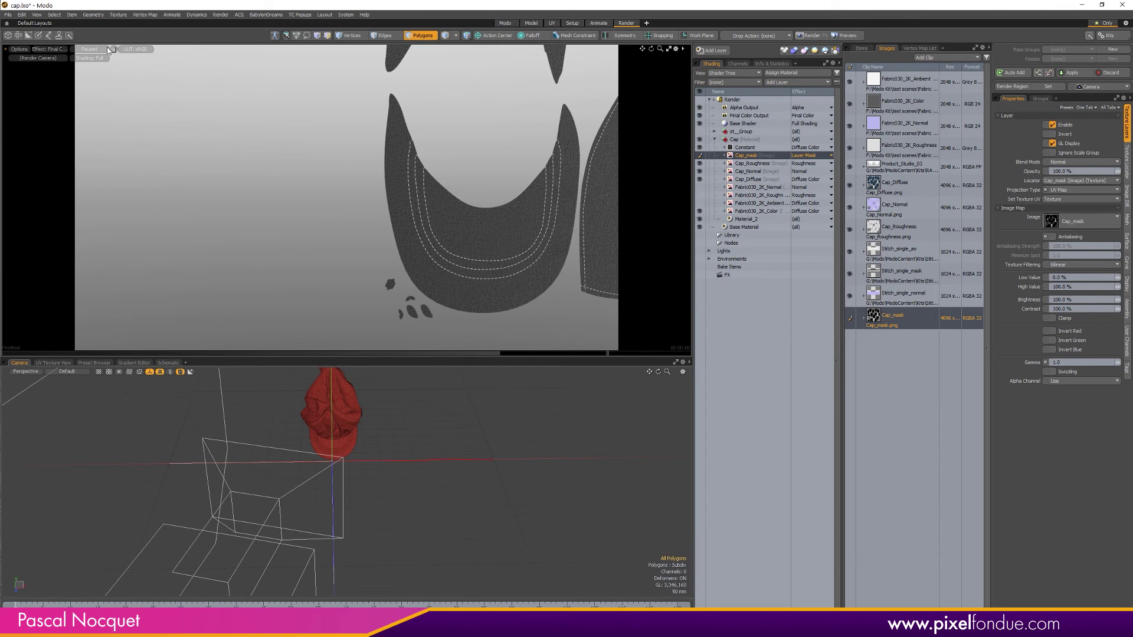
click(84, 50)
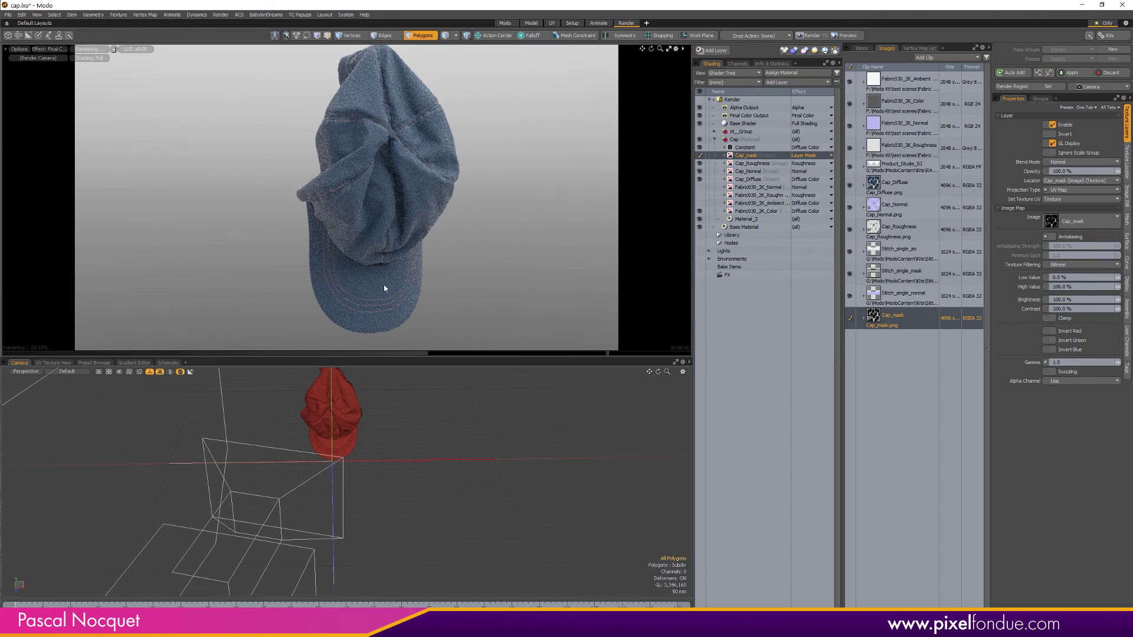
Orbit and zoom the render camera to frame the whole cap, and enlarge the preview pane
alt+drag(383, 288, 358, 270)
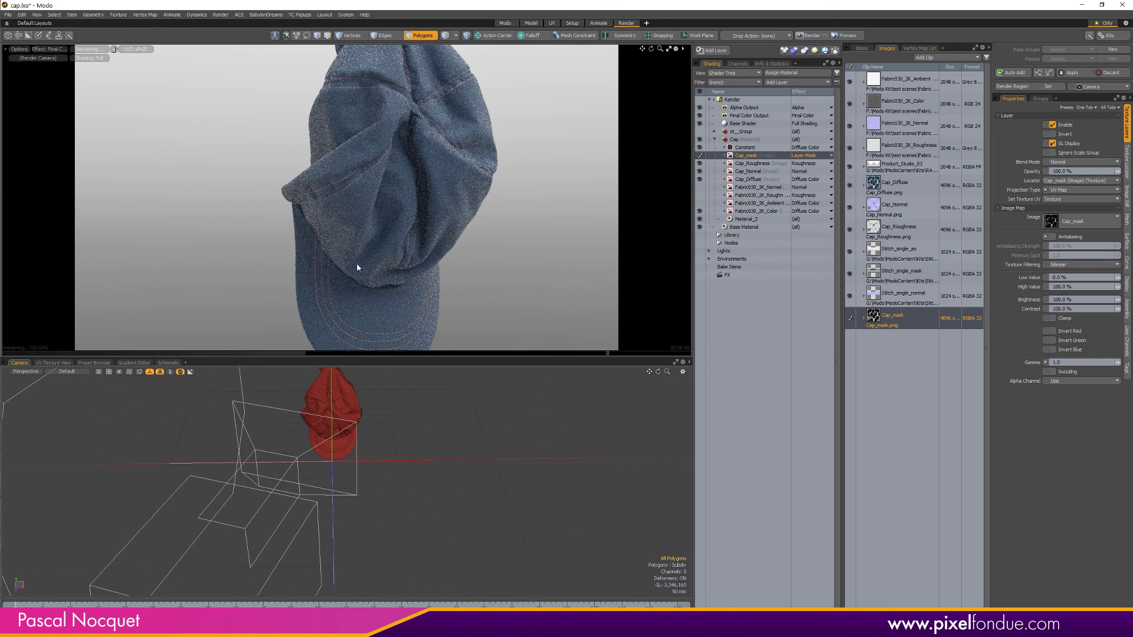
ctrl+alt+drag(379, 313, 347, 203)
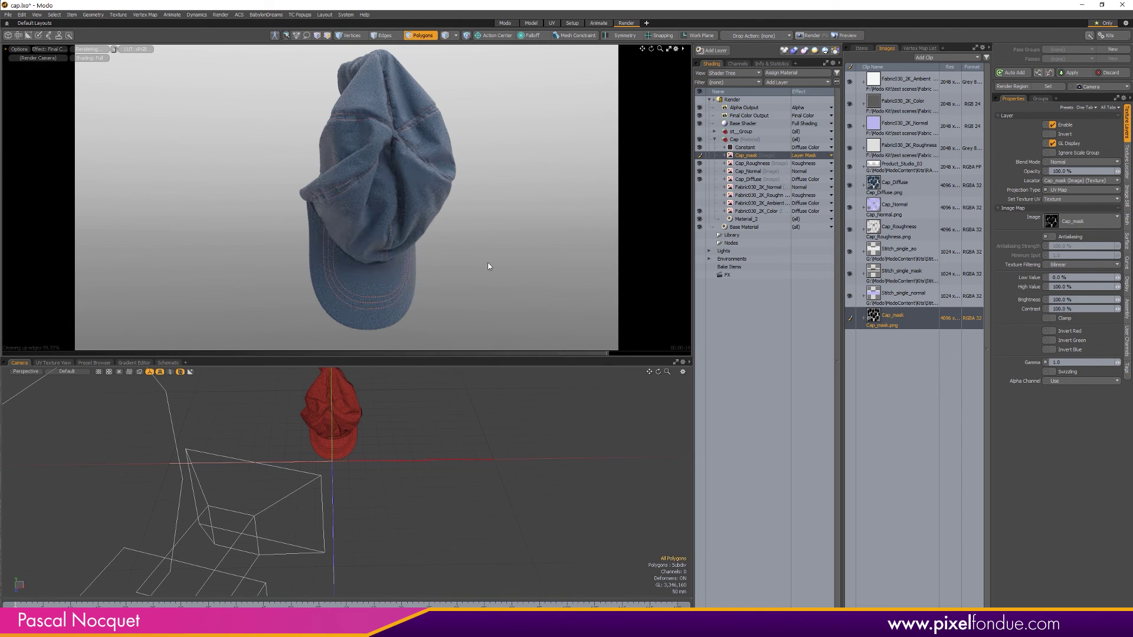
mouse_move(488, 261)
ctrl+alt+mouse_down()
mouse_move(372, 262)
mouse_move(472, 256)
ctrl+alt+mouse_up()
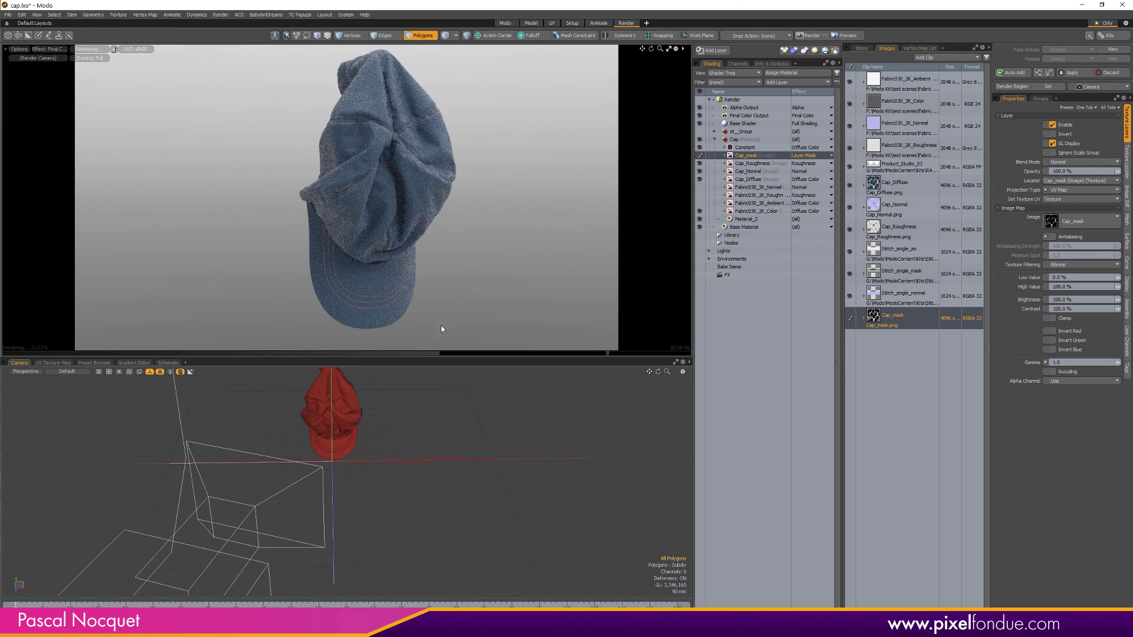
drag(429, 356, 428, 475)
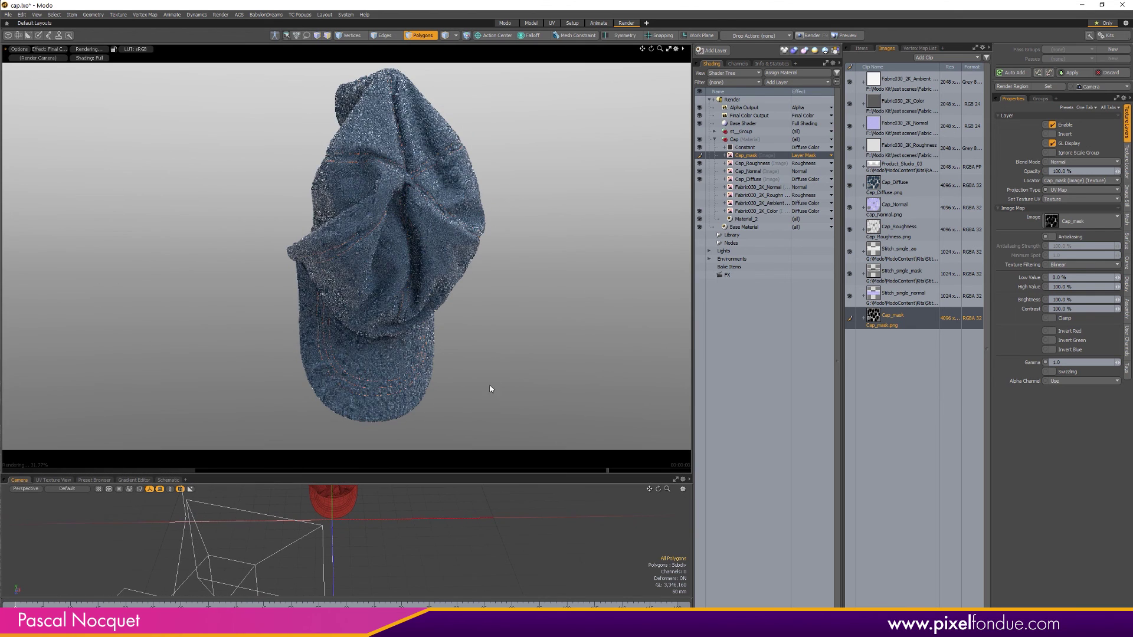